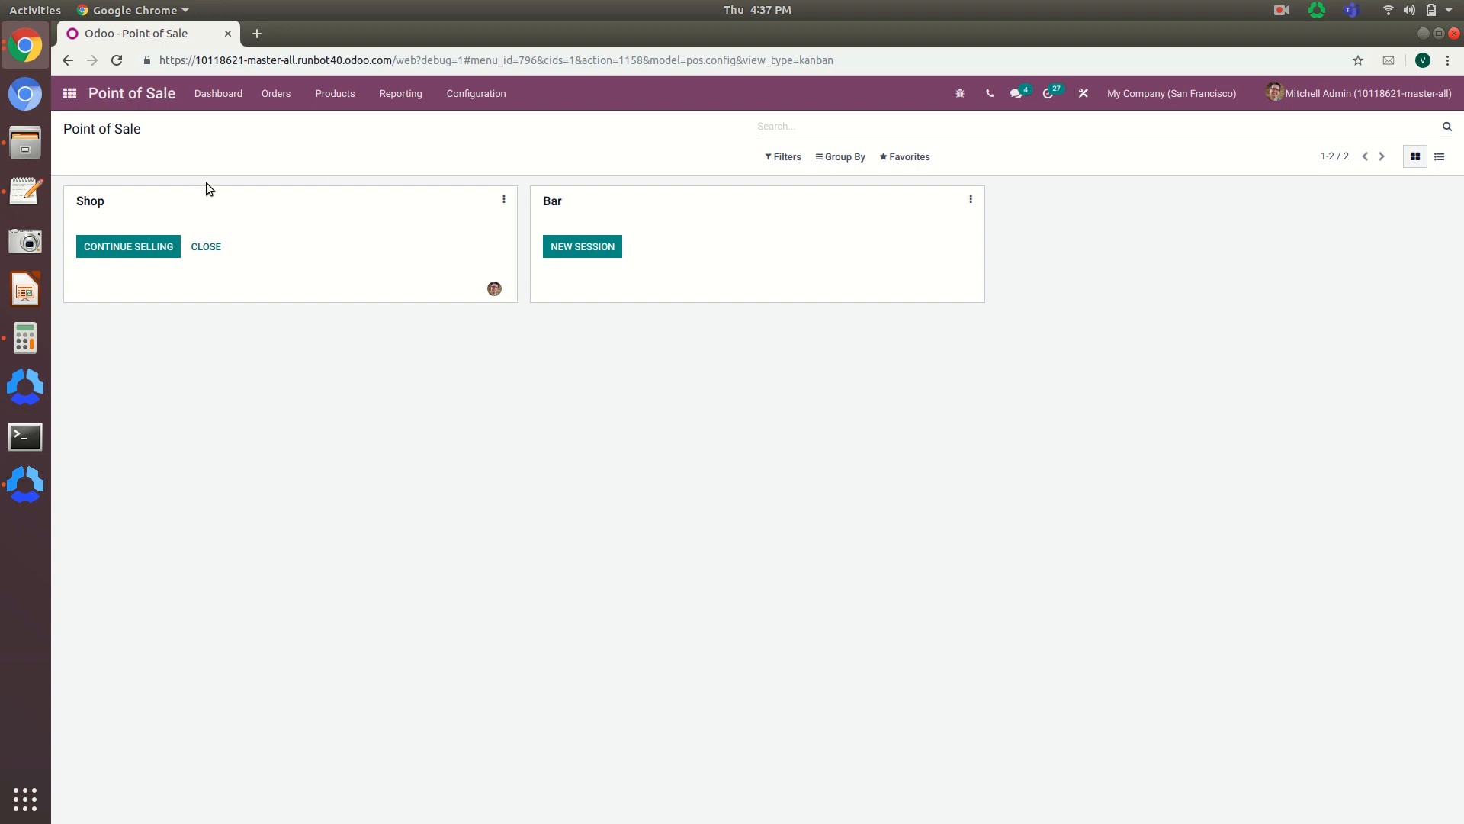
Open the Shop point-of-sale configuration and scroll through its pricing and payment options
click(475, 98)
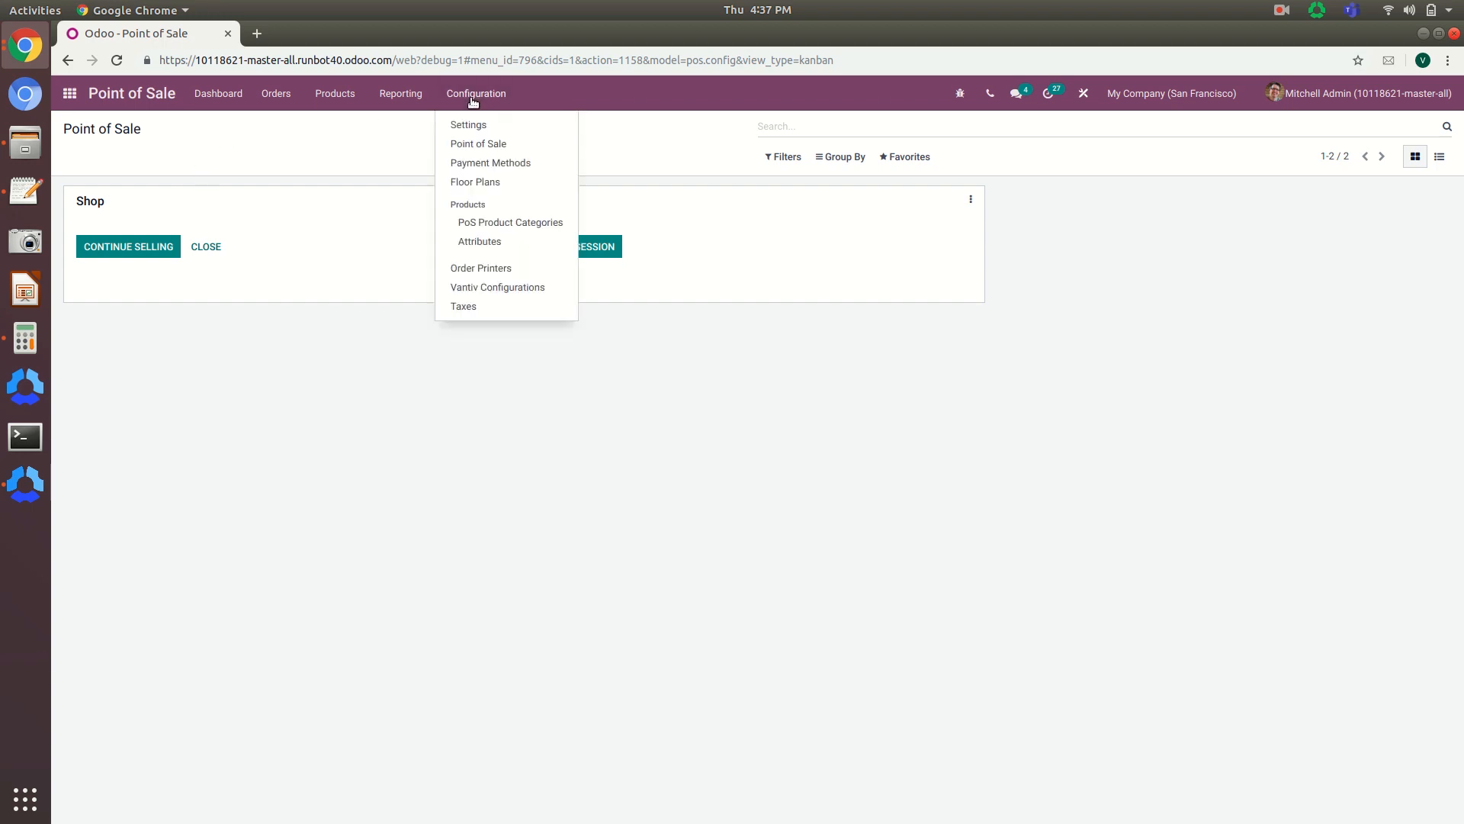
click(481, 145)
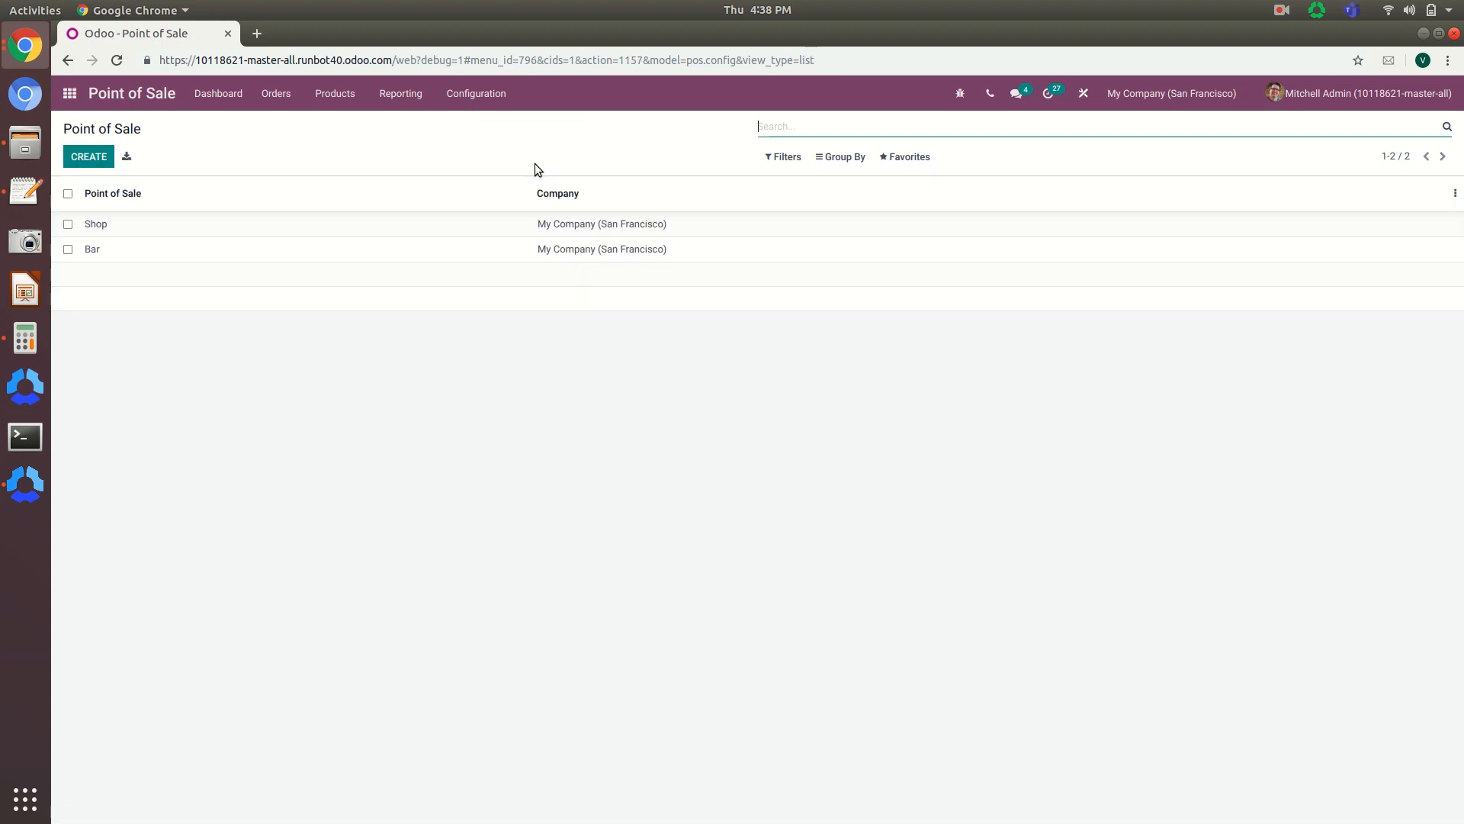
click(506, 231)
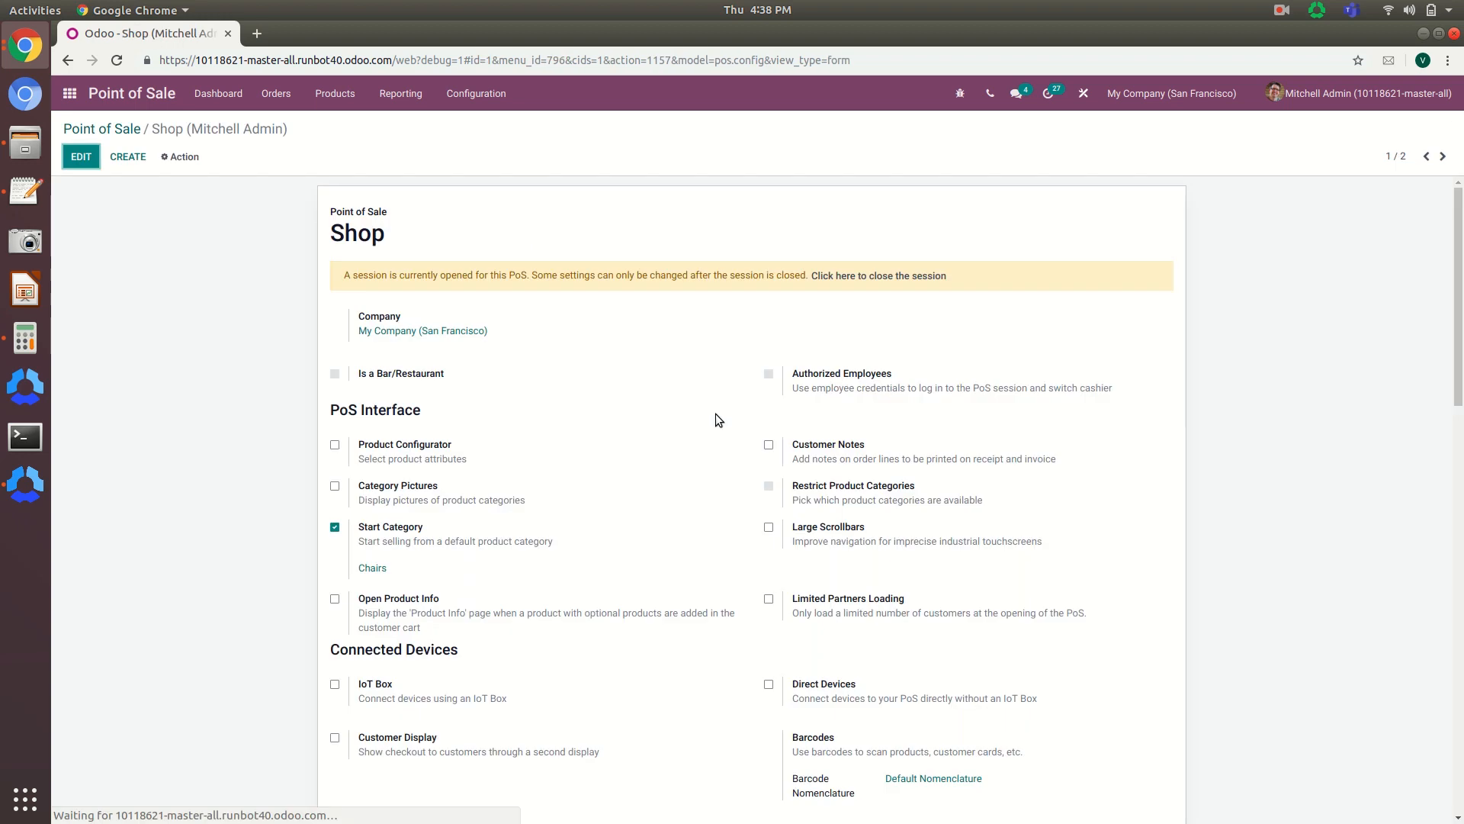
scroll(553, 445, down, 3)
scroll(554, 446, down, 9)
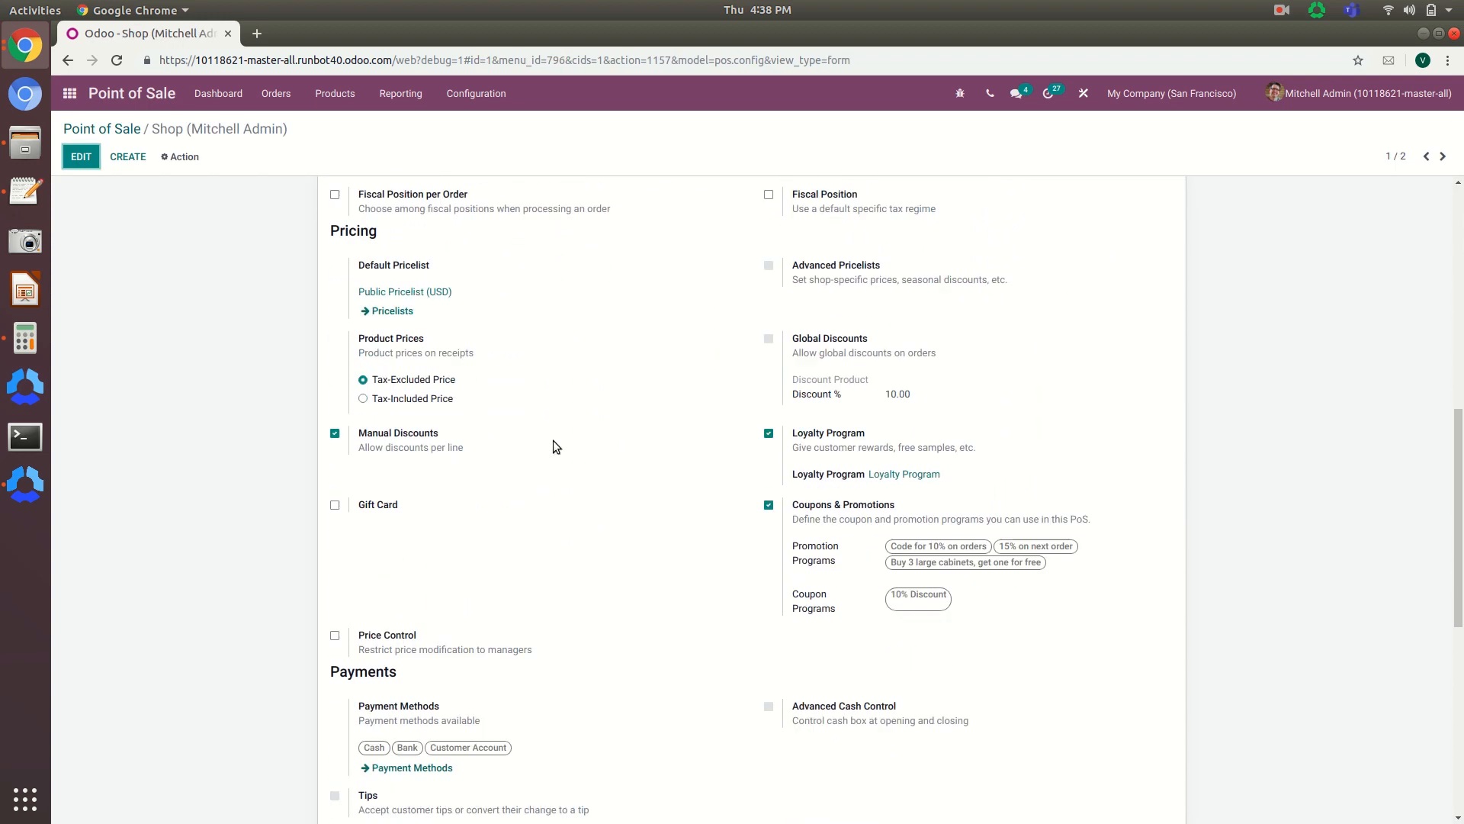
scroll(553, 446, down, 3)
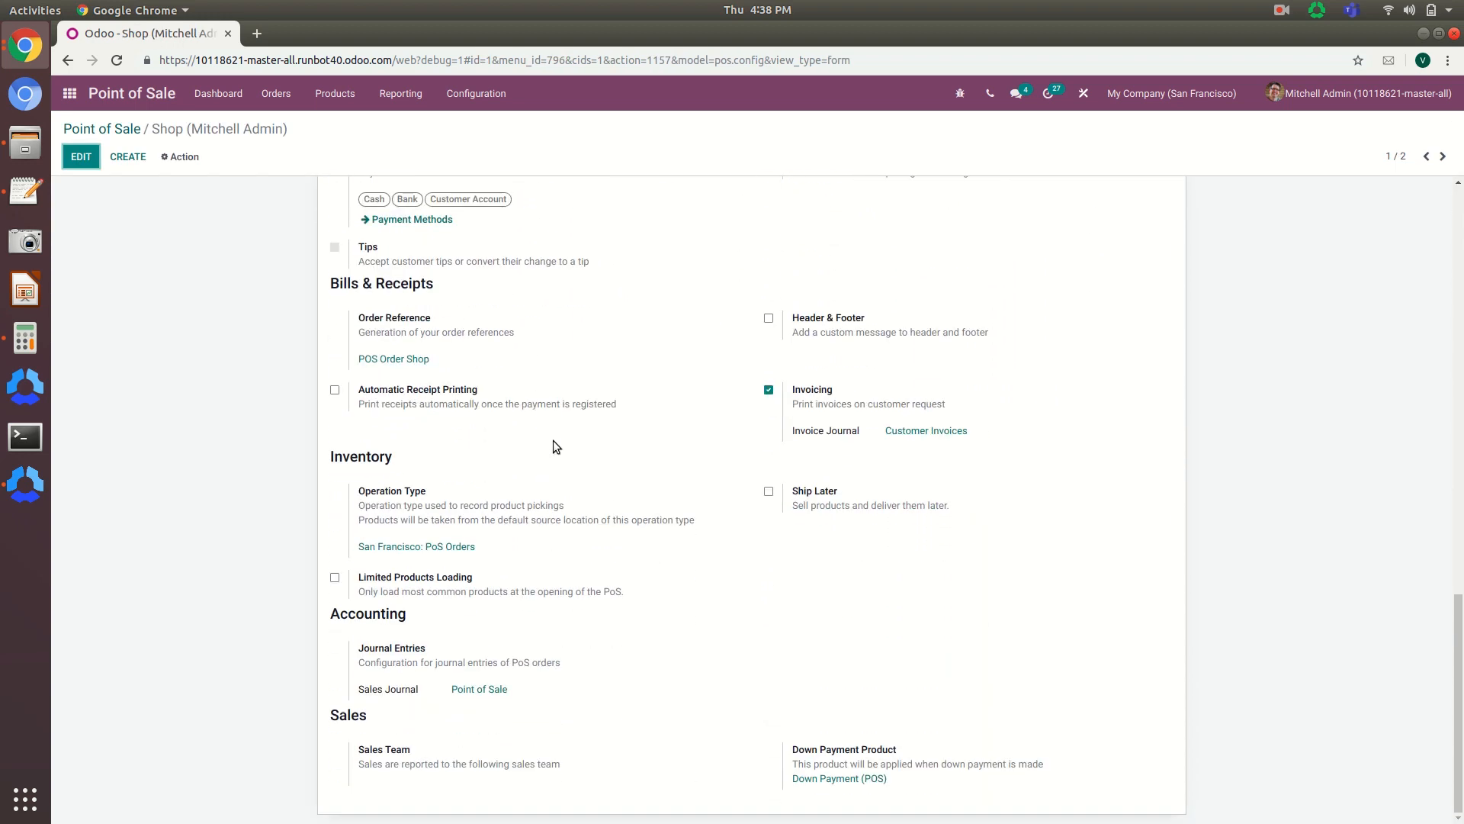
scroll(554, 446, up, 2)
scroll(554, 446, up, 1)
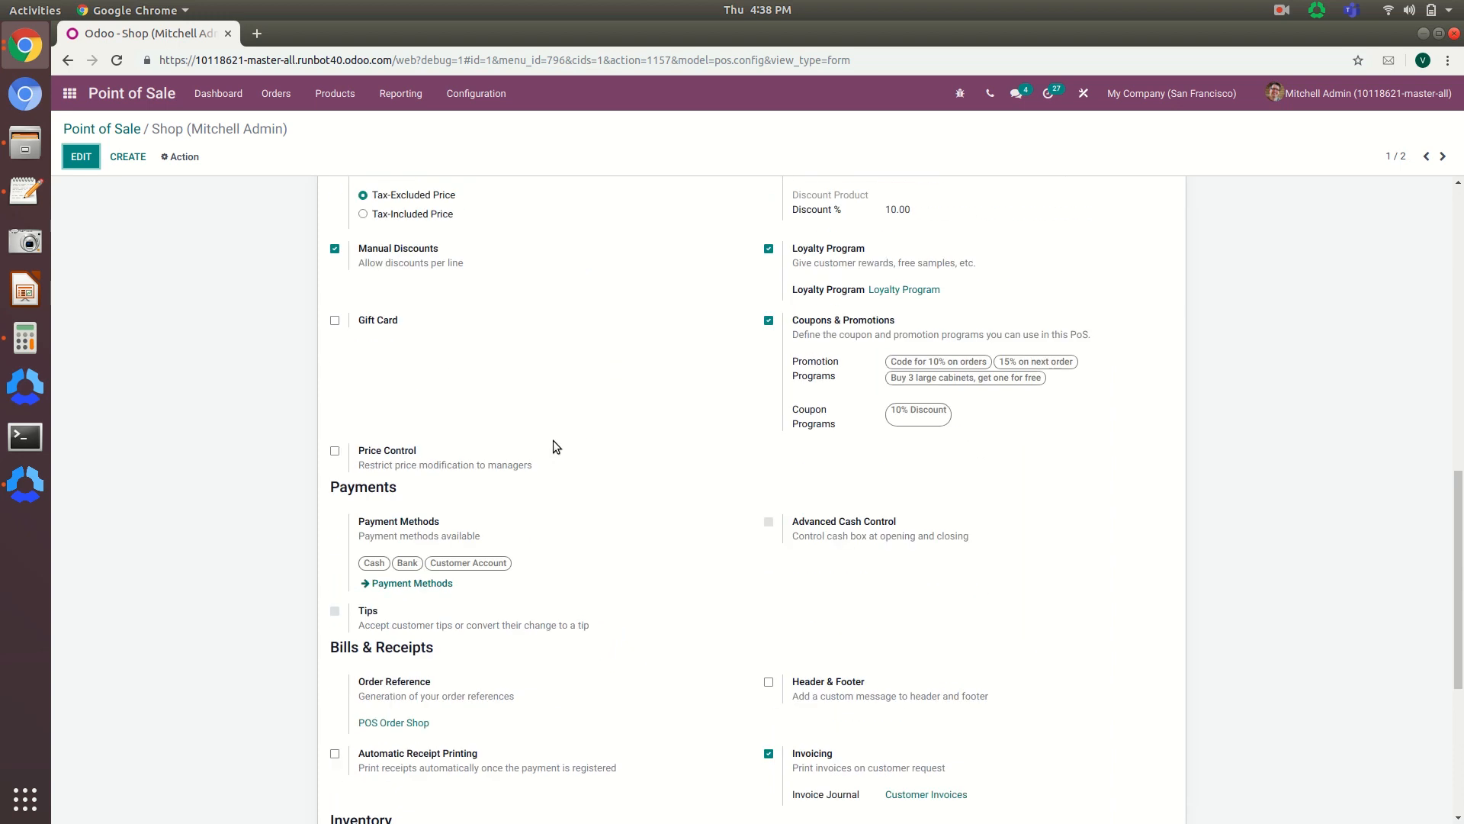
scroll(553, 446, up, 1)
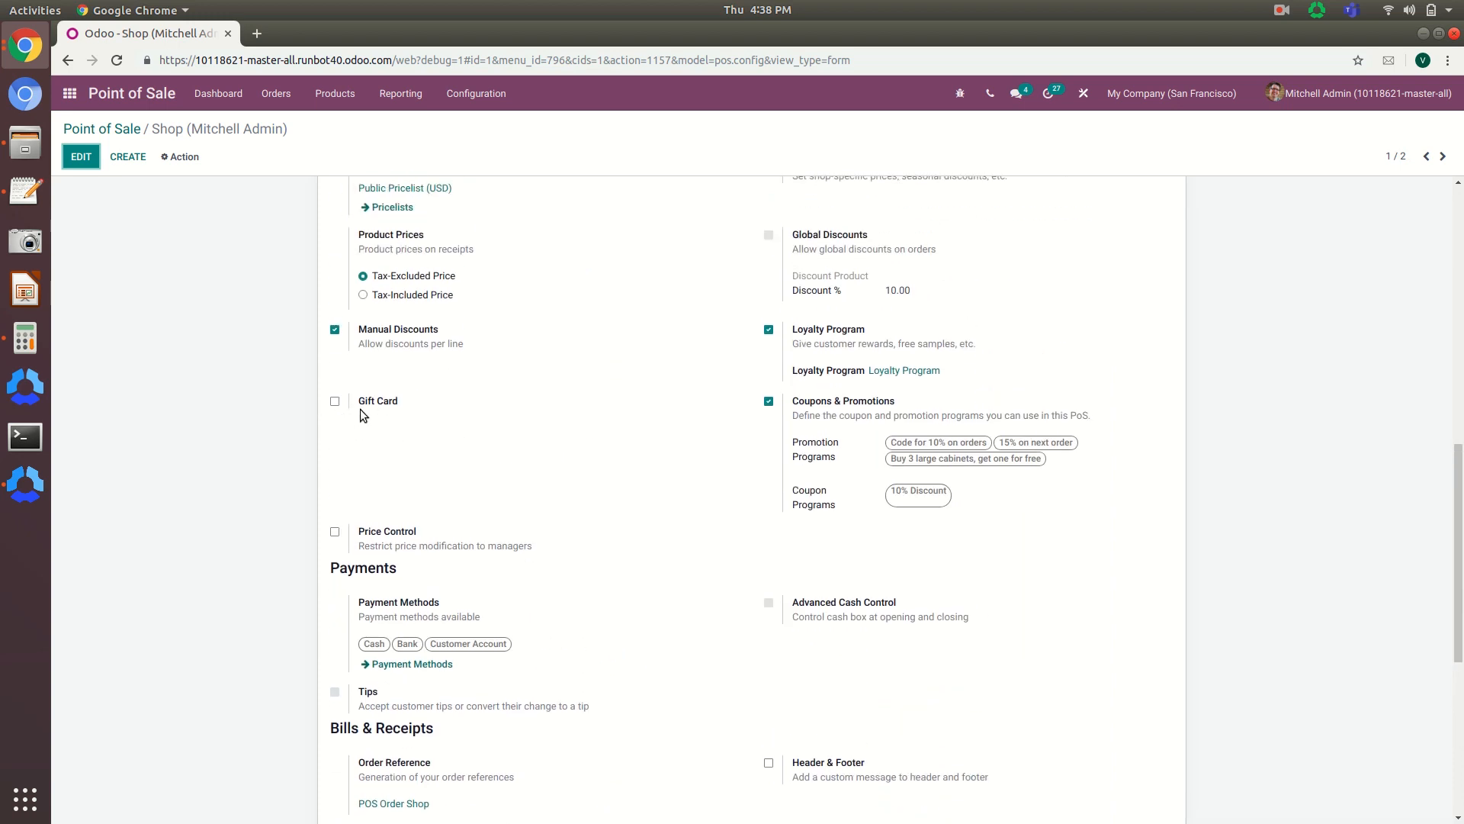
Enable Gift Card (generate a new barcode and set a price) for the Shop POS and save
click(1280, 12)
click(1302, 79)
click(446, 399)
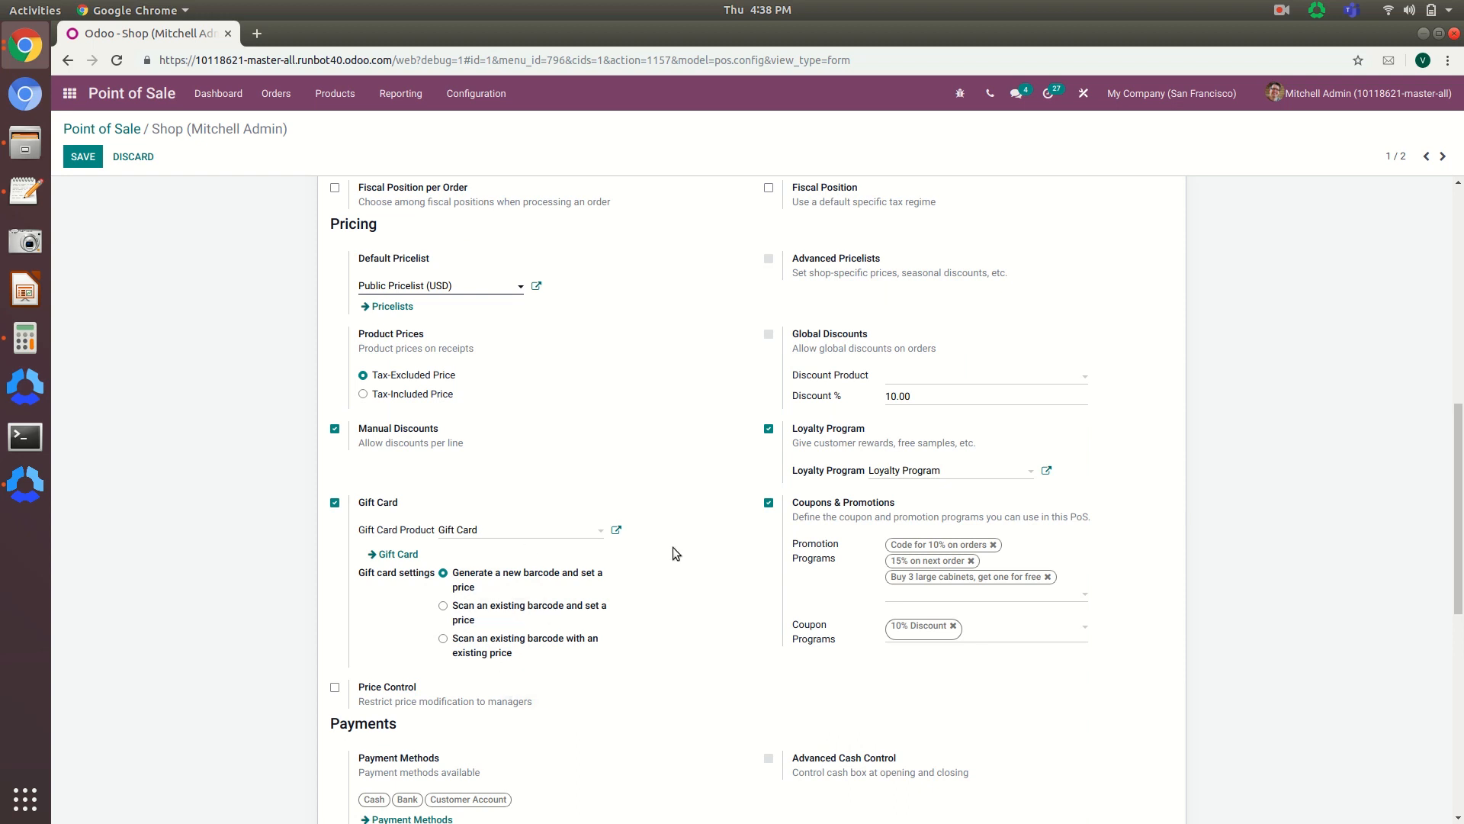
click(84, 158)
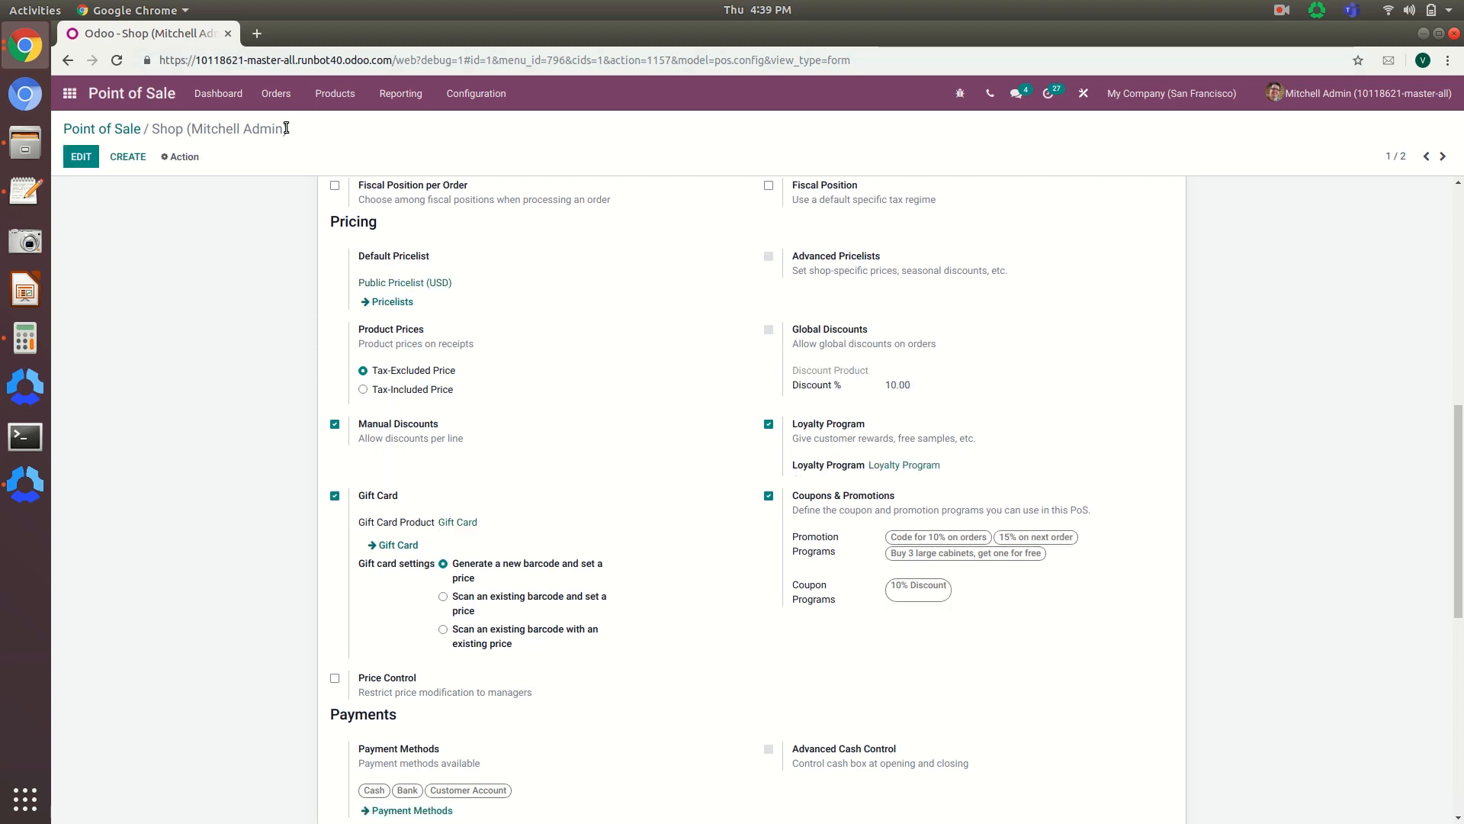
Continue selling the Shop session from the Dashboard in a new tab, then return to the settings tab
right_click(223, 97)
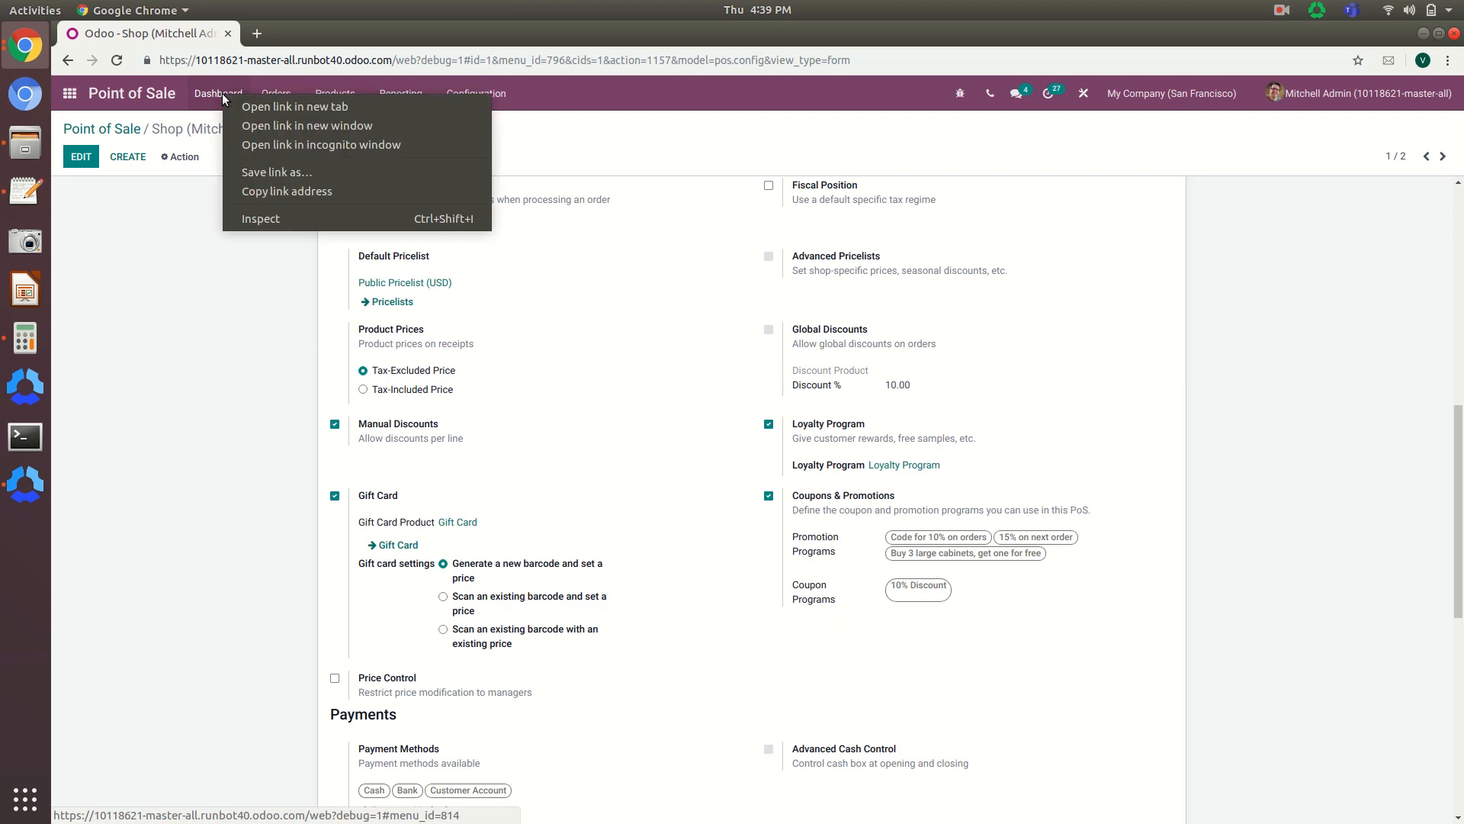
click(276, 108)
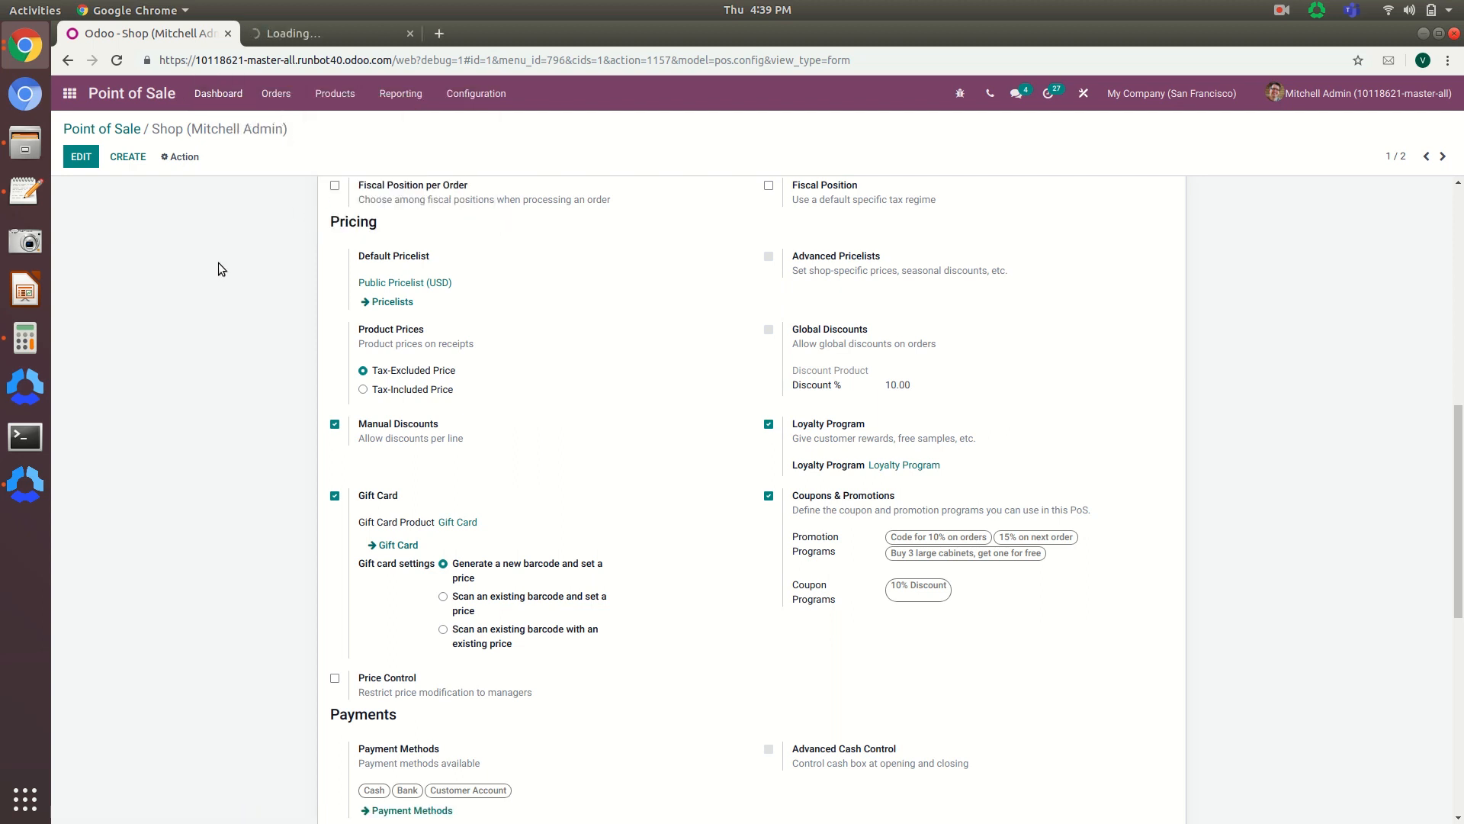
click(322, 29)
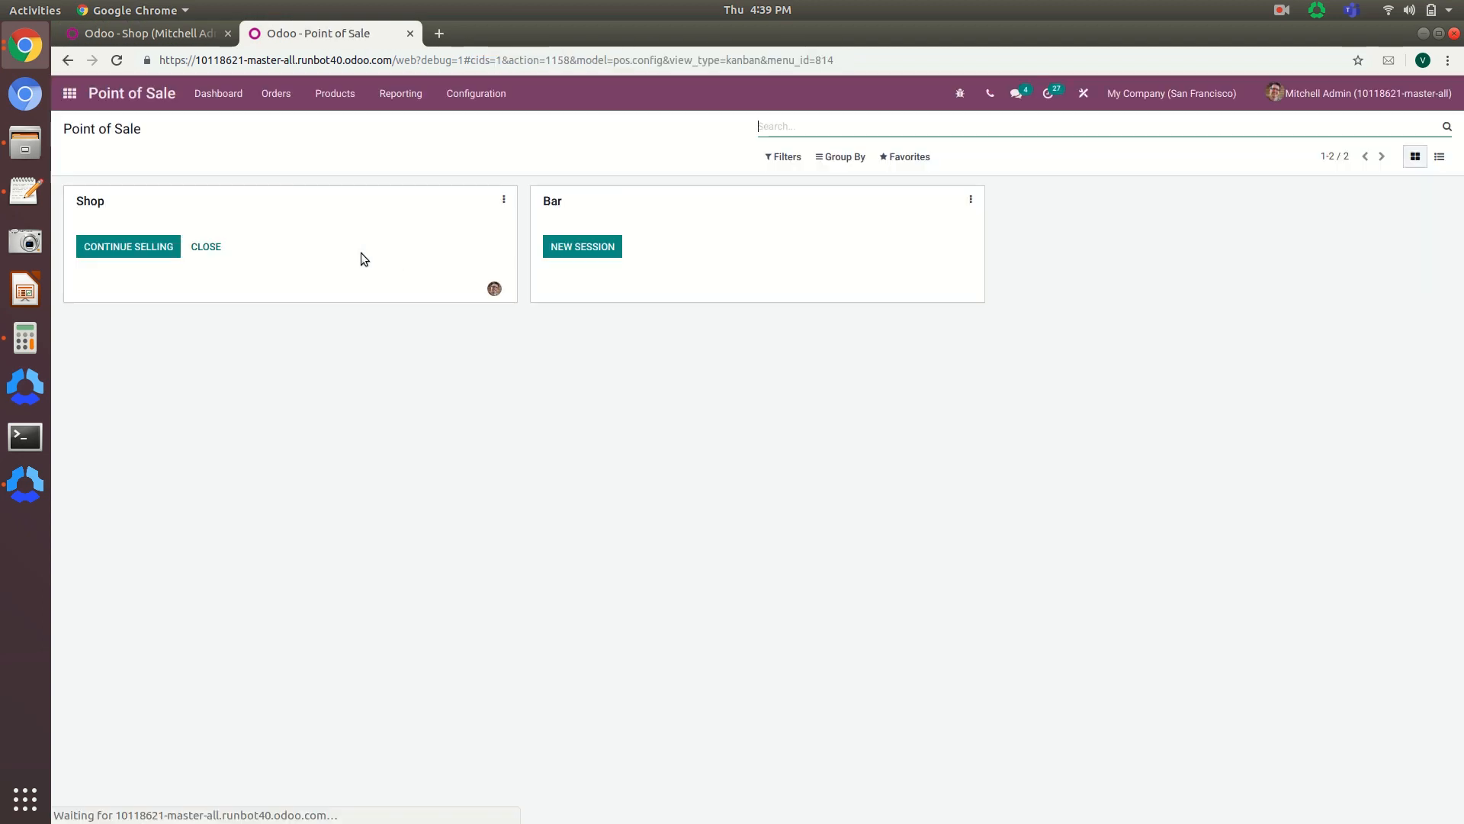
click(143, 254)
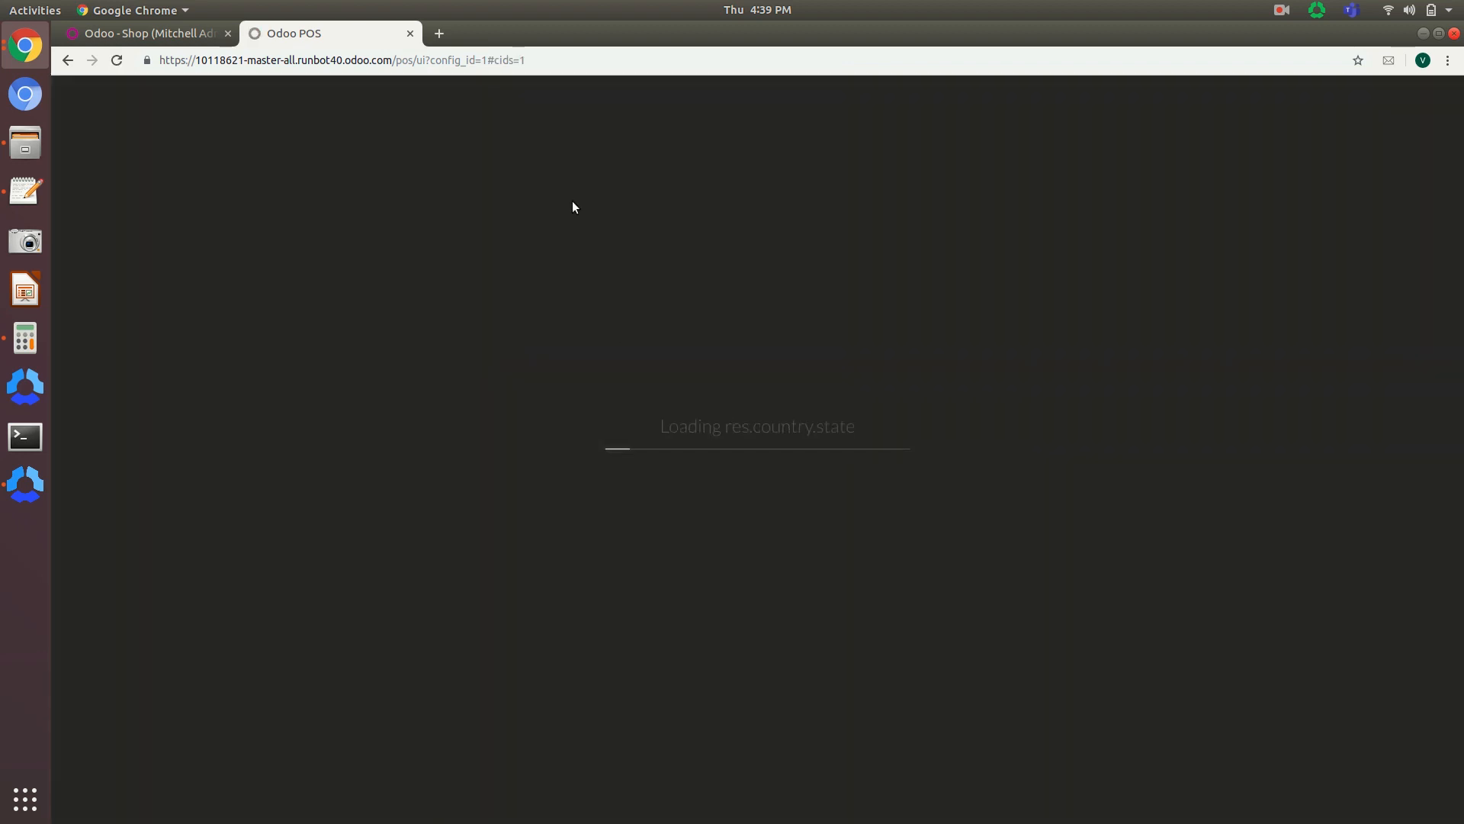
click(153, 35)
mouse_move(430, 288)
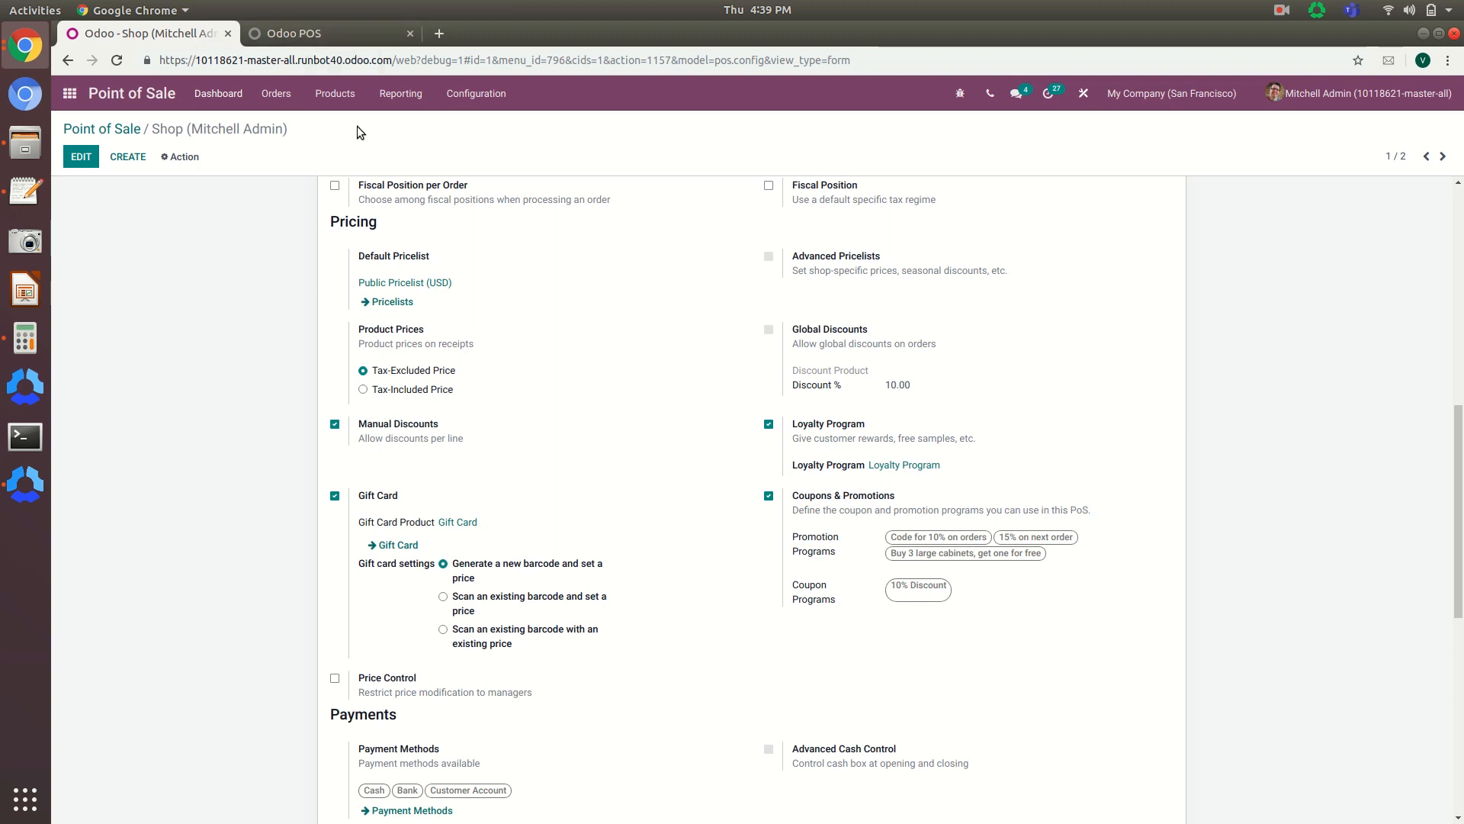
Create and save a gift card expiring 09/30/2022 with an initial amount of 500
click(334, 95)
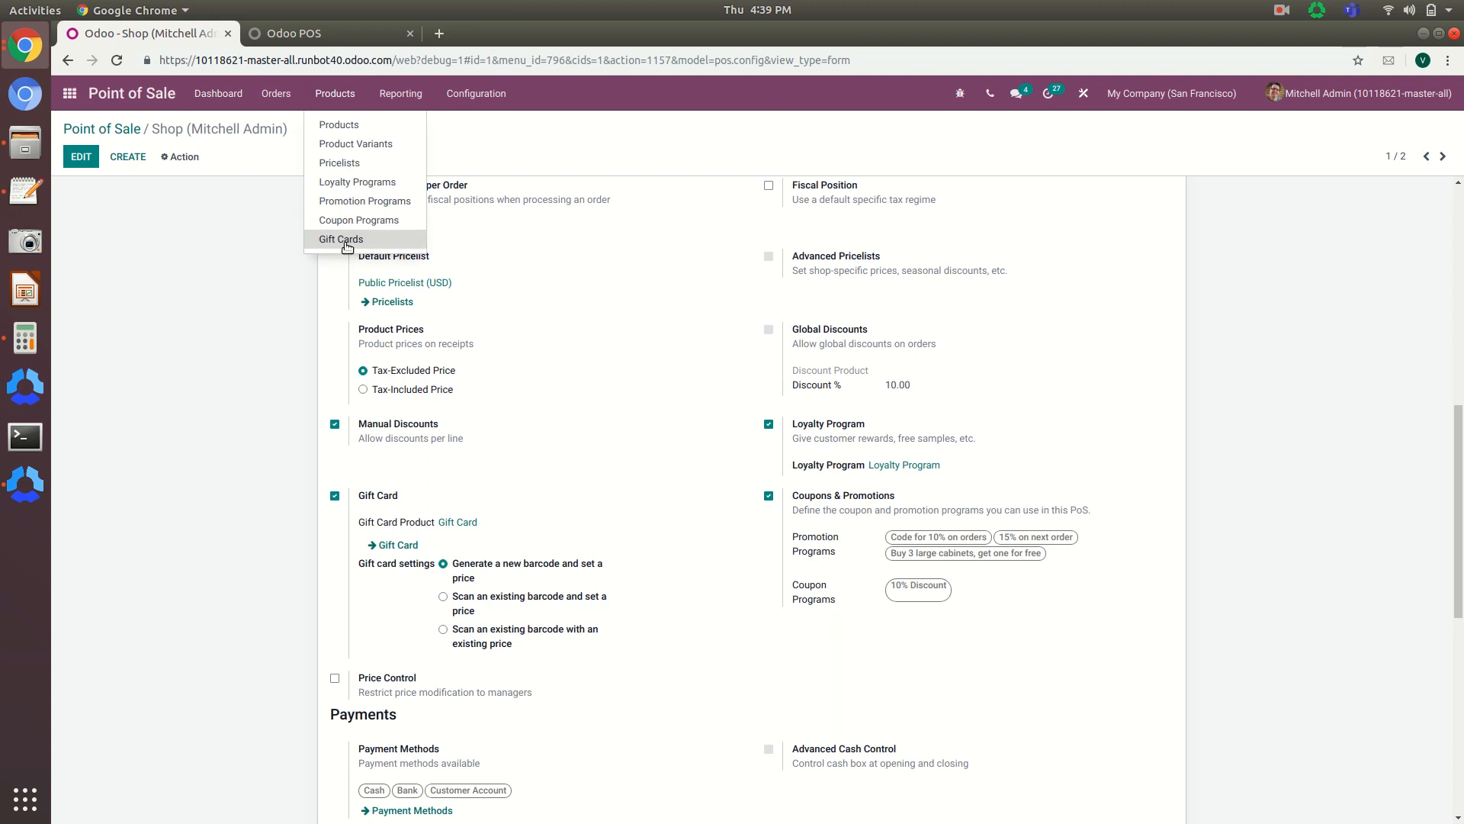
click(337, 237)
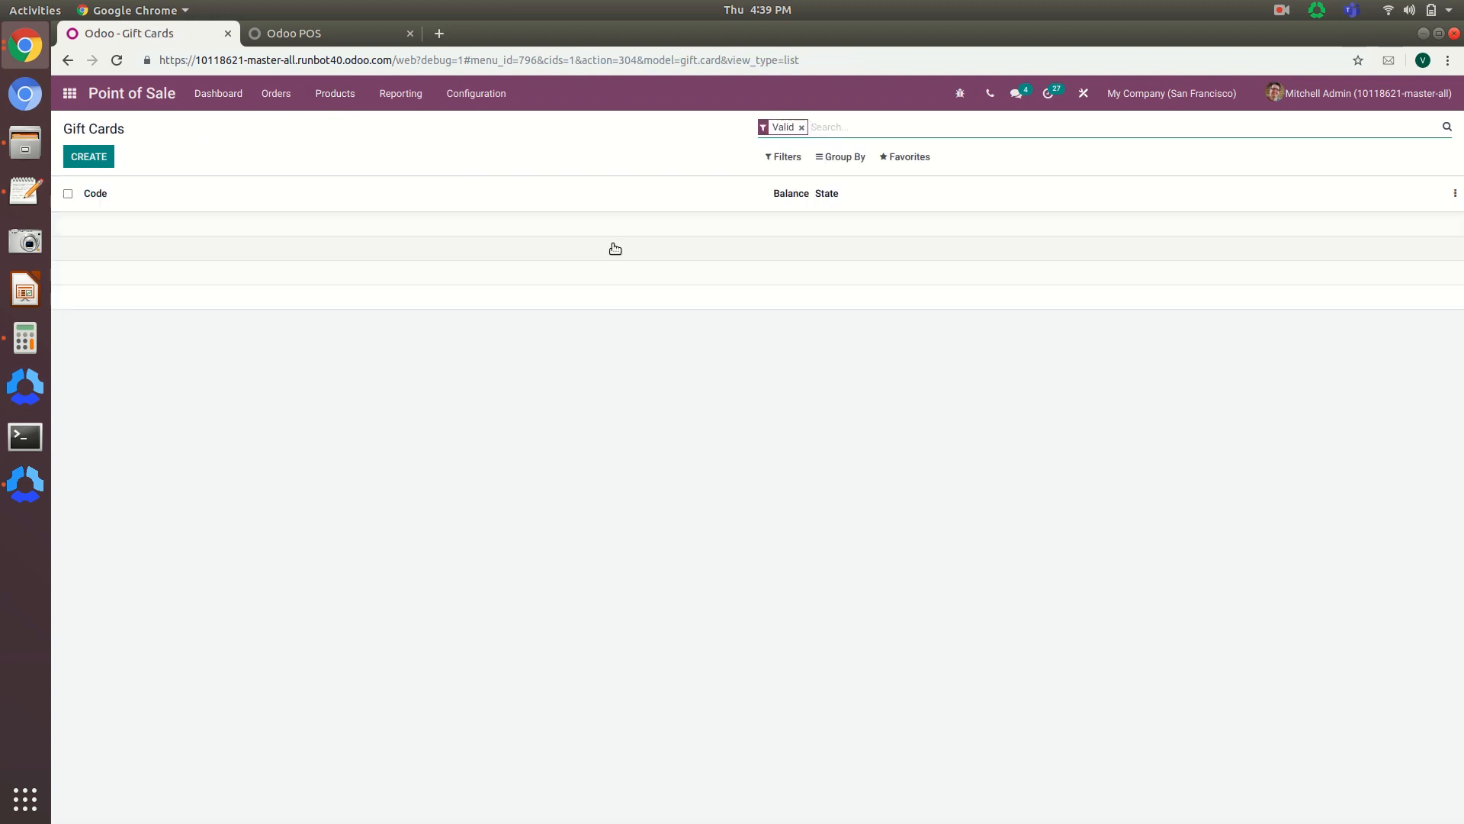
click(90, 156)
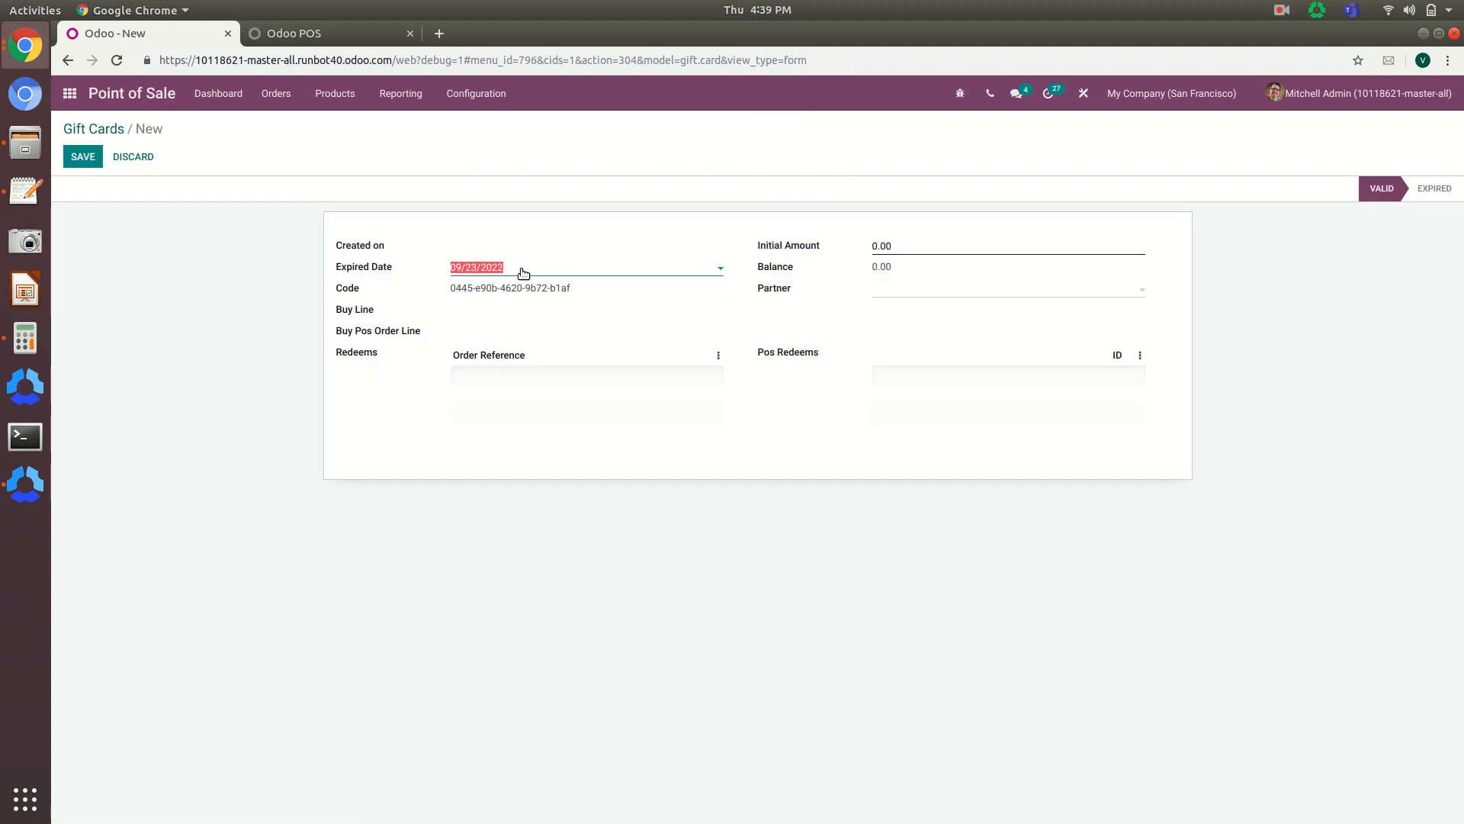
click(524, 273)
click(621, 421)
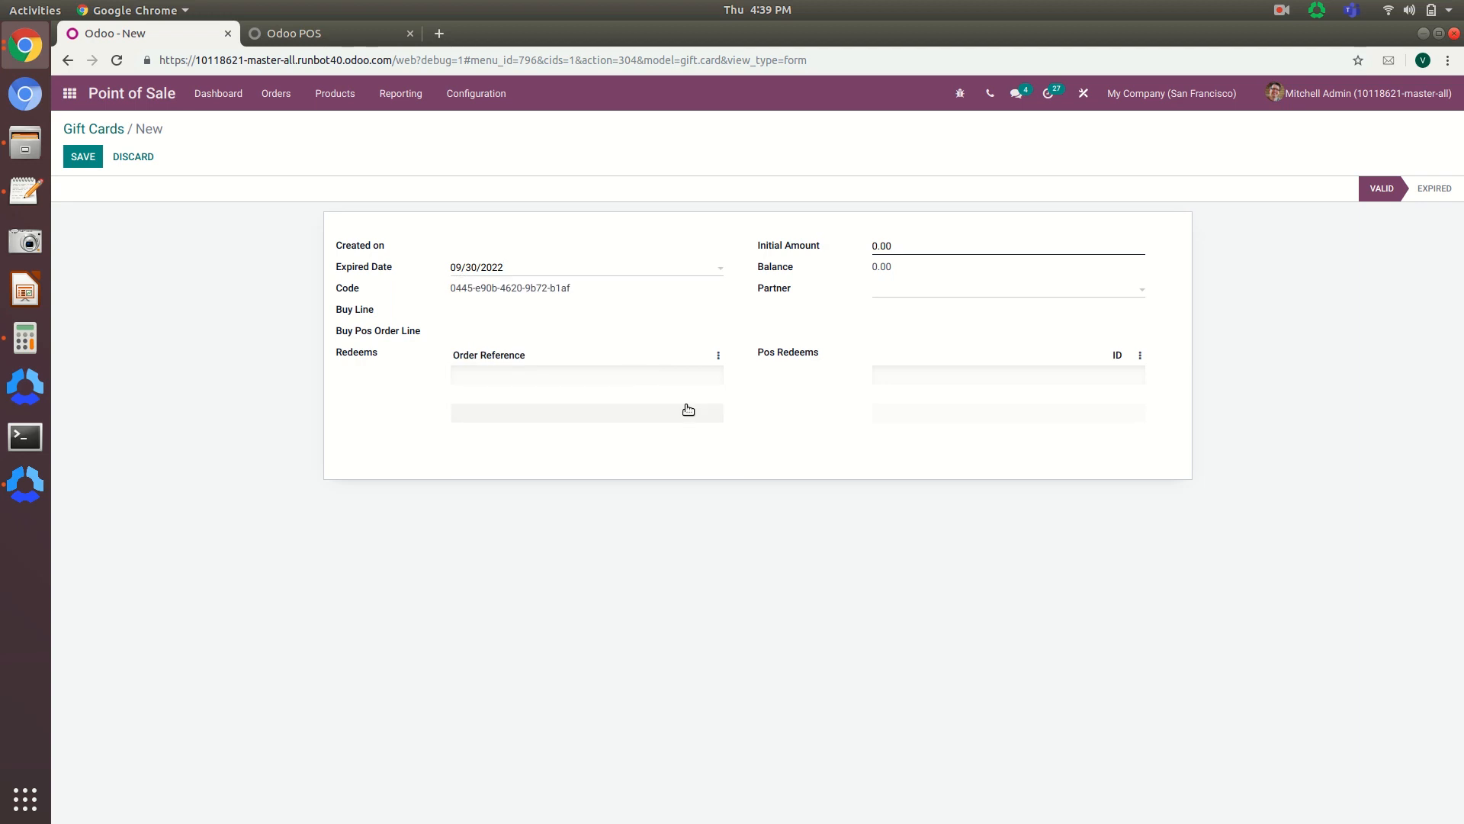
click(912, 245)
click(84, 157)
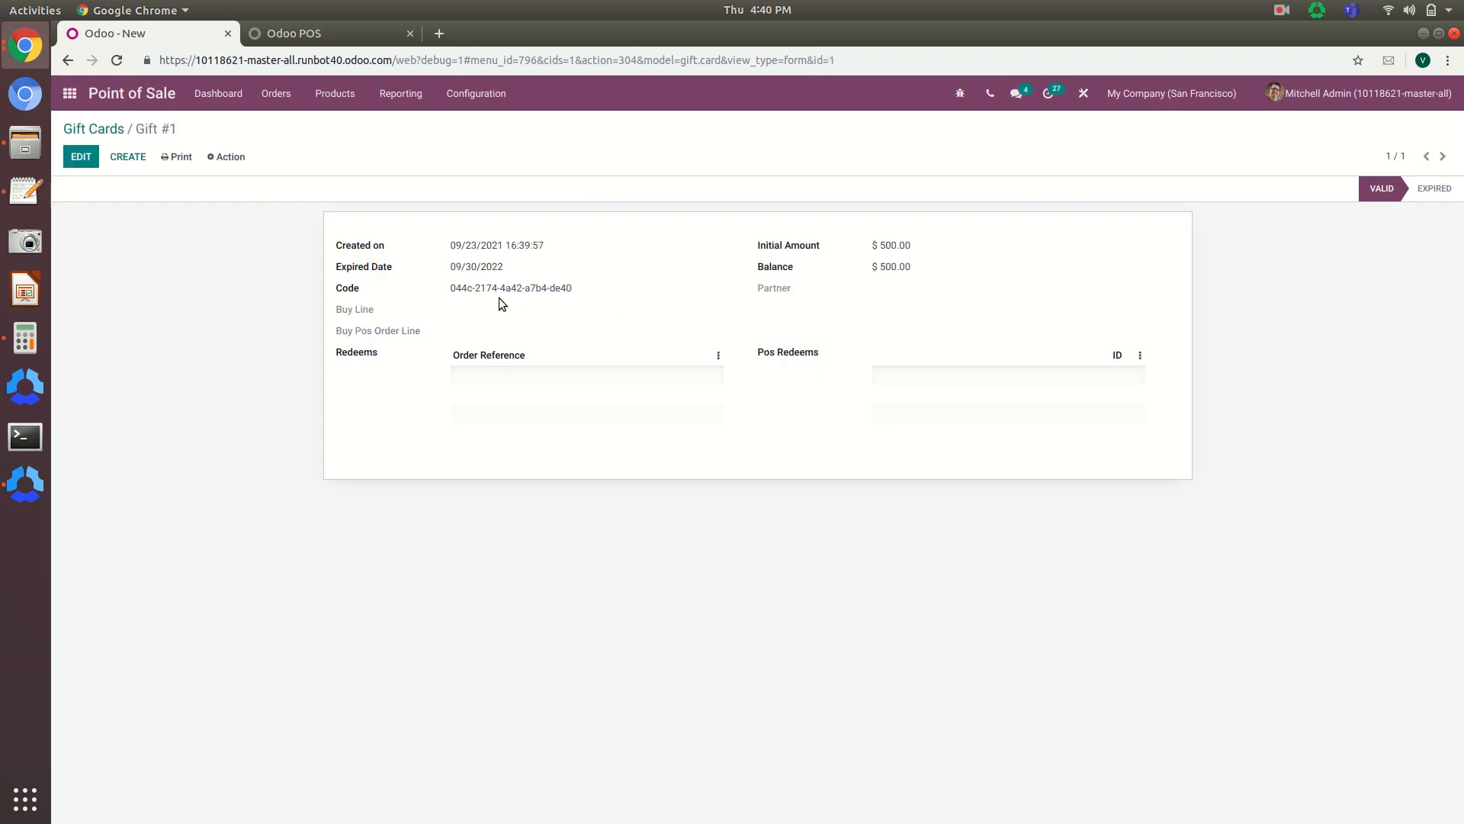
Print the gift card to PDF, copy its Gift Card Code, and switch to the POS tab
click(178, 158)
click(191, 188)
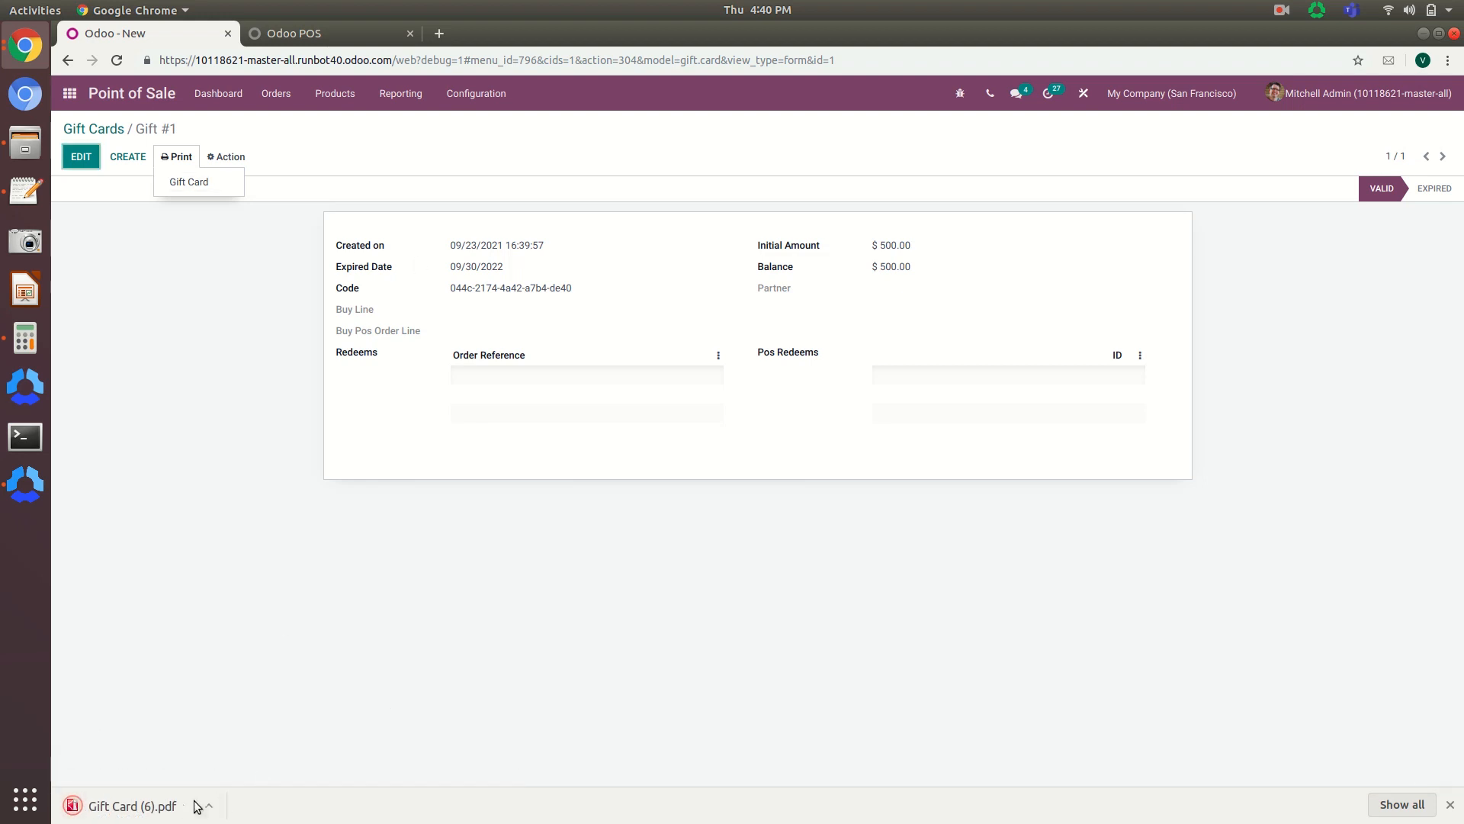
click(156, 805)
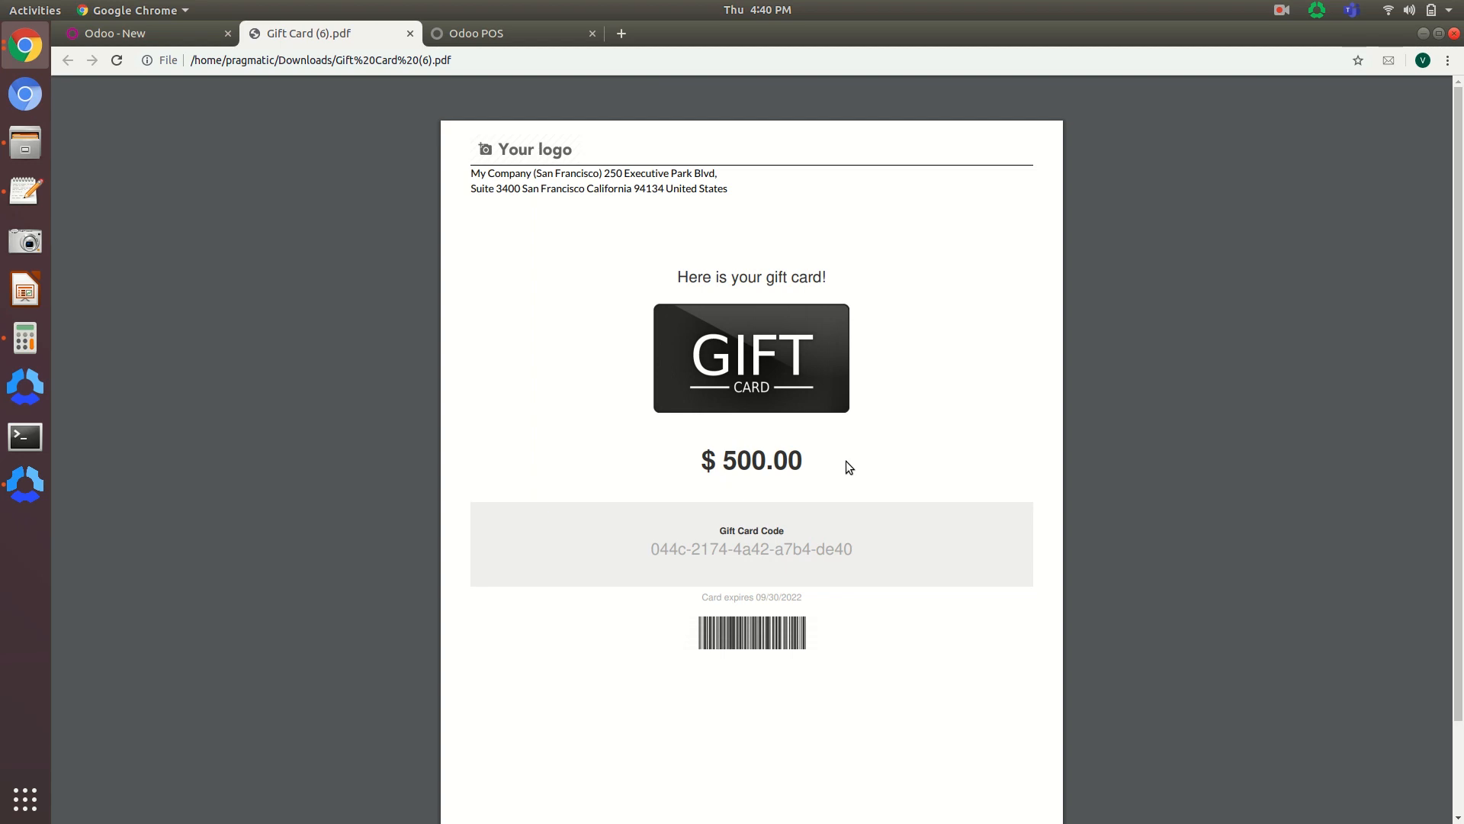
drag(861, 550, 648, 546)
key(ctrl+c)
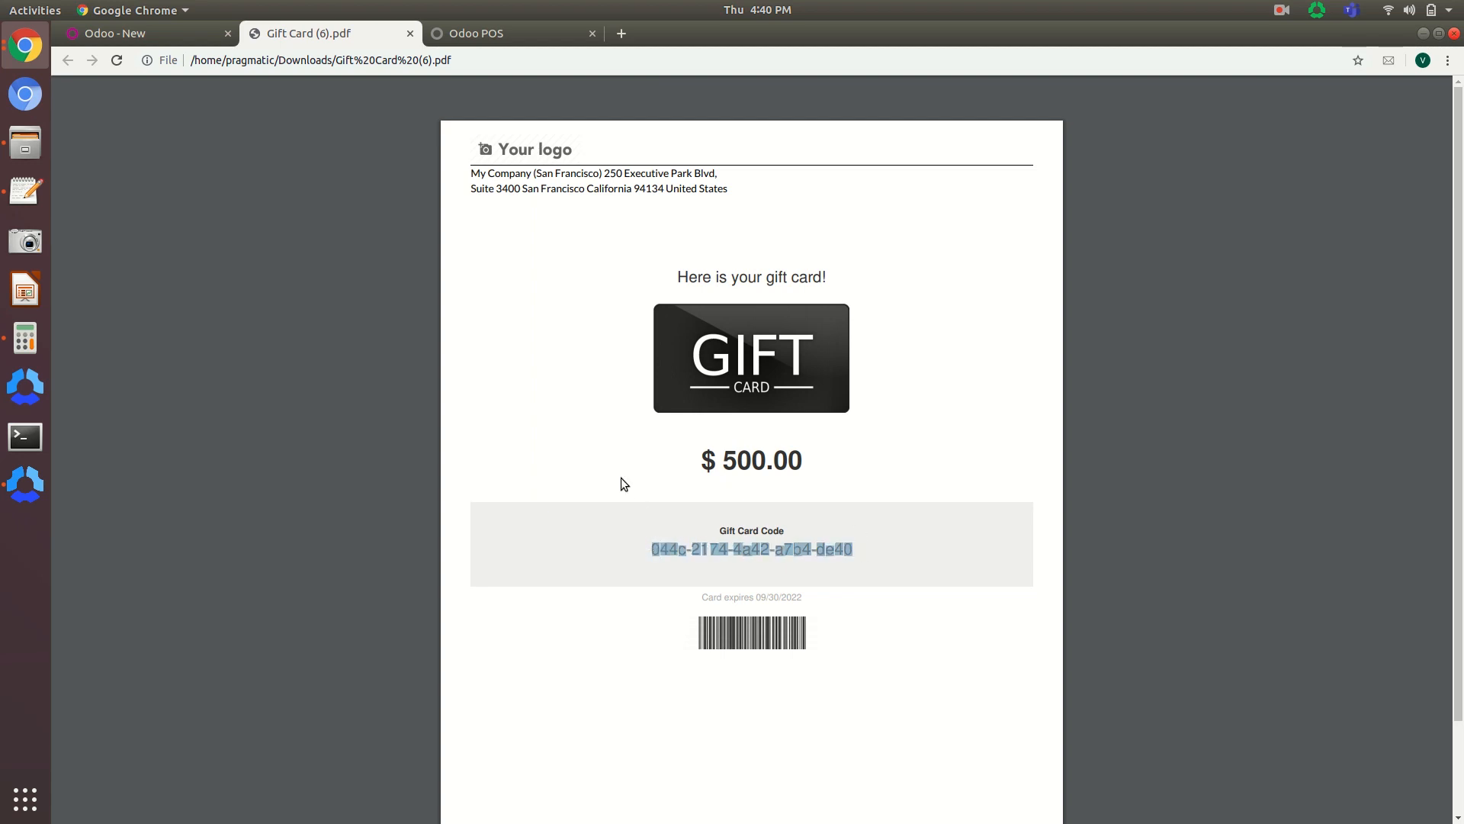
click(476, 30)
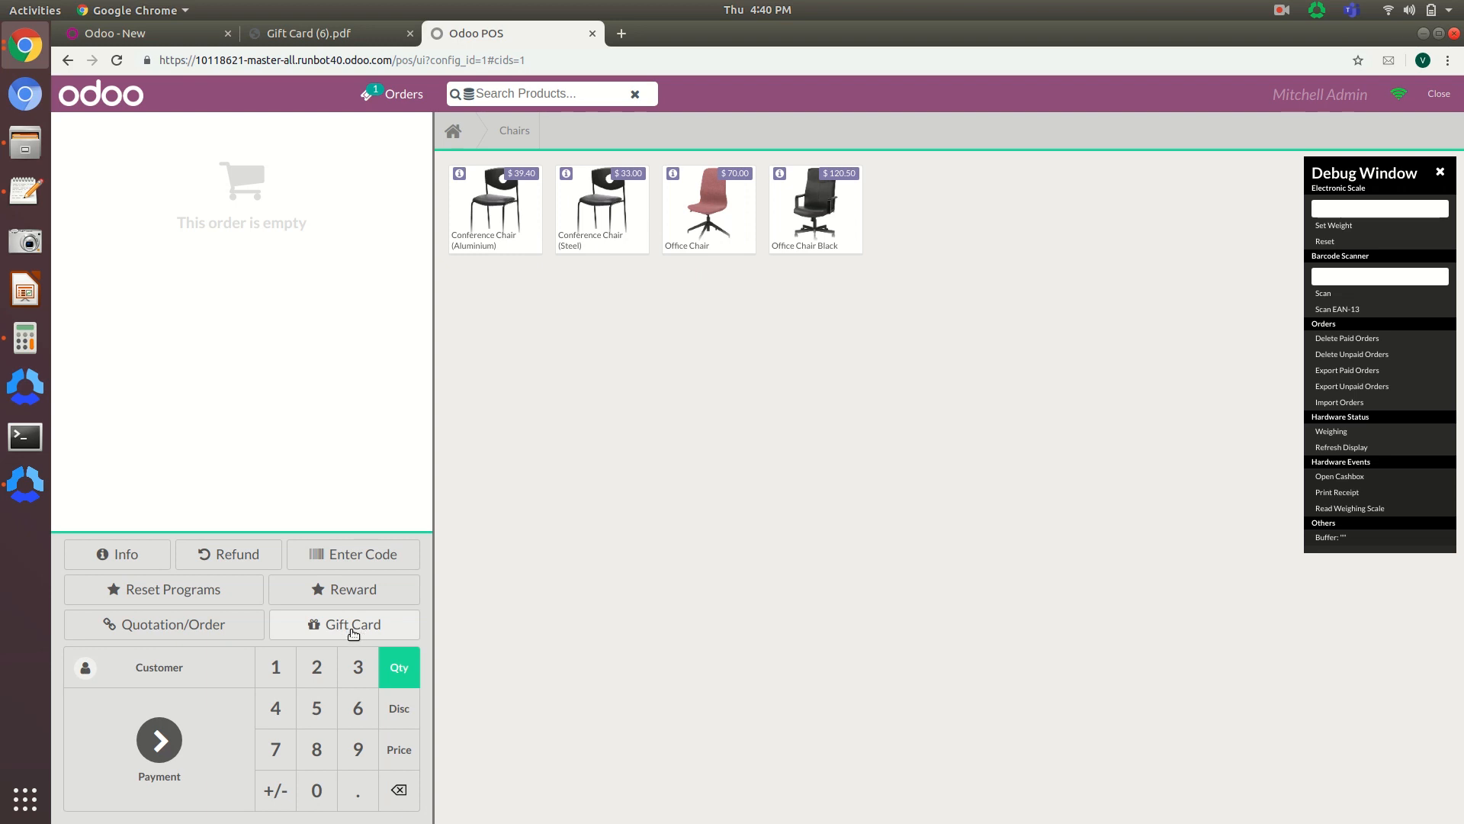
Add the Large Meeting Table, redeem the pasted $500 gift card code, and go to Payment
click(454, 131)
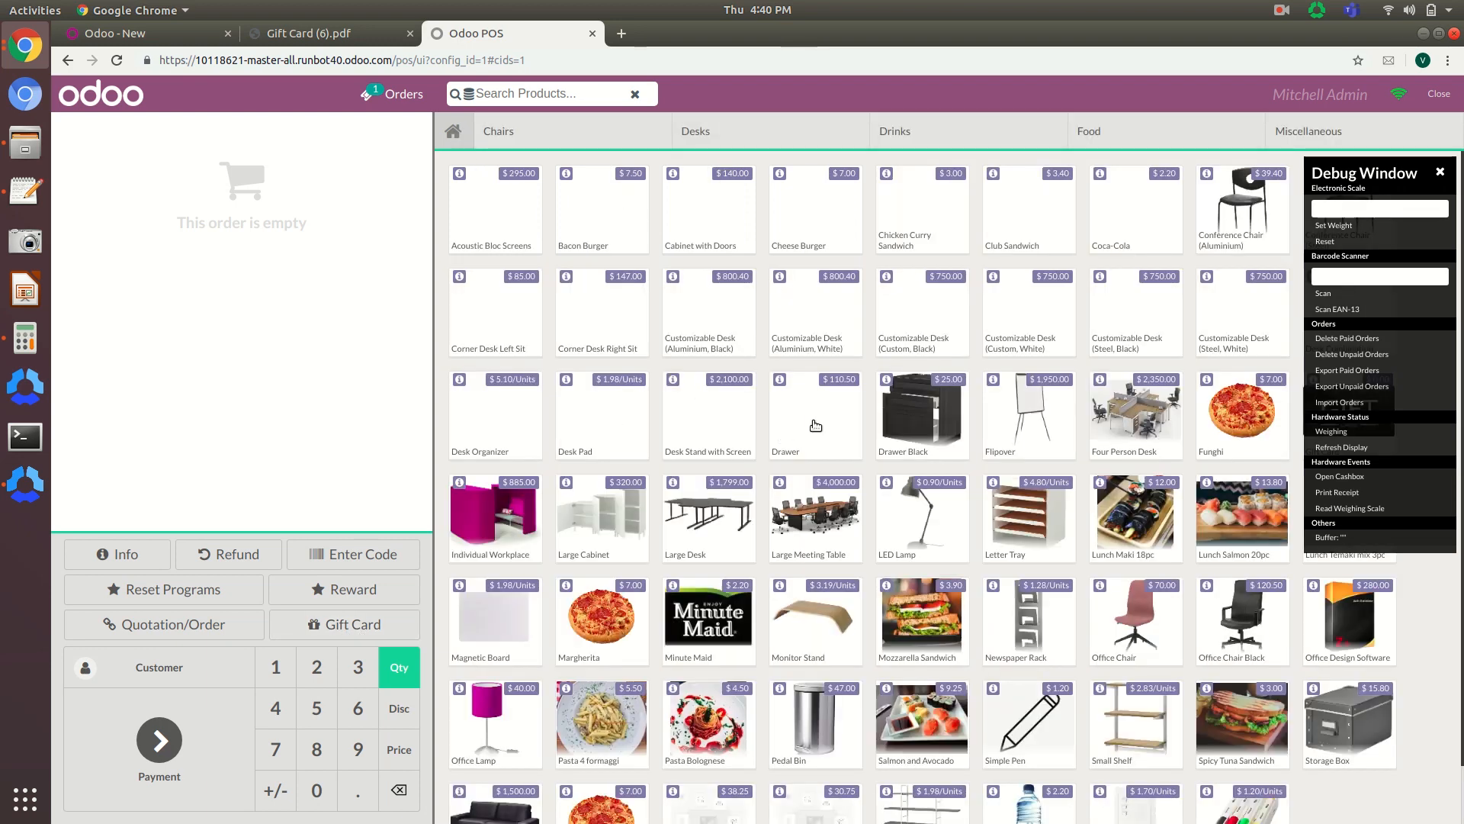
click(811, 536)
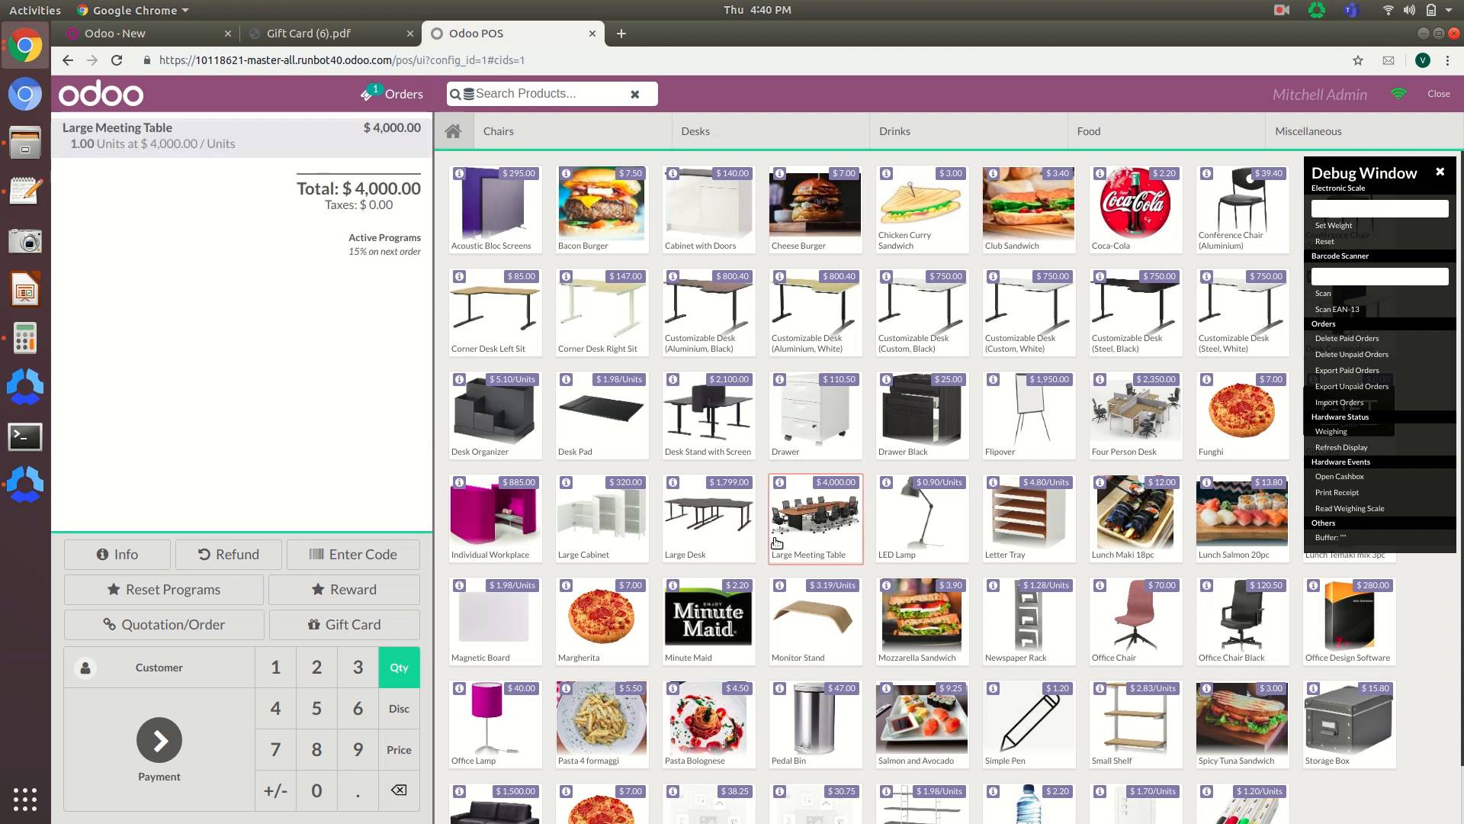
click(355, 625)
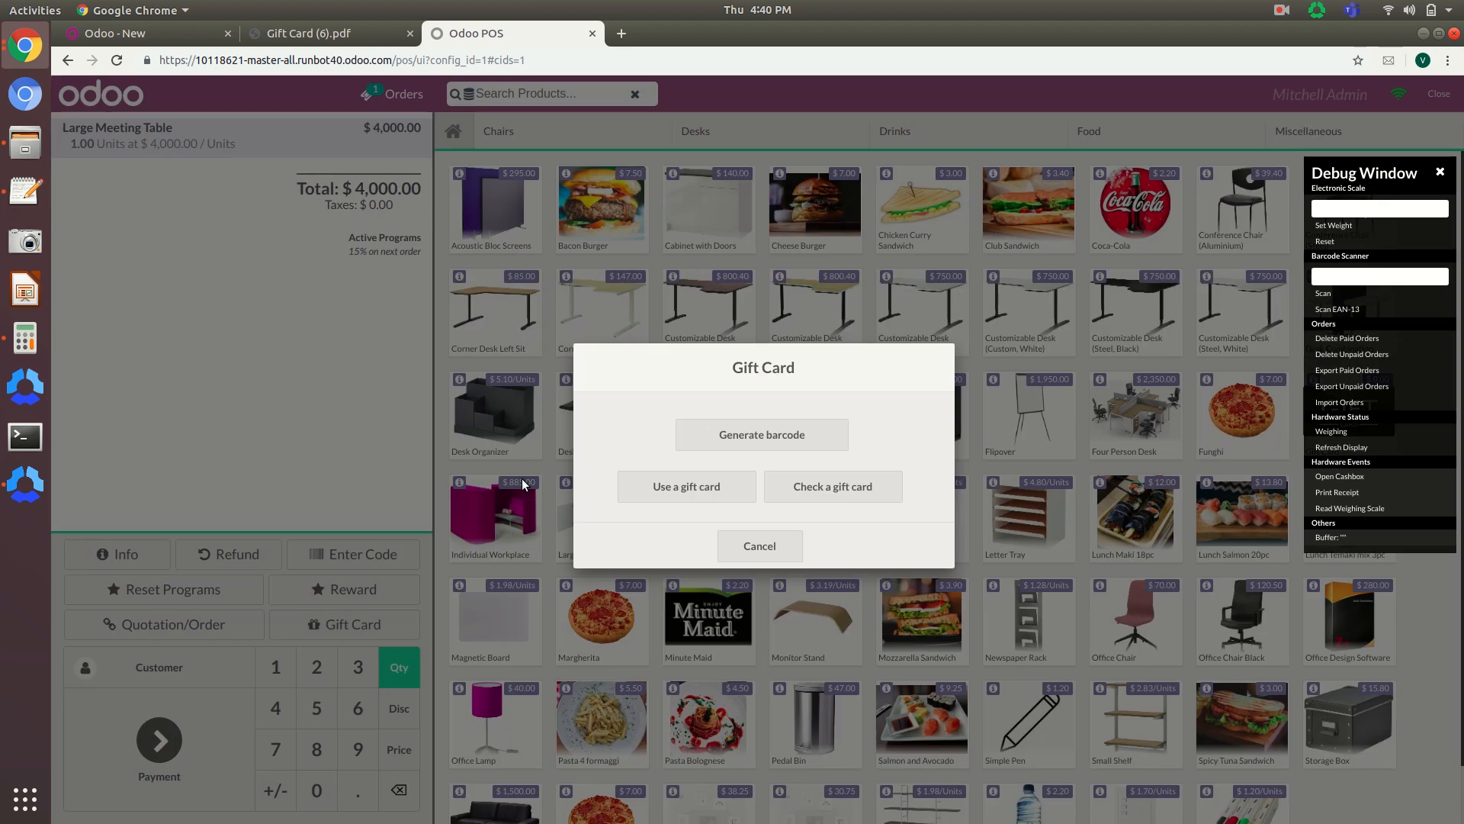
click(715, 494)
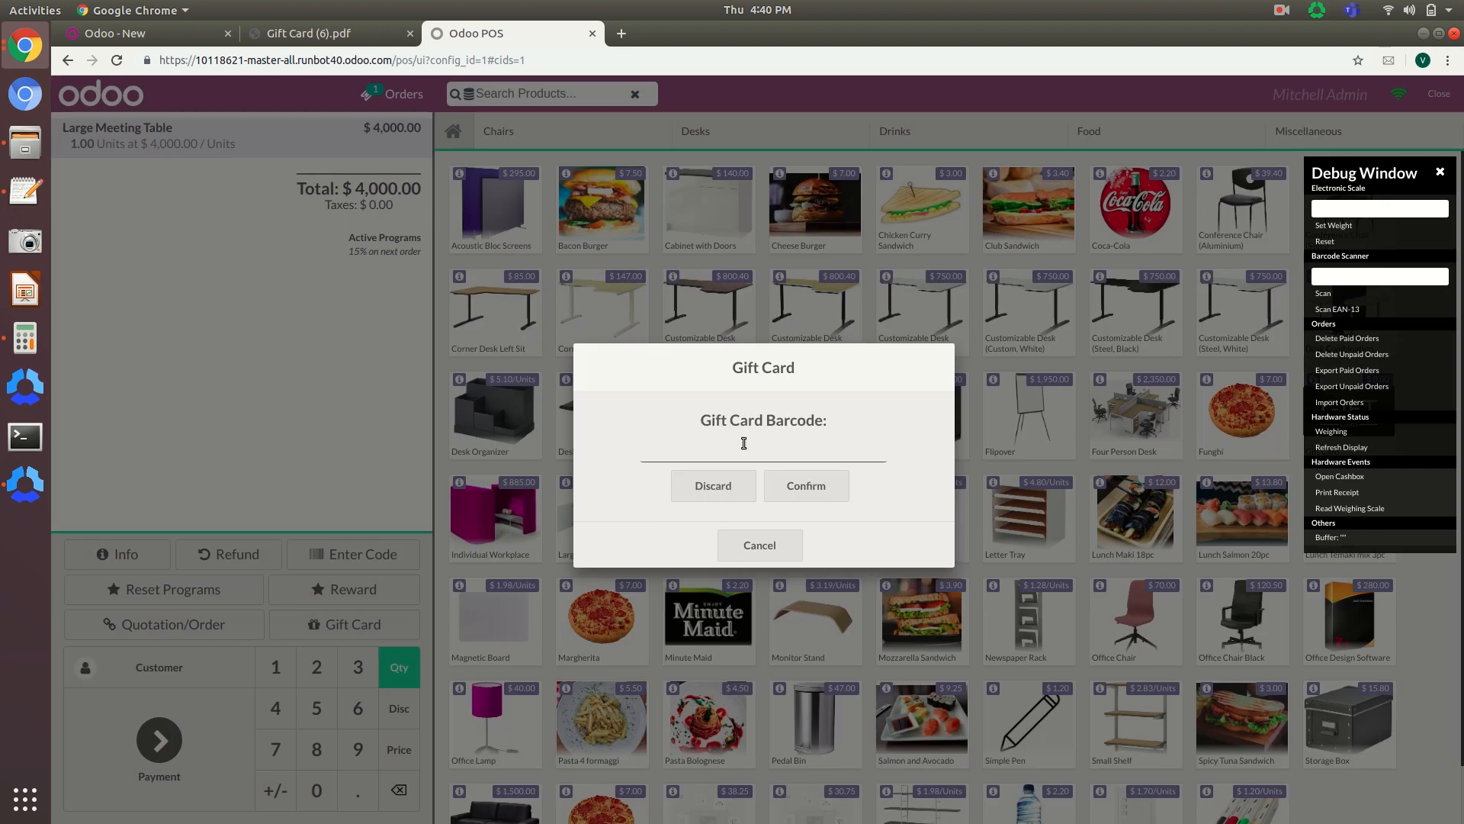
key(ctrl+v)
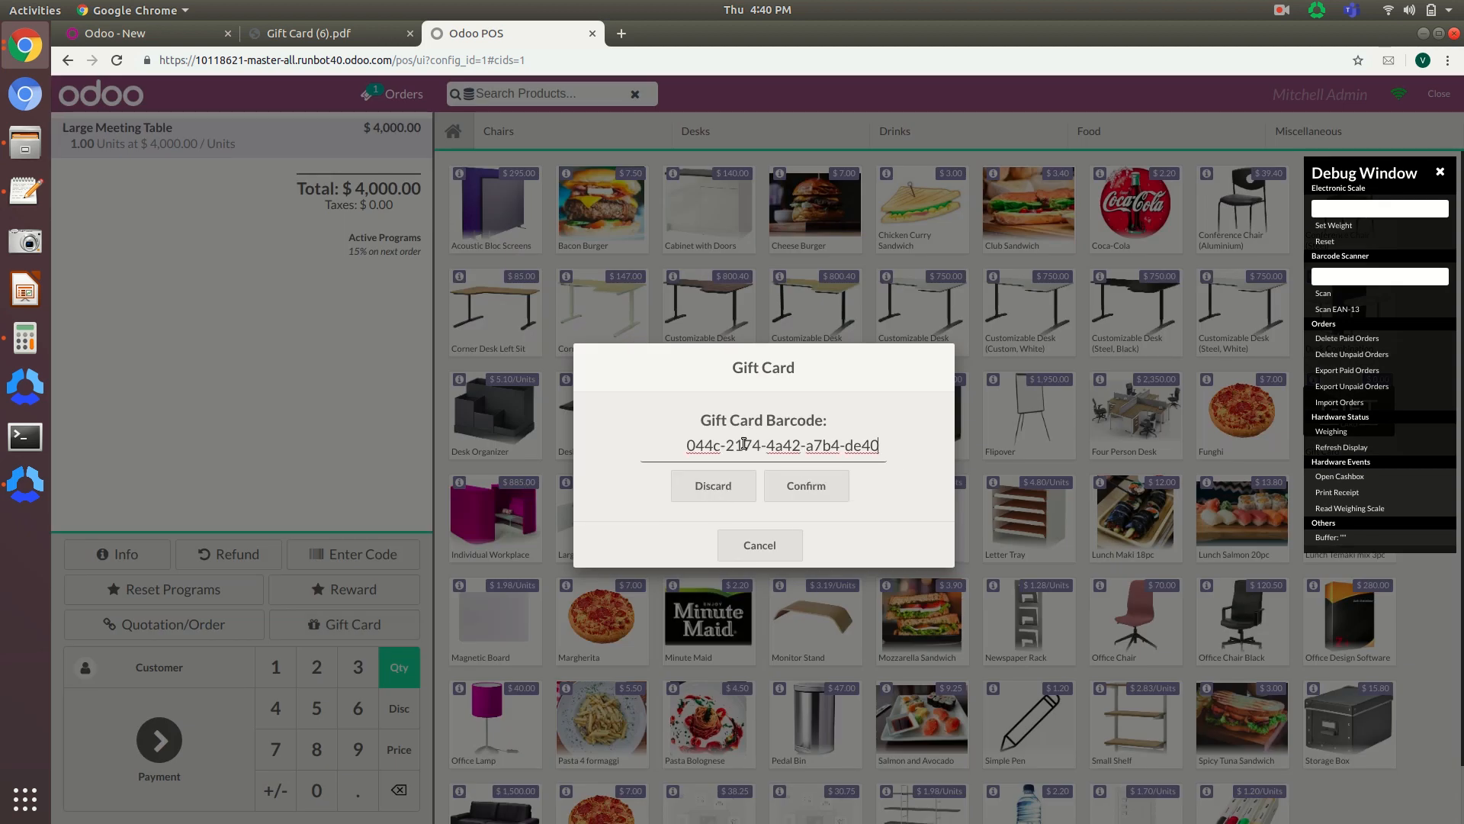
click(822, 492)
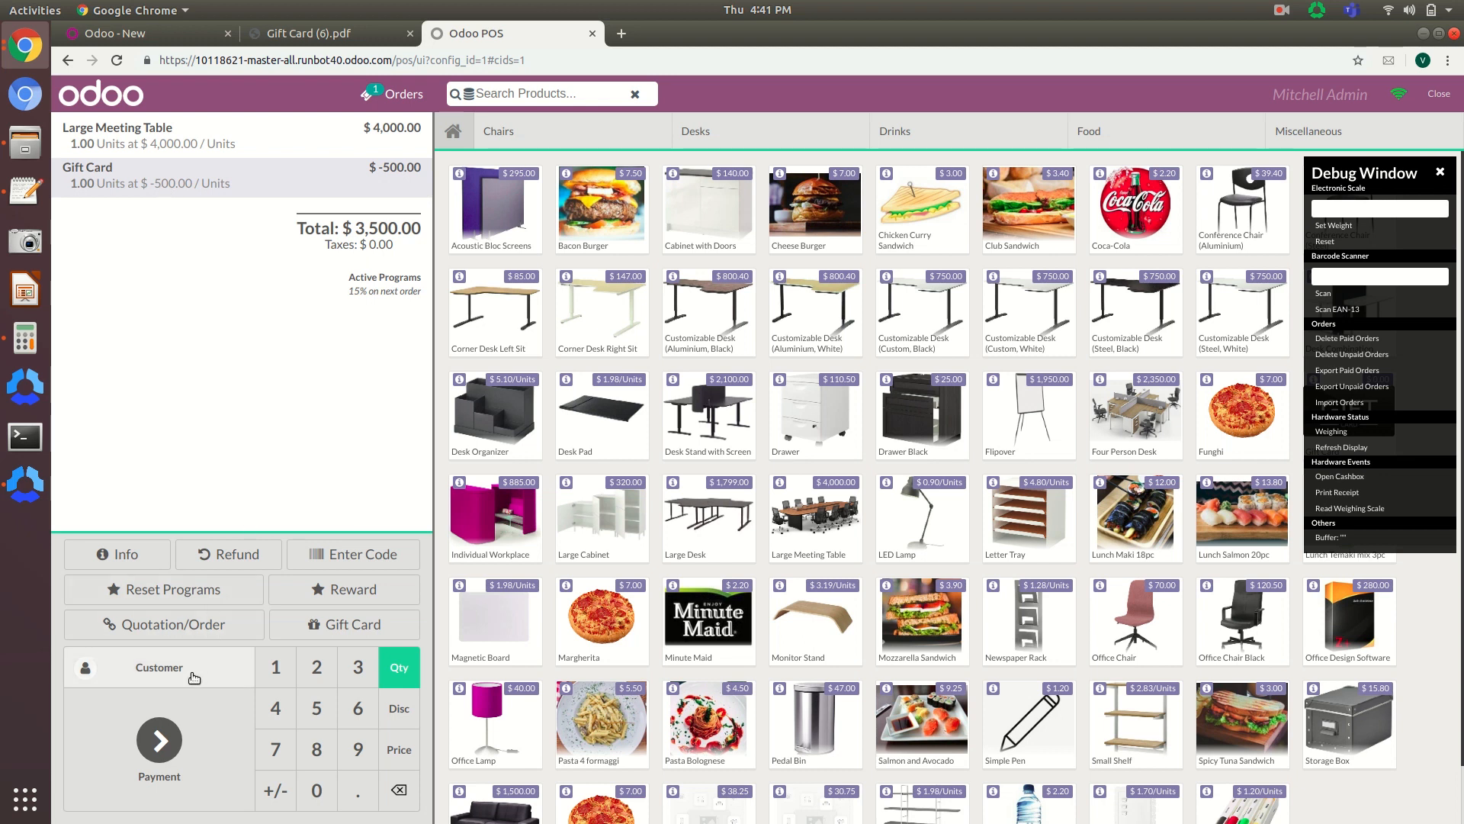
click(161, 742)
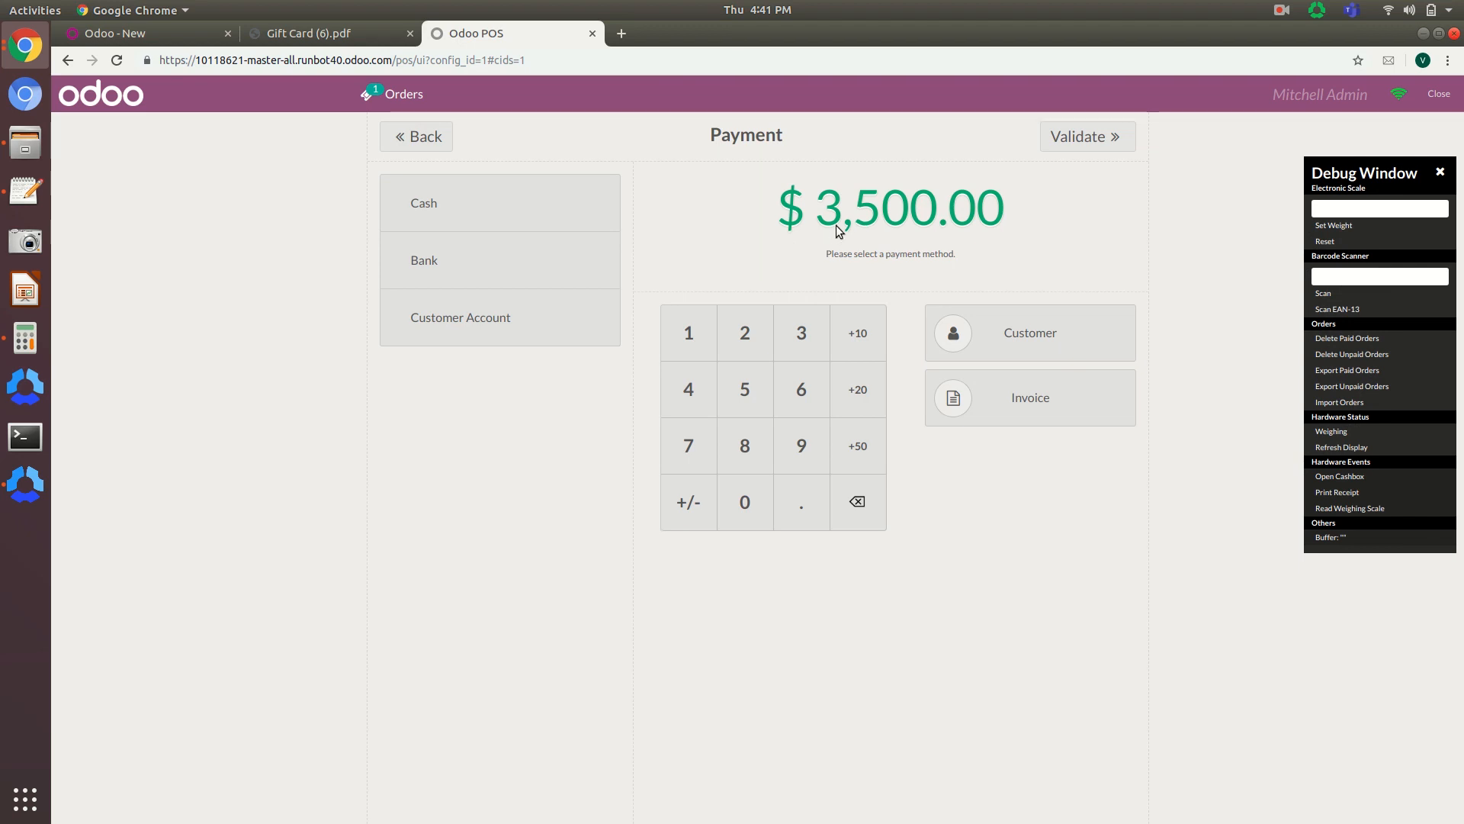
Pay the remaining $3,500.00 in cash to validate the order
click(1441, 173)
click(439, 216)
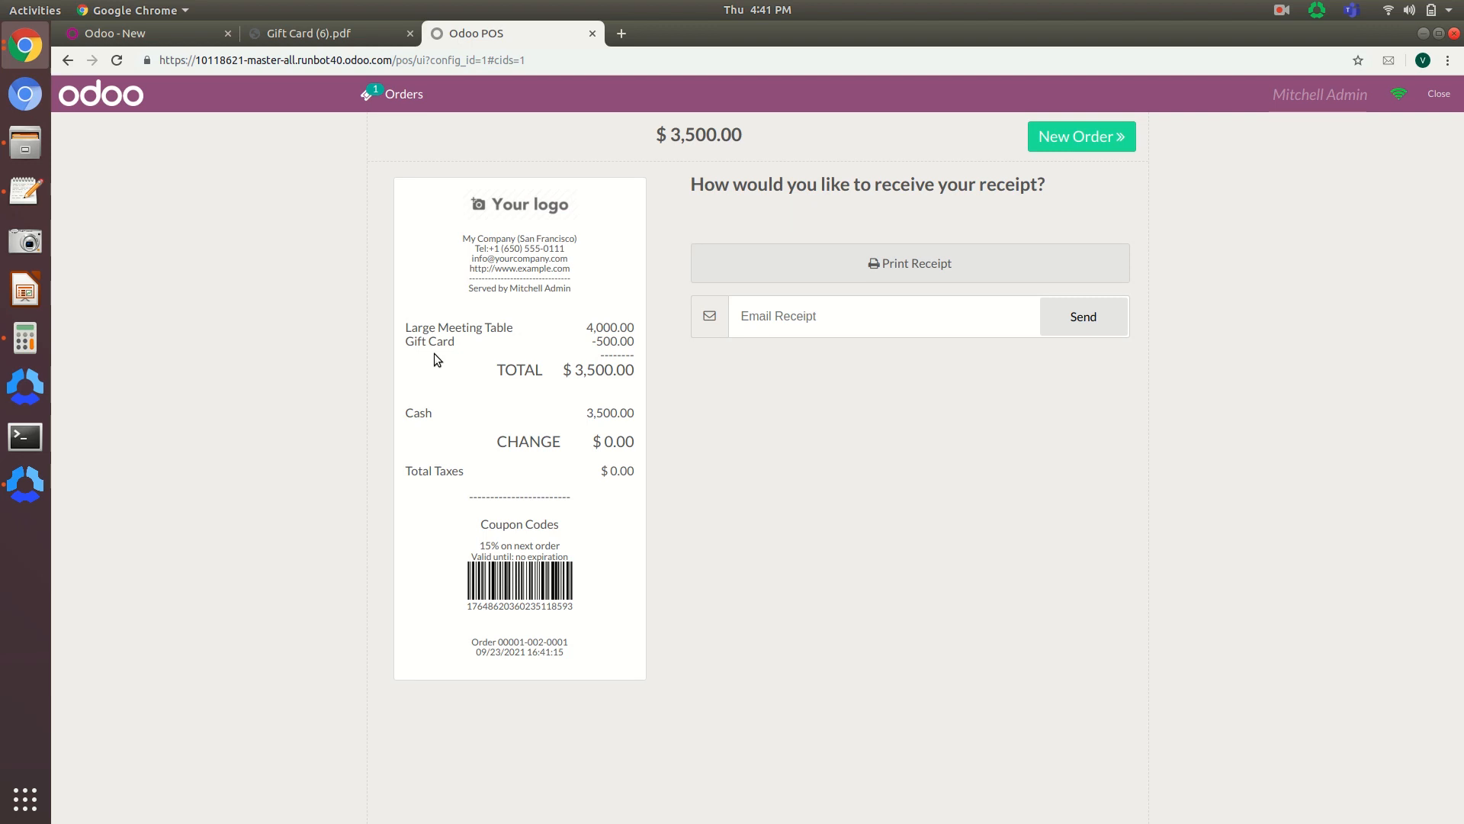
Reopen the gift card in the backend to confirm its $0.00 balance and POS redemption
click(171, 34)
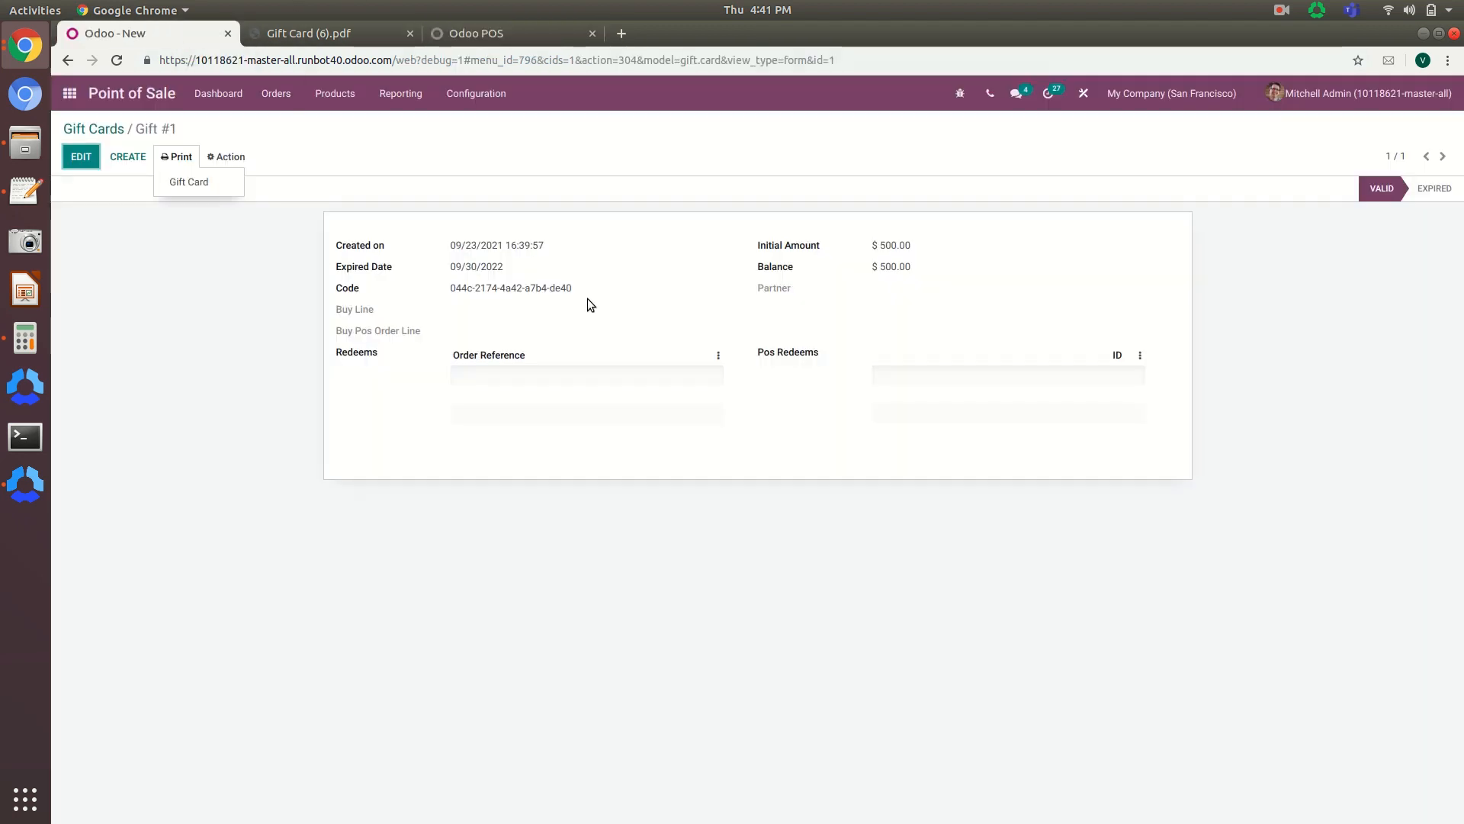
click(1090, 282)
click(120, 131)
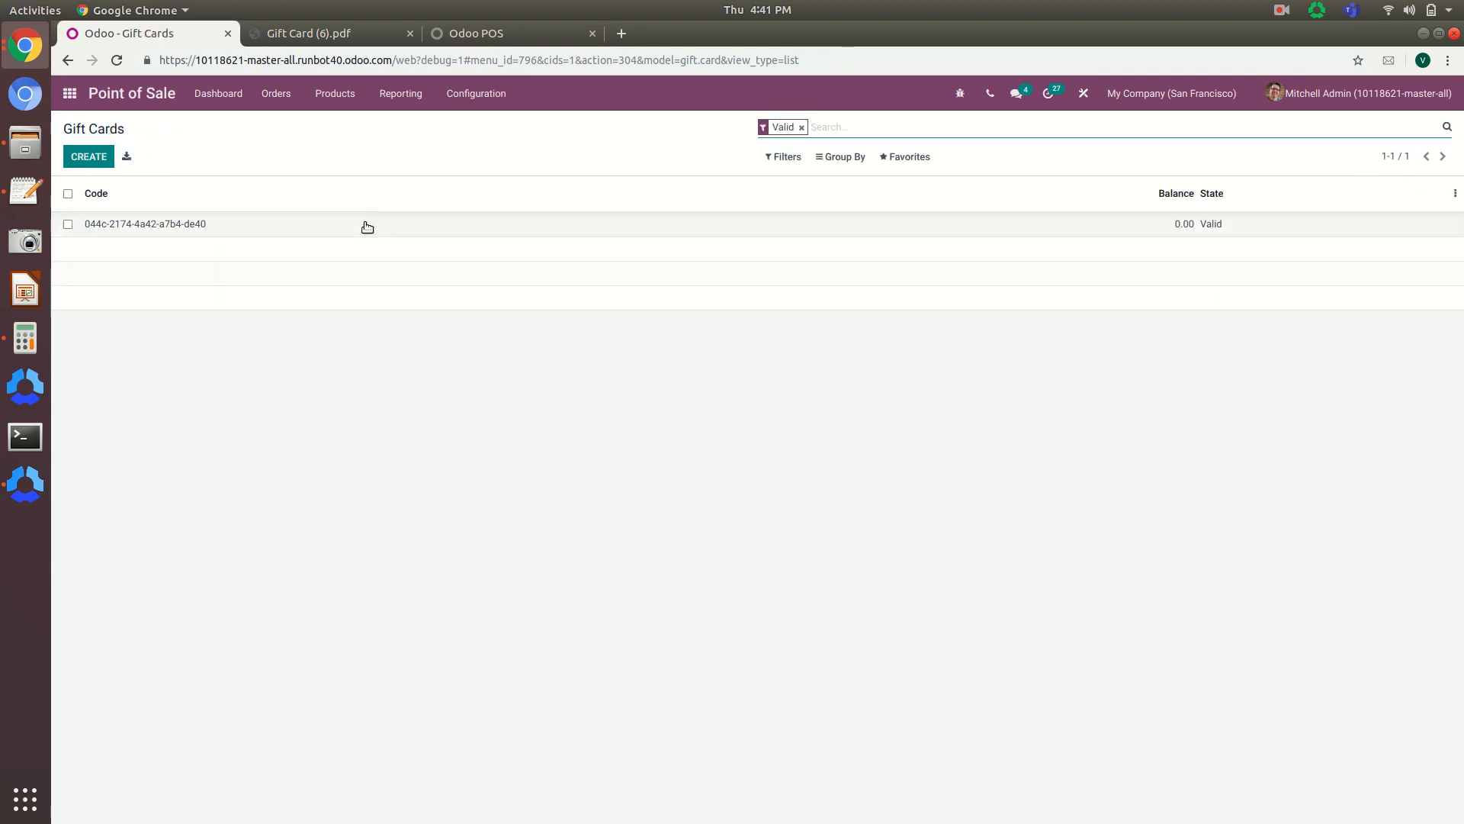
click(664, 225)
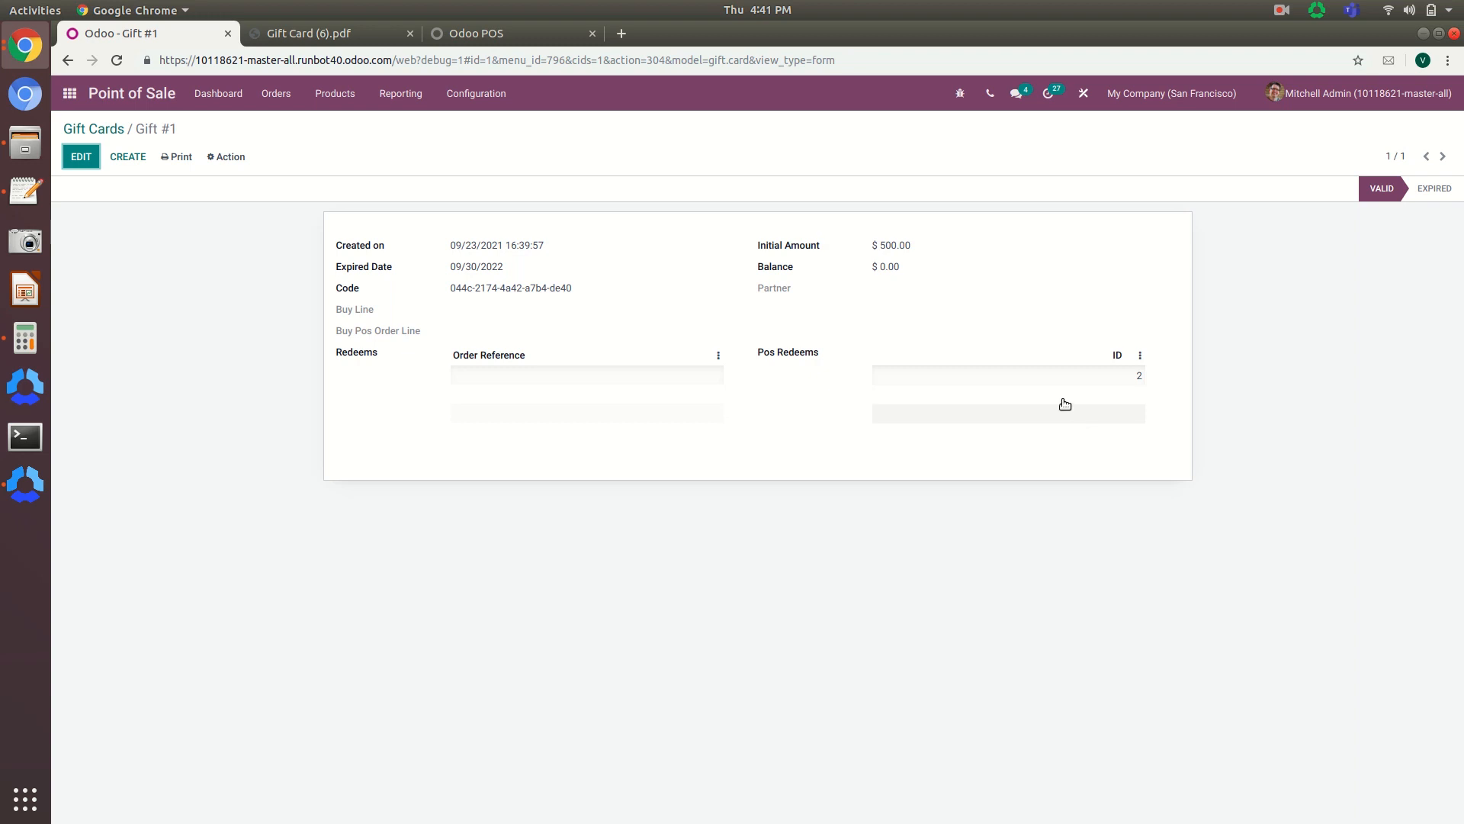
click(71, 94)
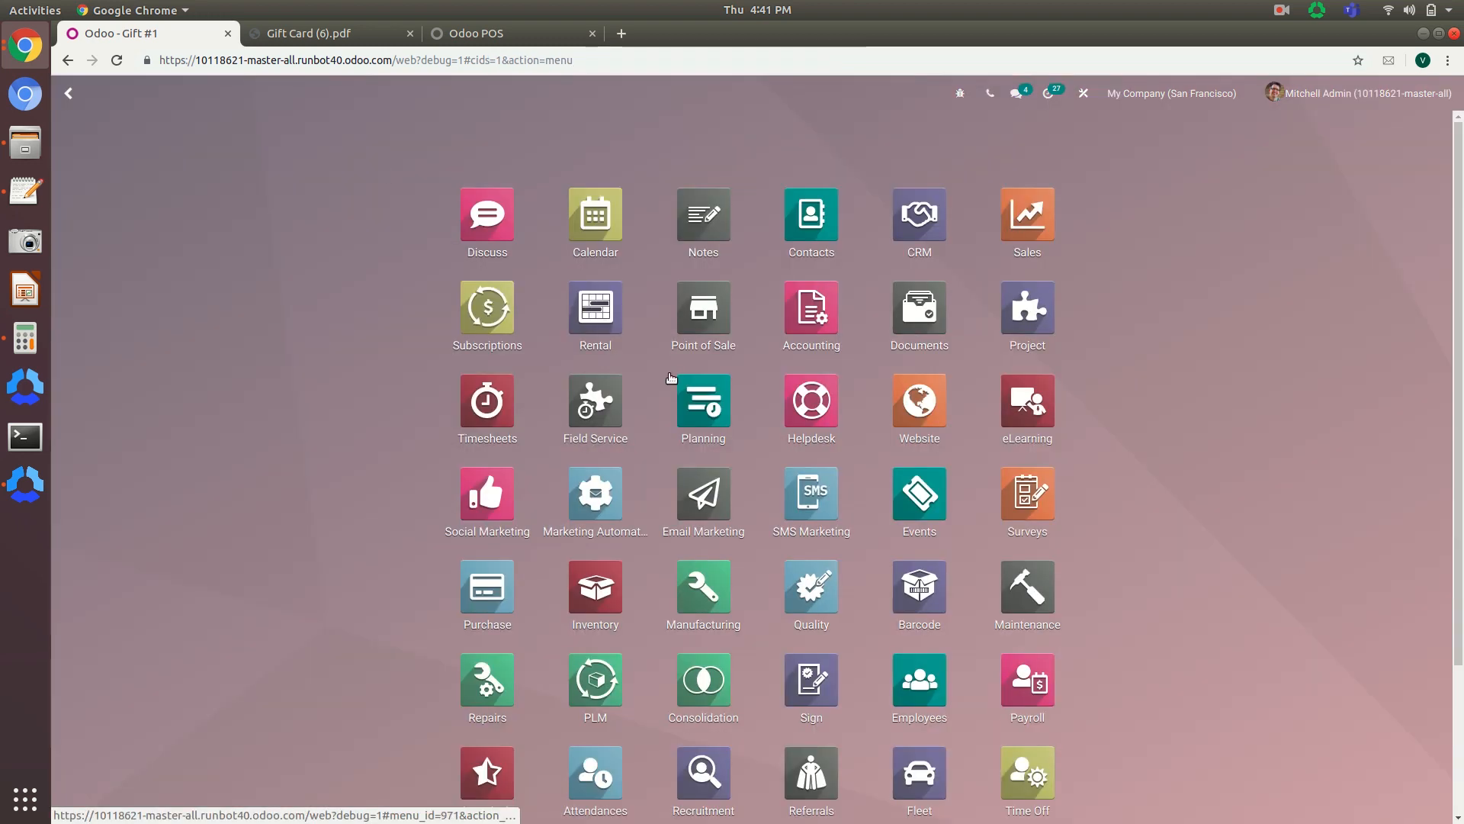
Set the Three-Seat Sofa's website Ribbon to Out of stock (#3) in its Sales tab and save
click(862, 360)
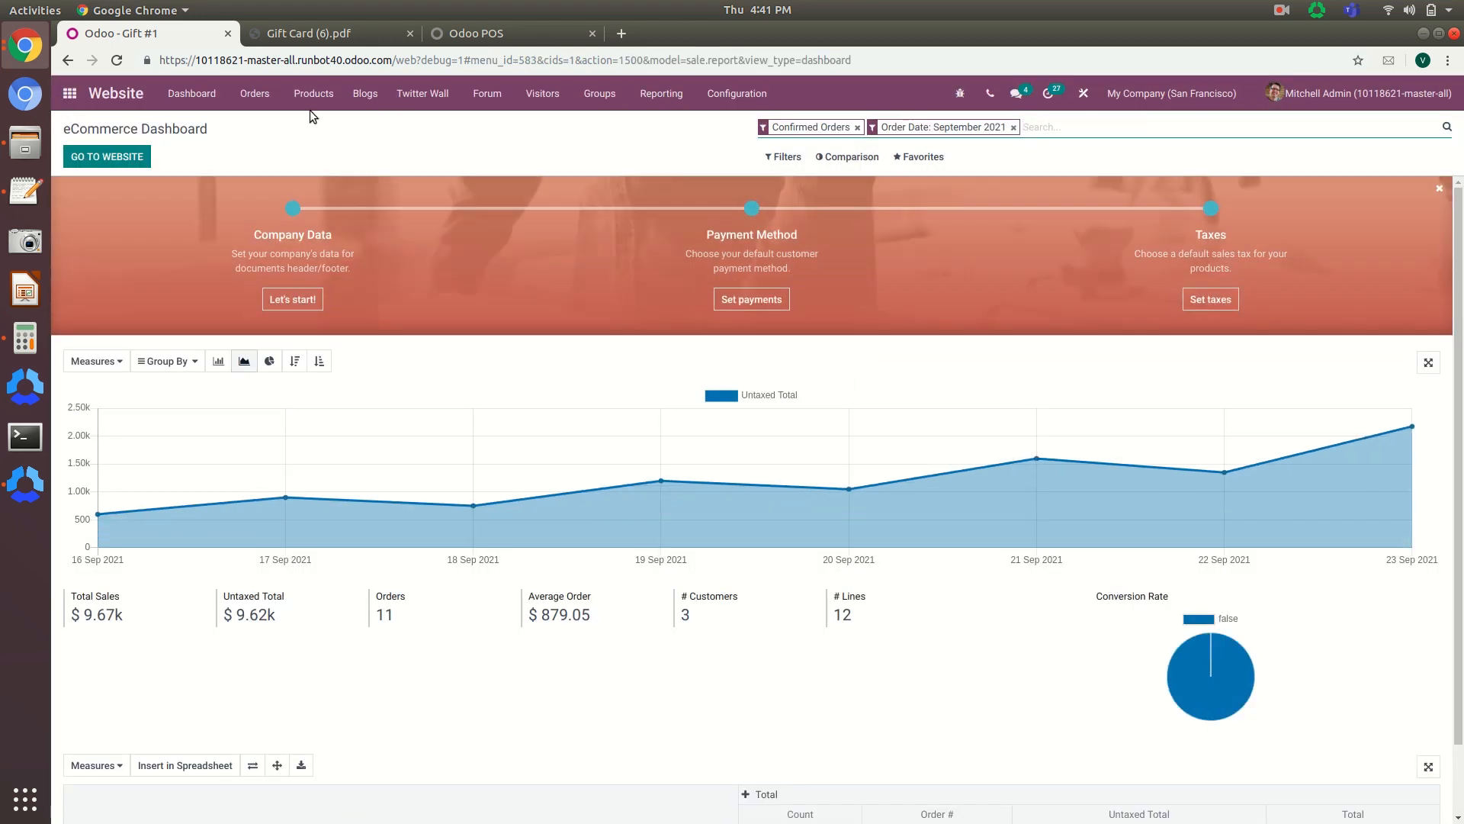
click(314, 93)
click(312, 125)
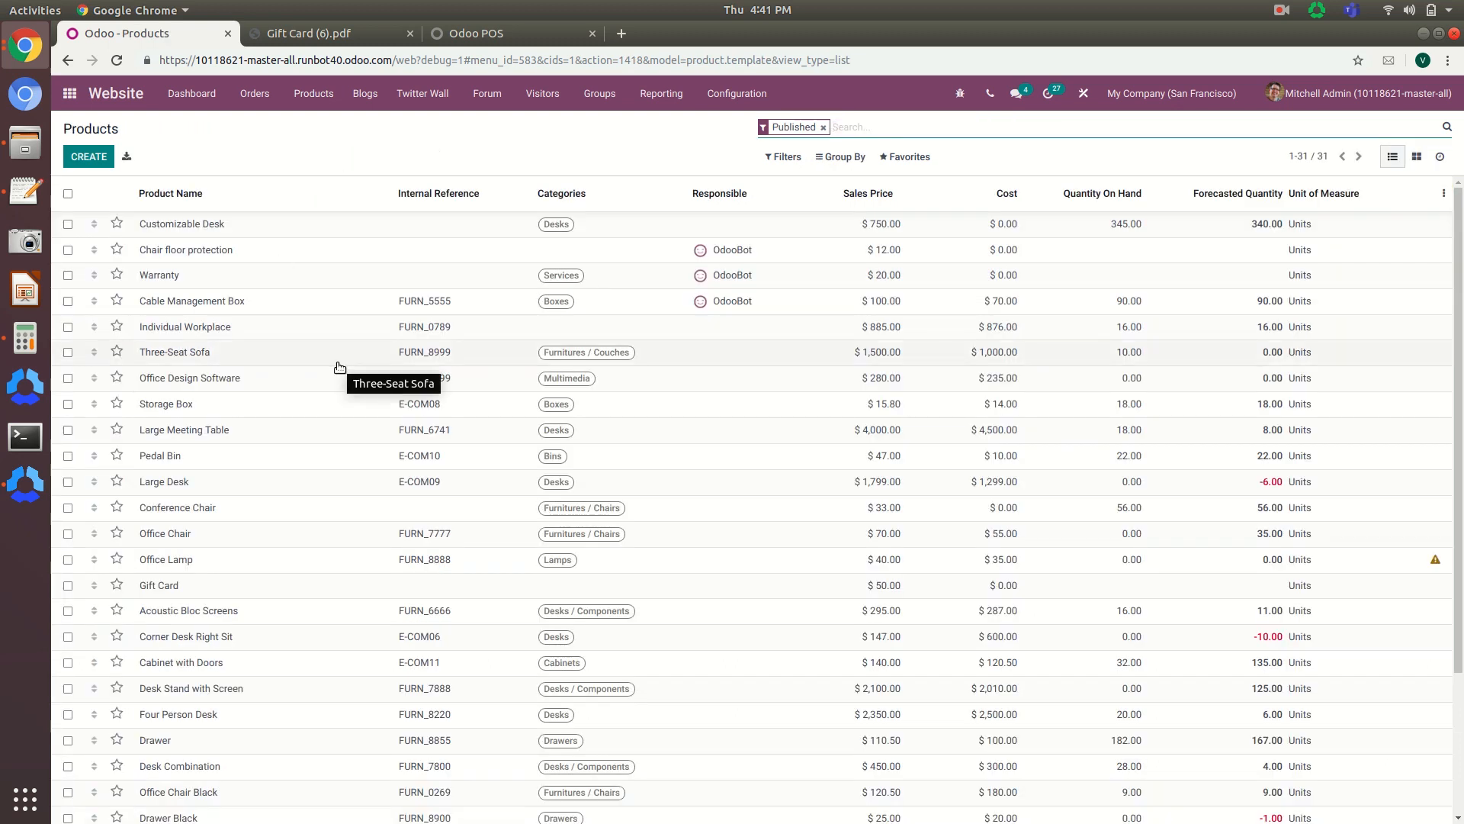
click(288, 344)
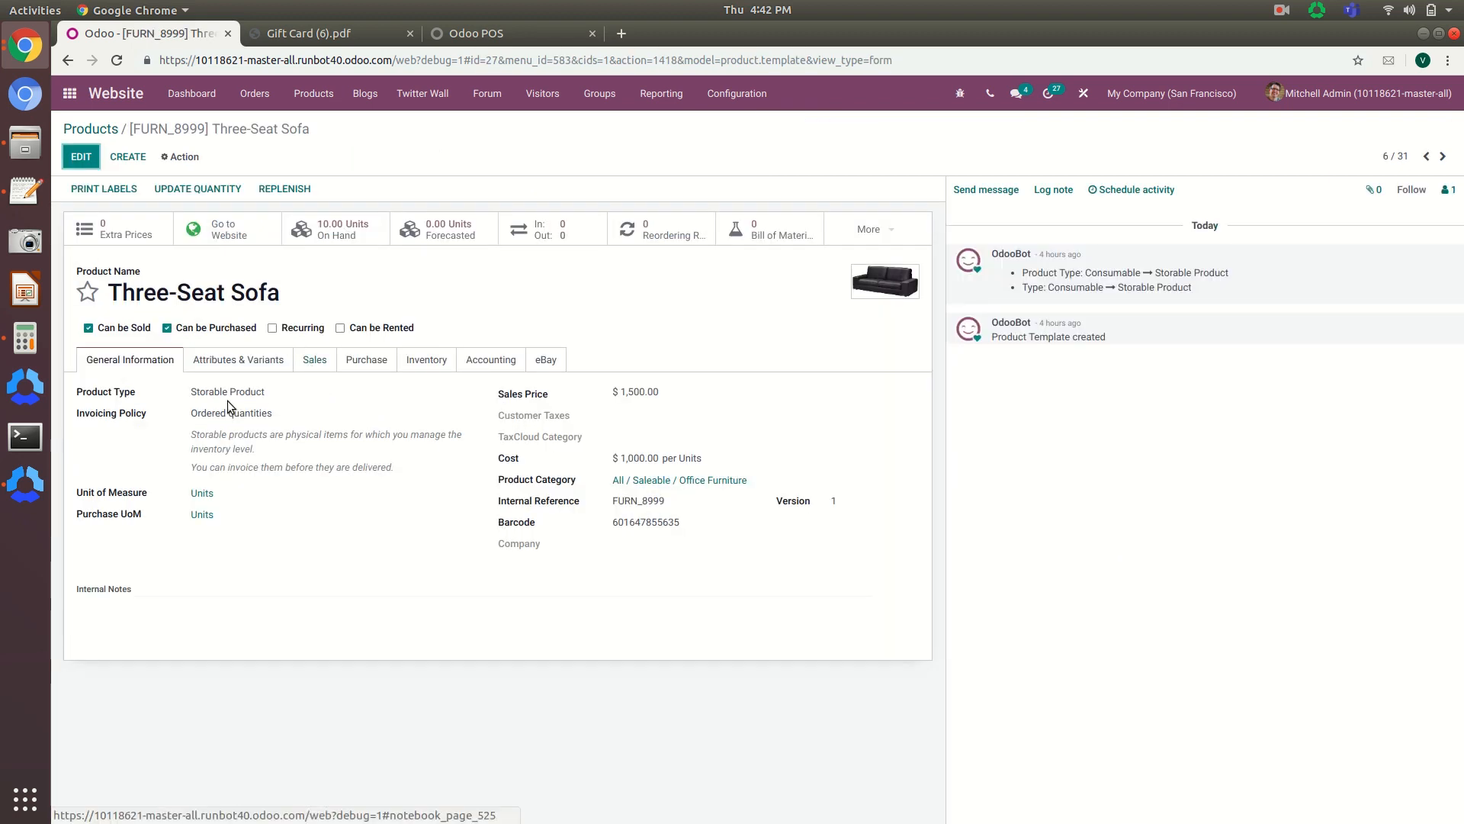
click(315, 360)
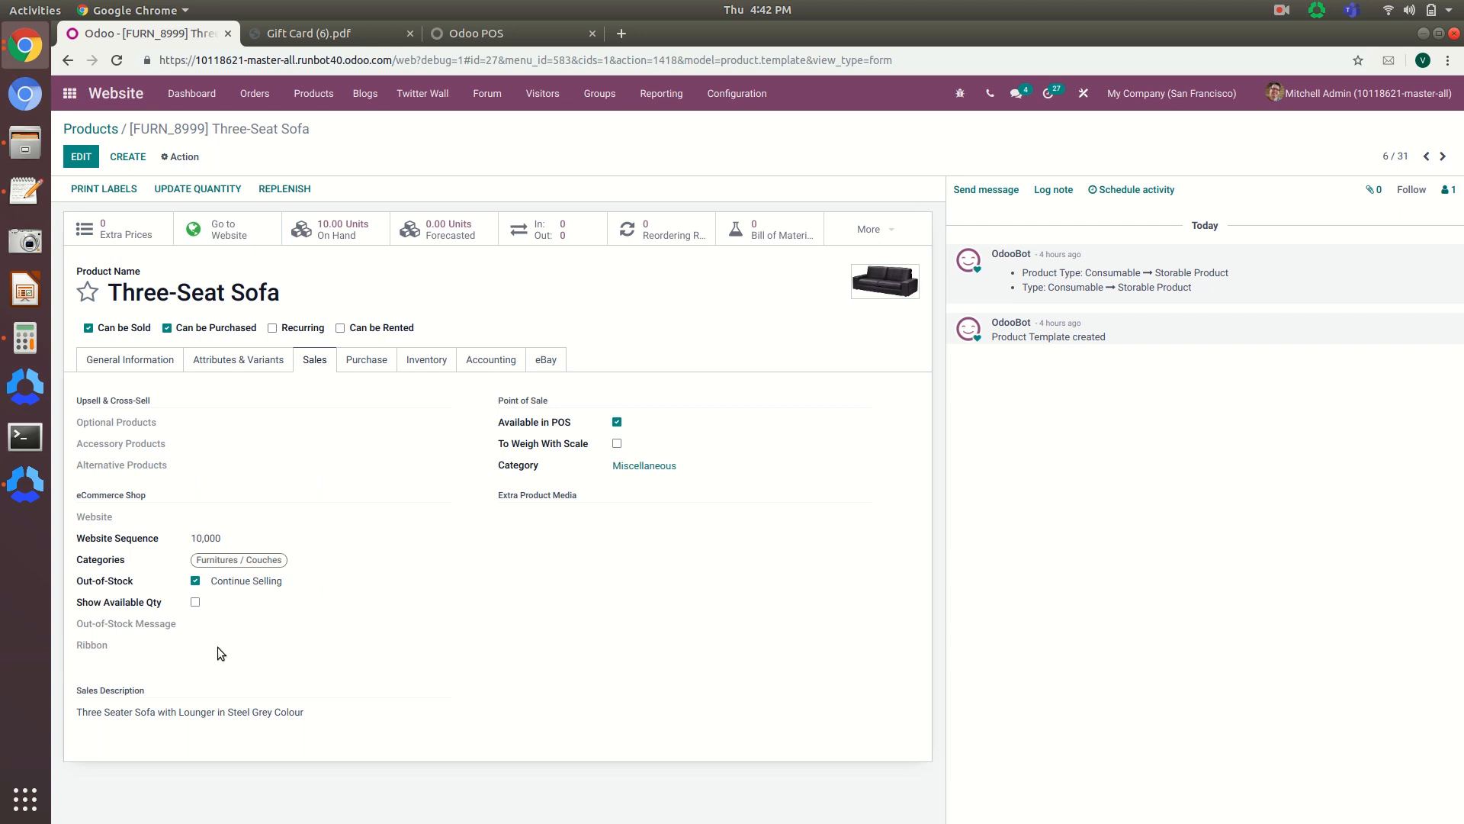
click(78, 158)
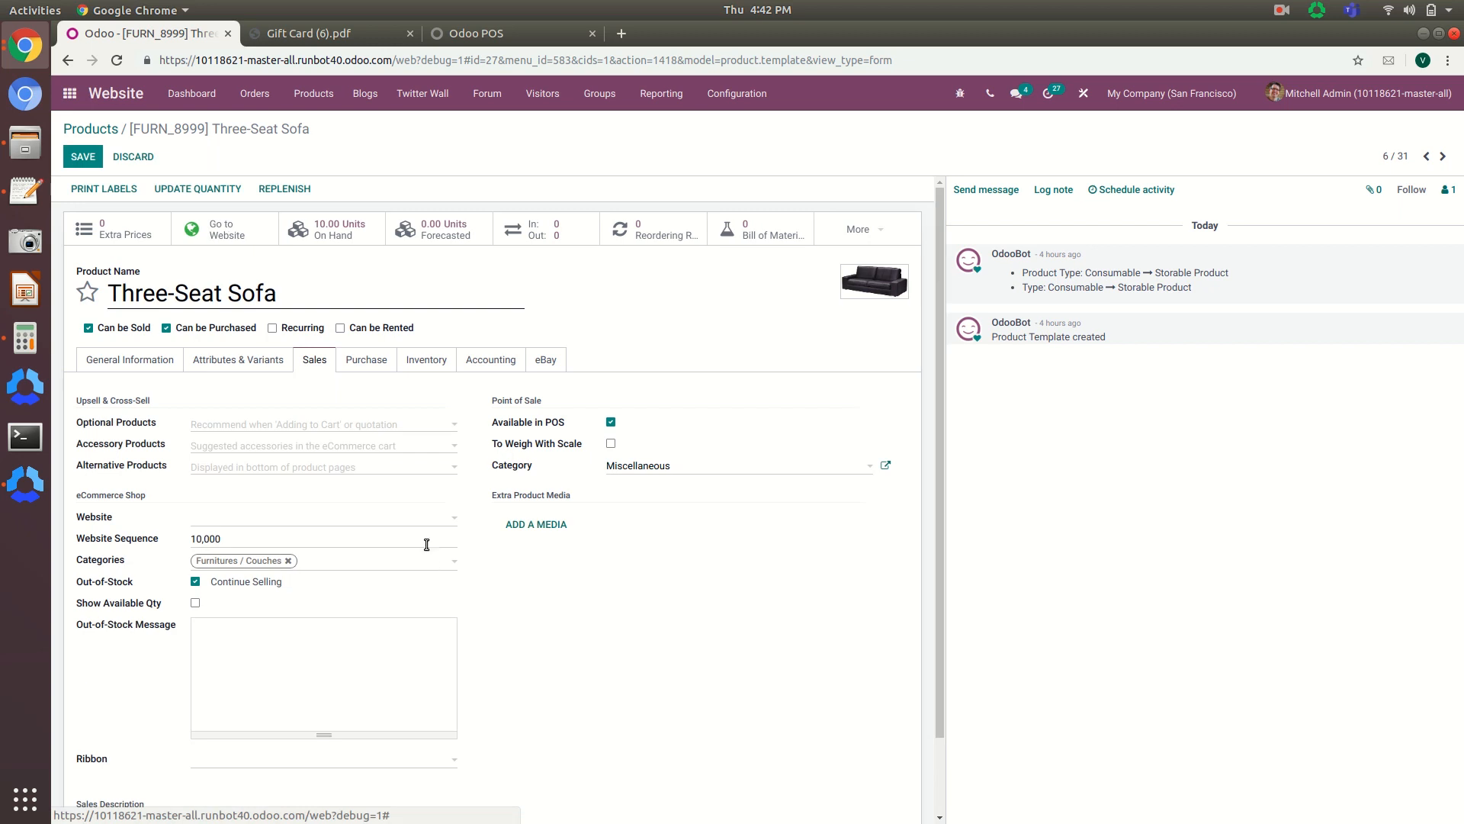
scroll(424, 538, down, 2)
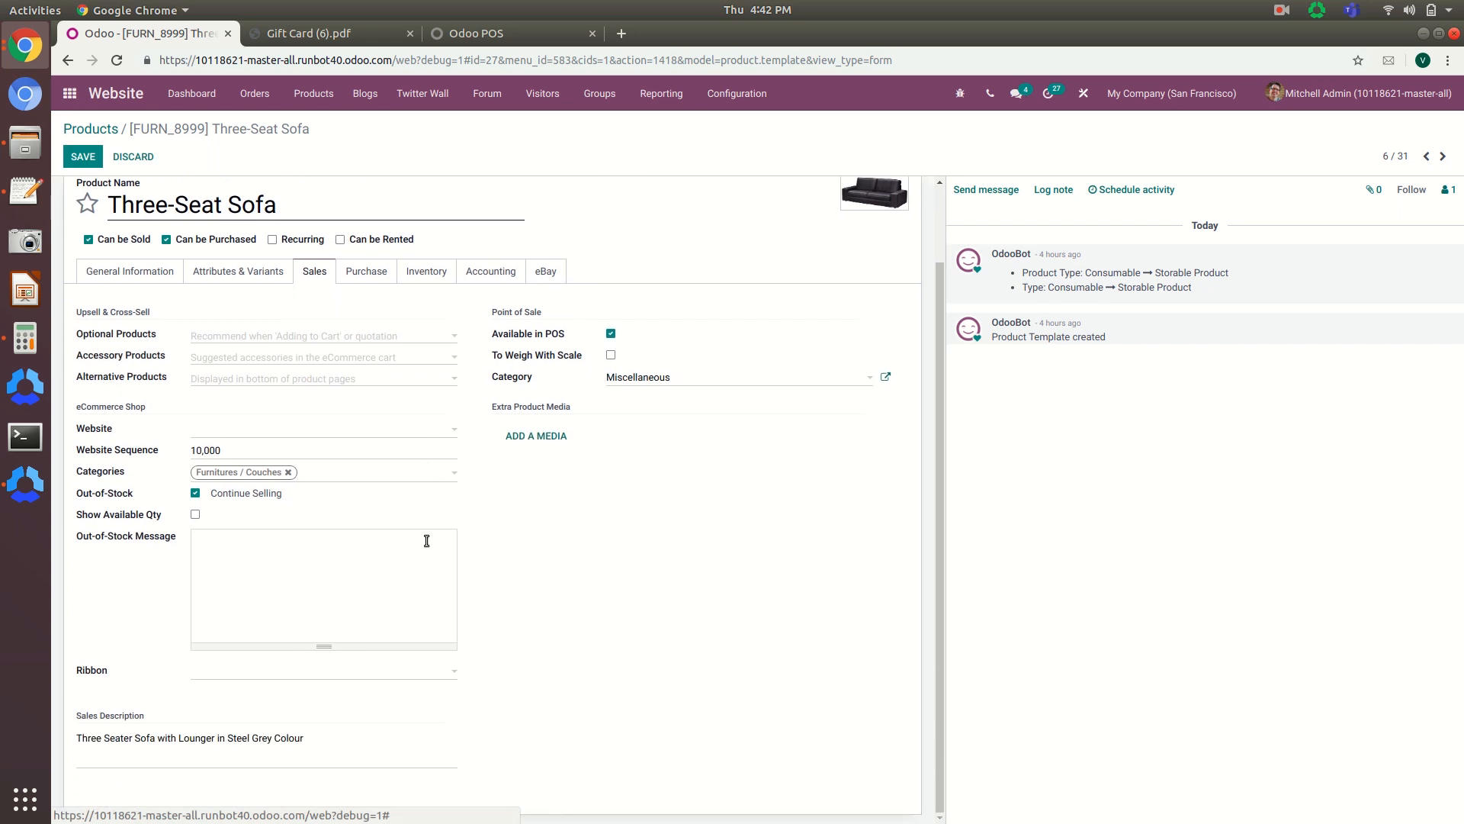
click(438, 673)
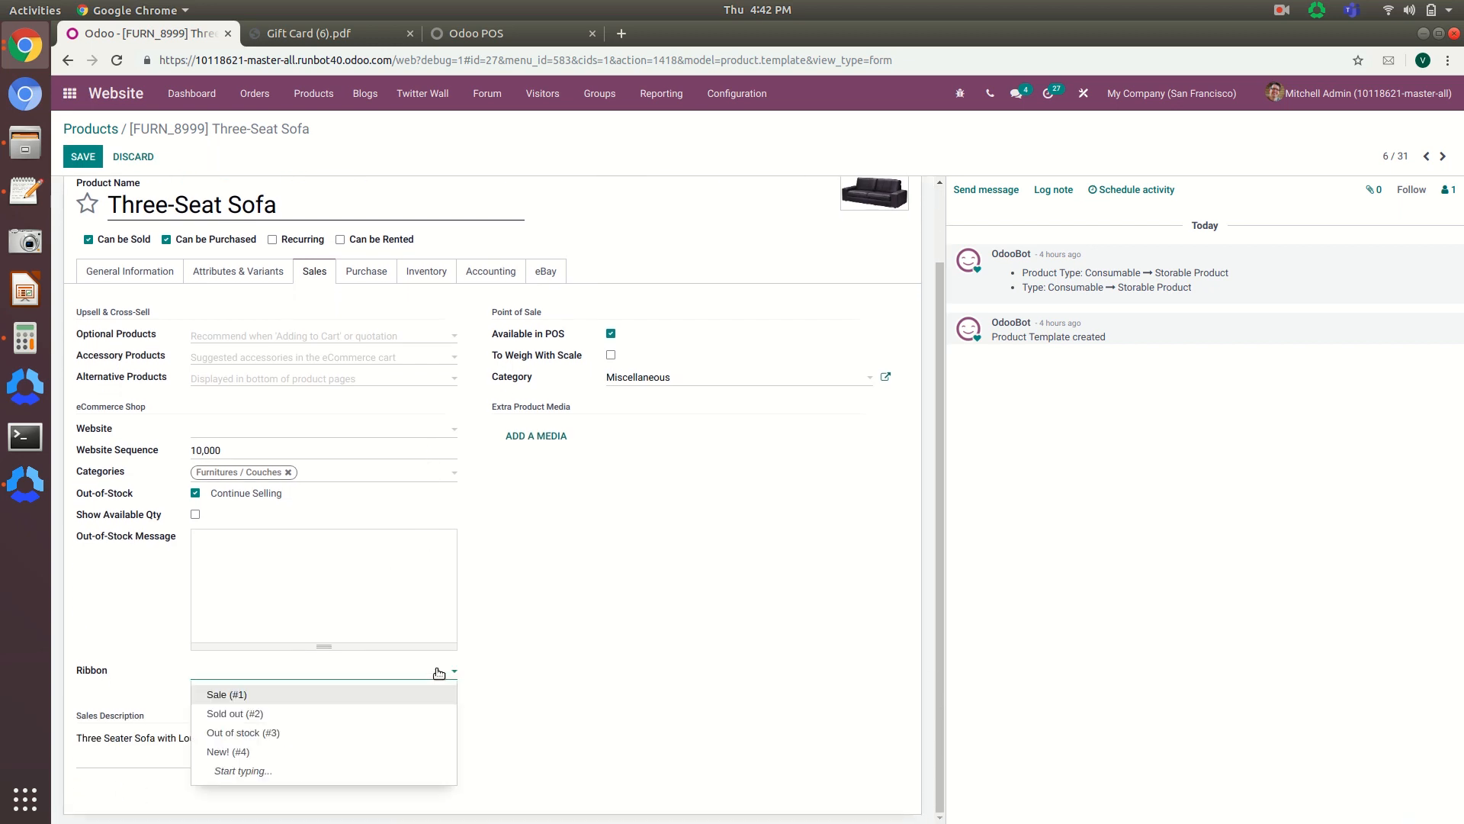
click(241, 734)
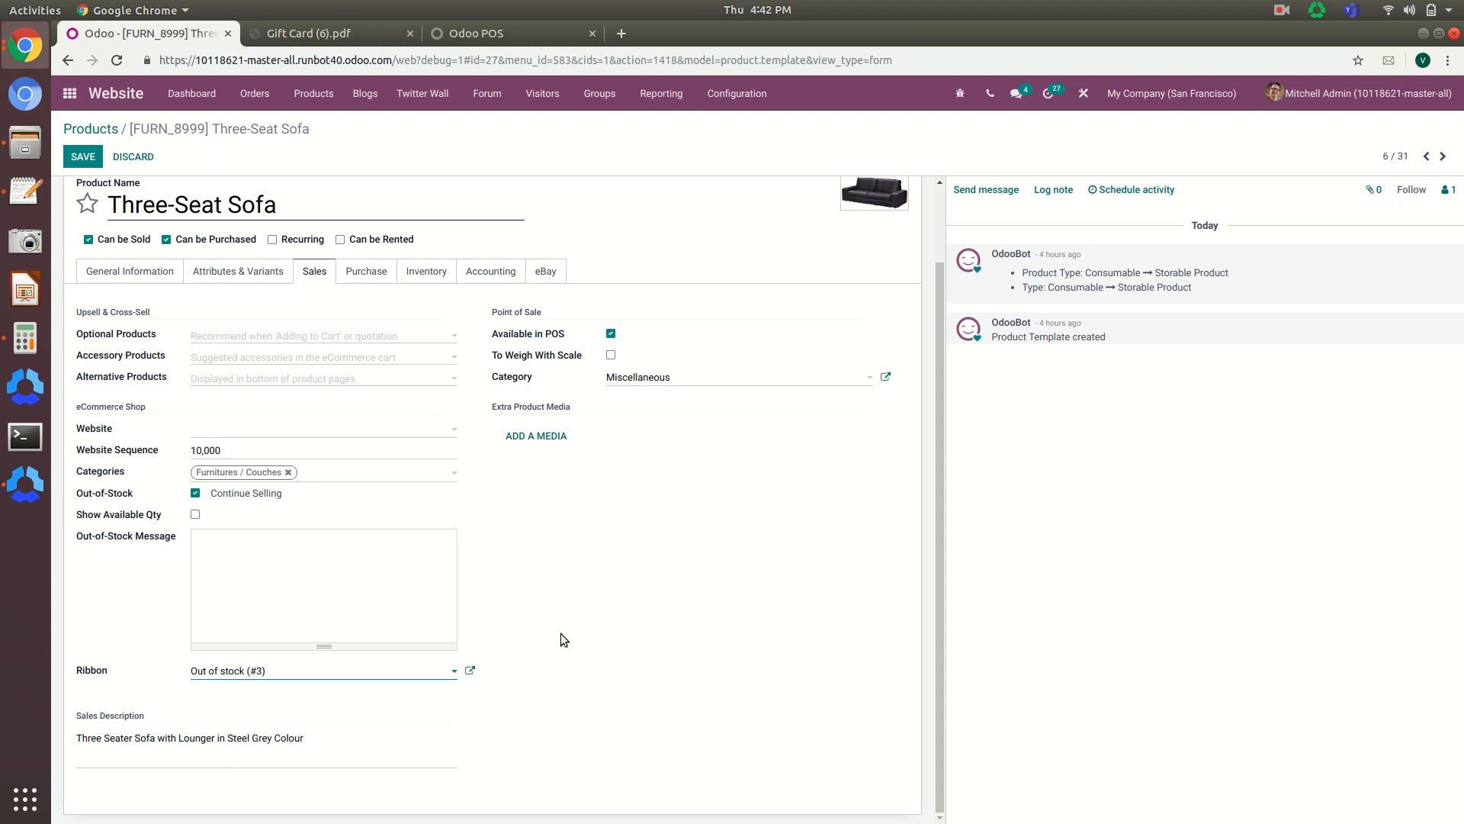
click(83, 156)
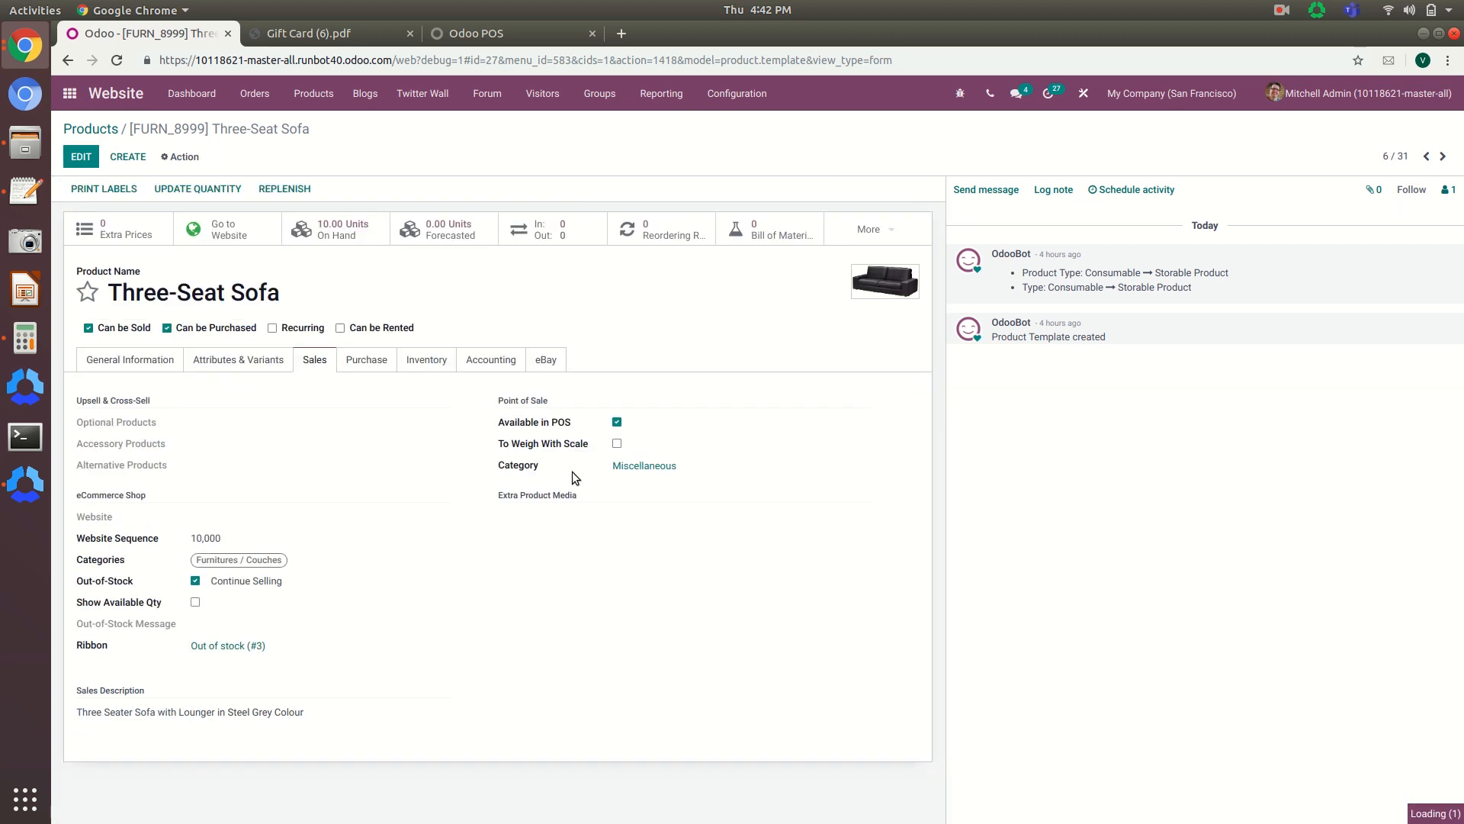
Go to the website shop, search 'three seat s' and open the Three-Seat Sofa
click(221, 231)
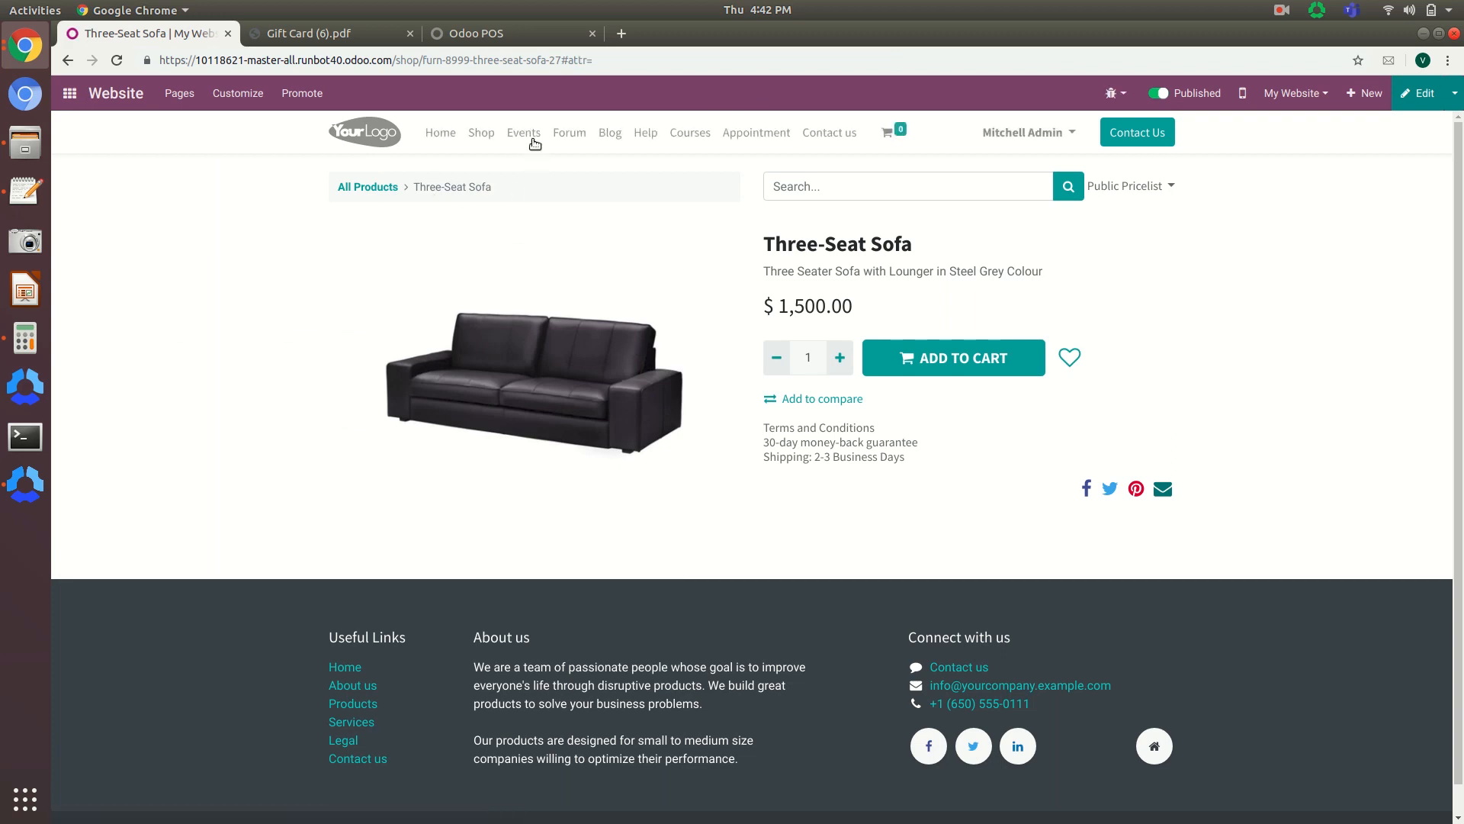
click(482, 136)
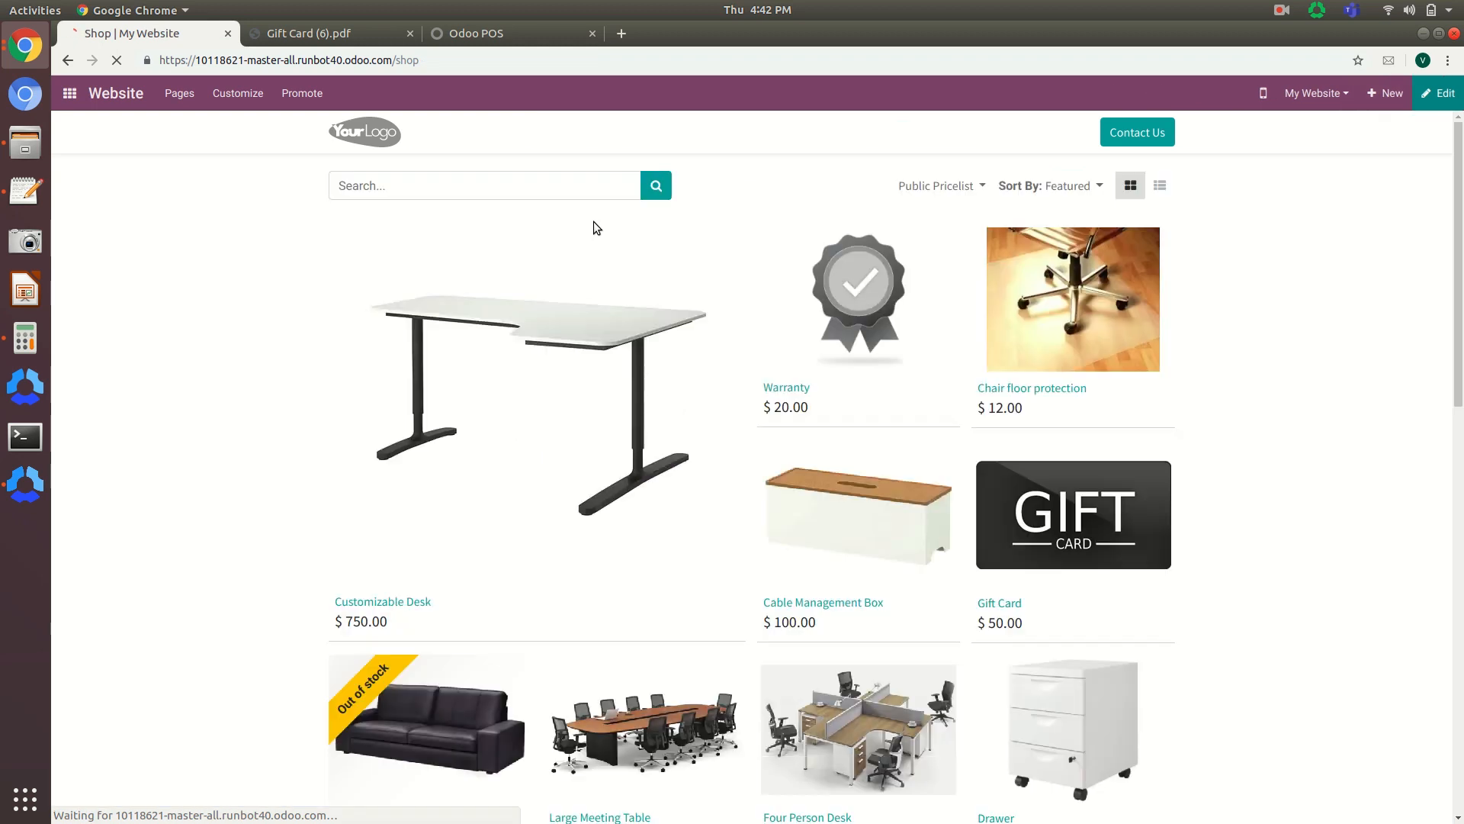
click(452, 189)
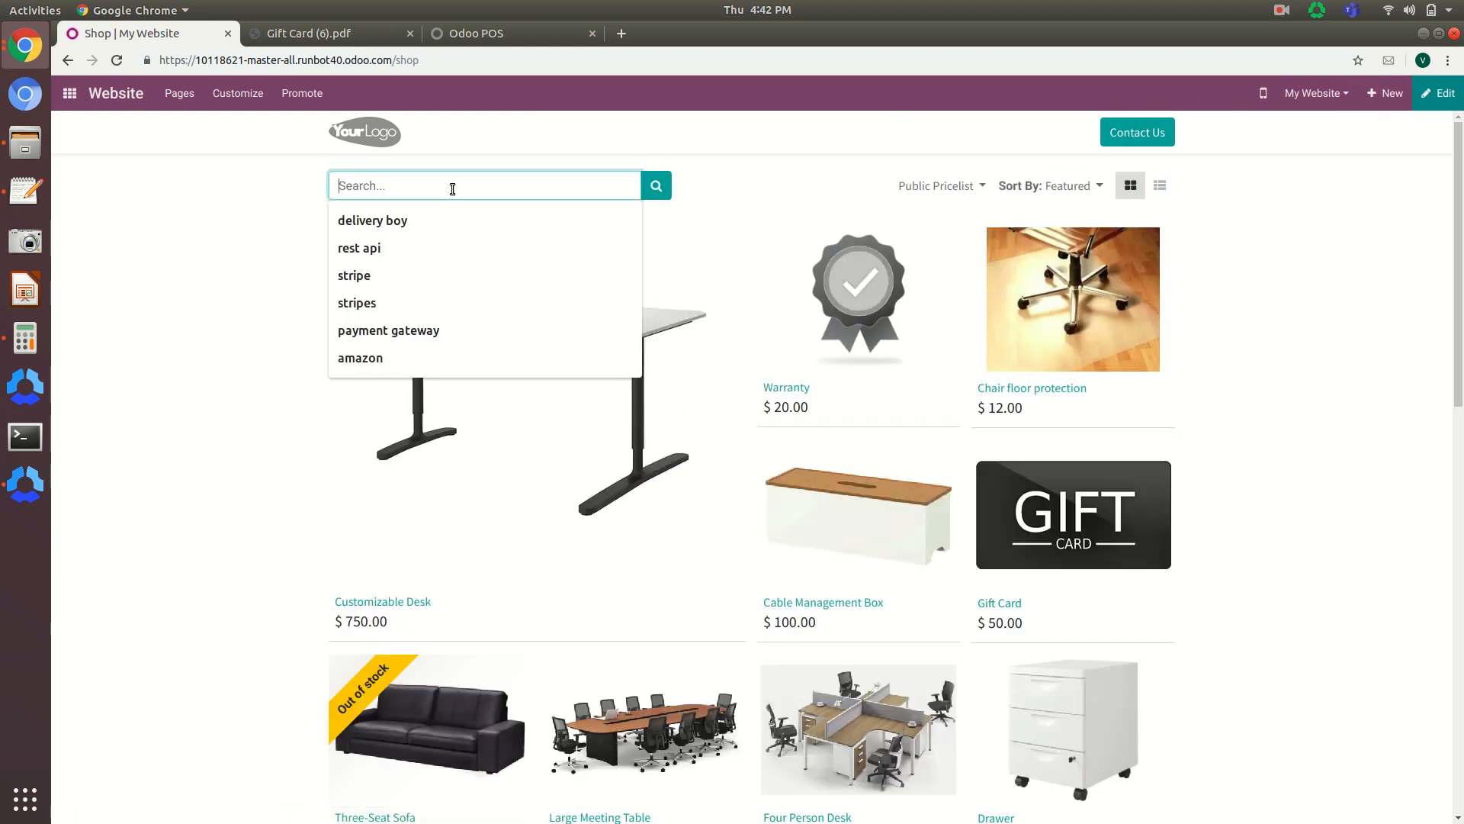
text(three seat s)
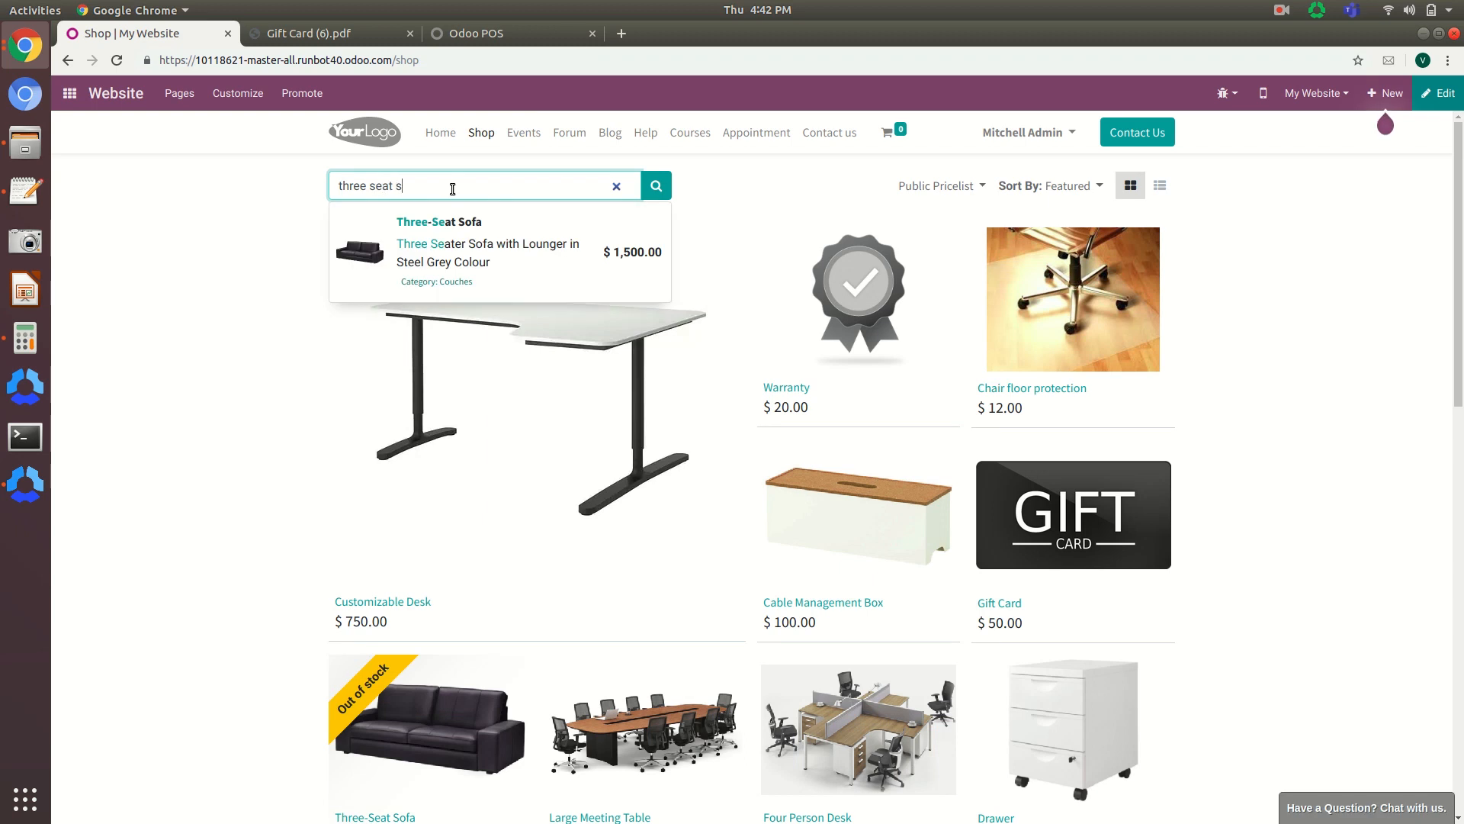
click(449, 230)
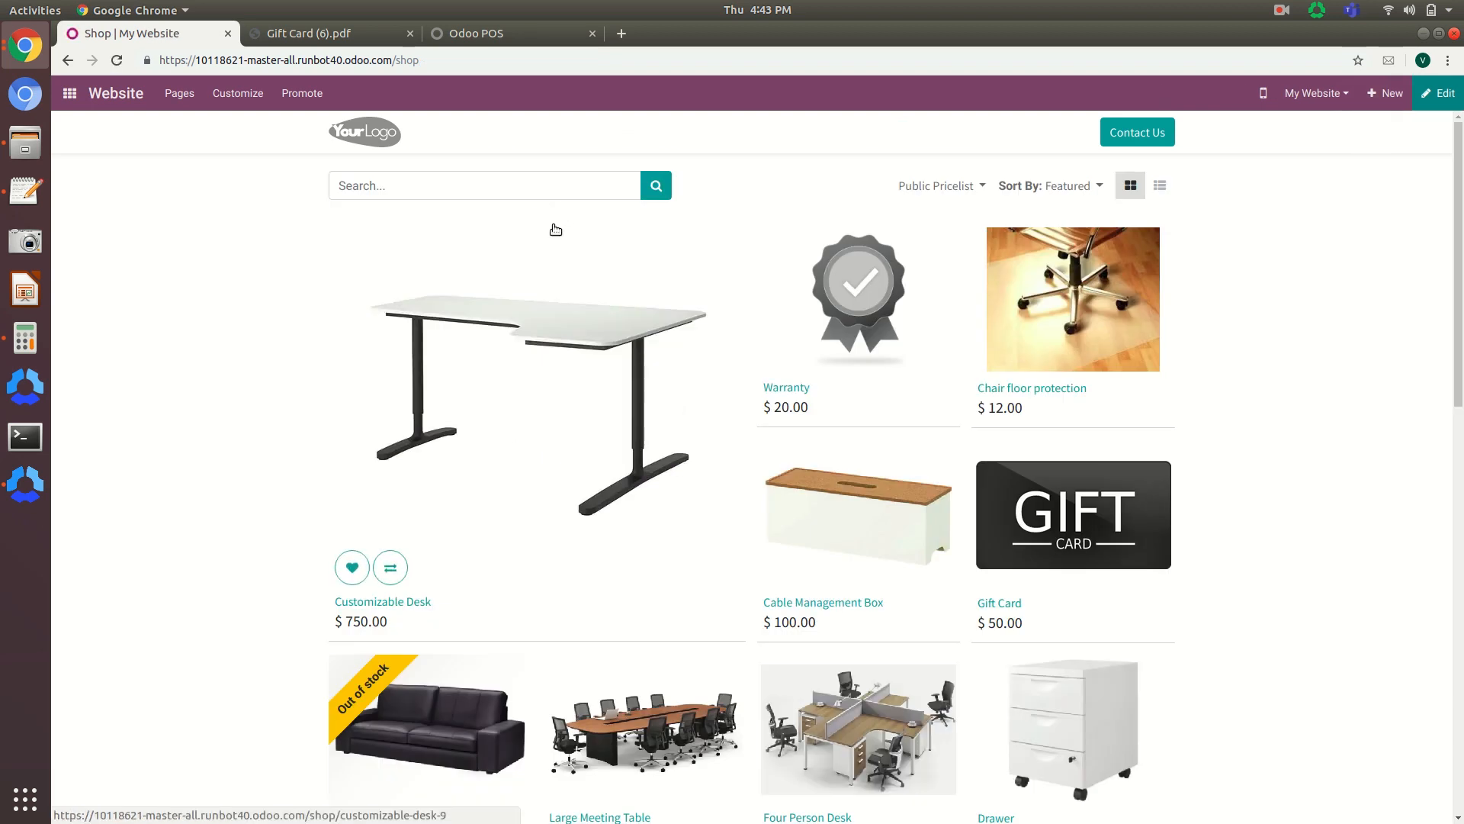
Search the shop for 'sofa' to see the Out of stock ribbon, then return to the apps overview
click(463, 181)
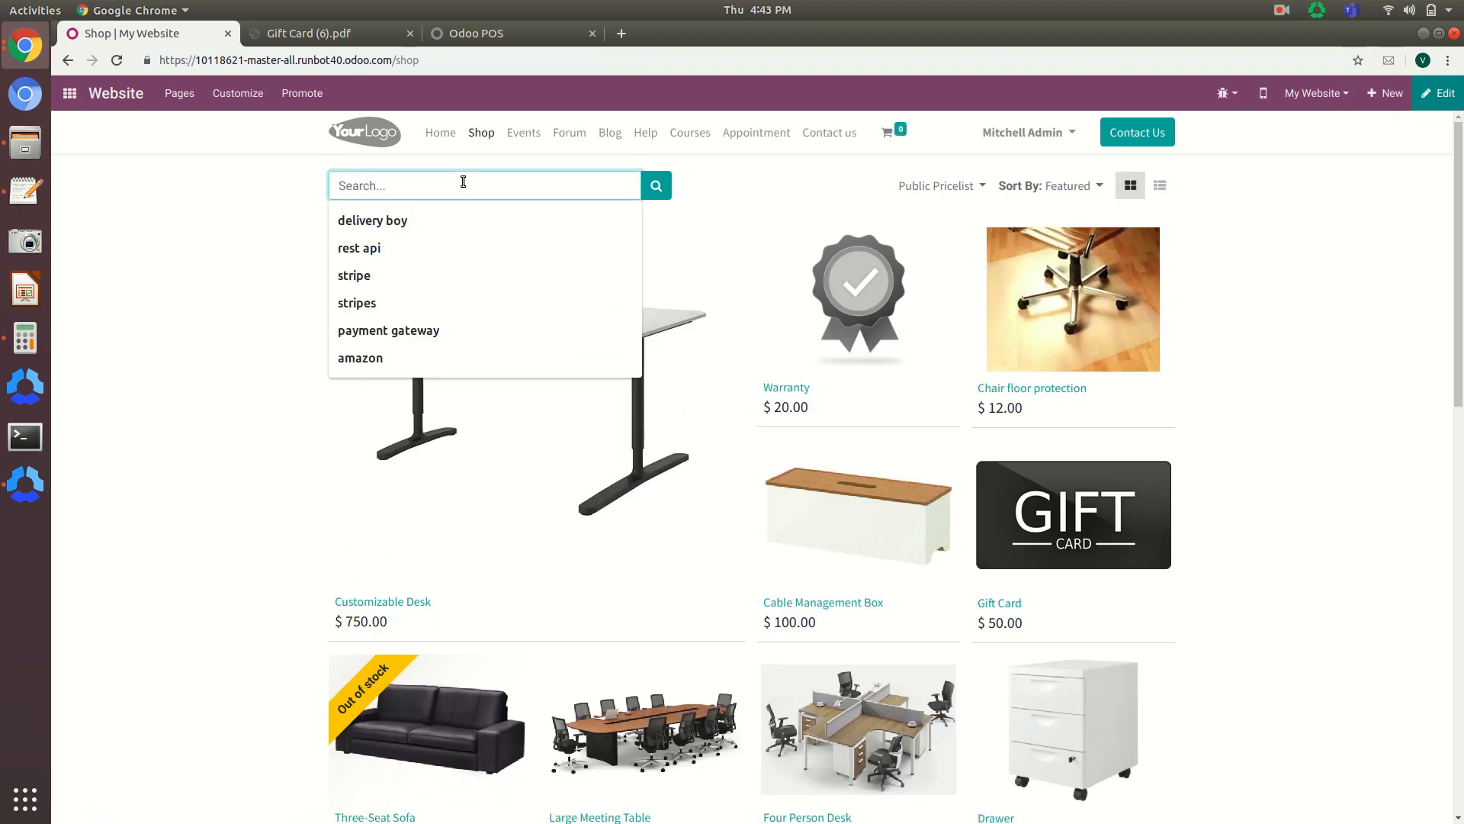
text(sofa)
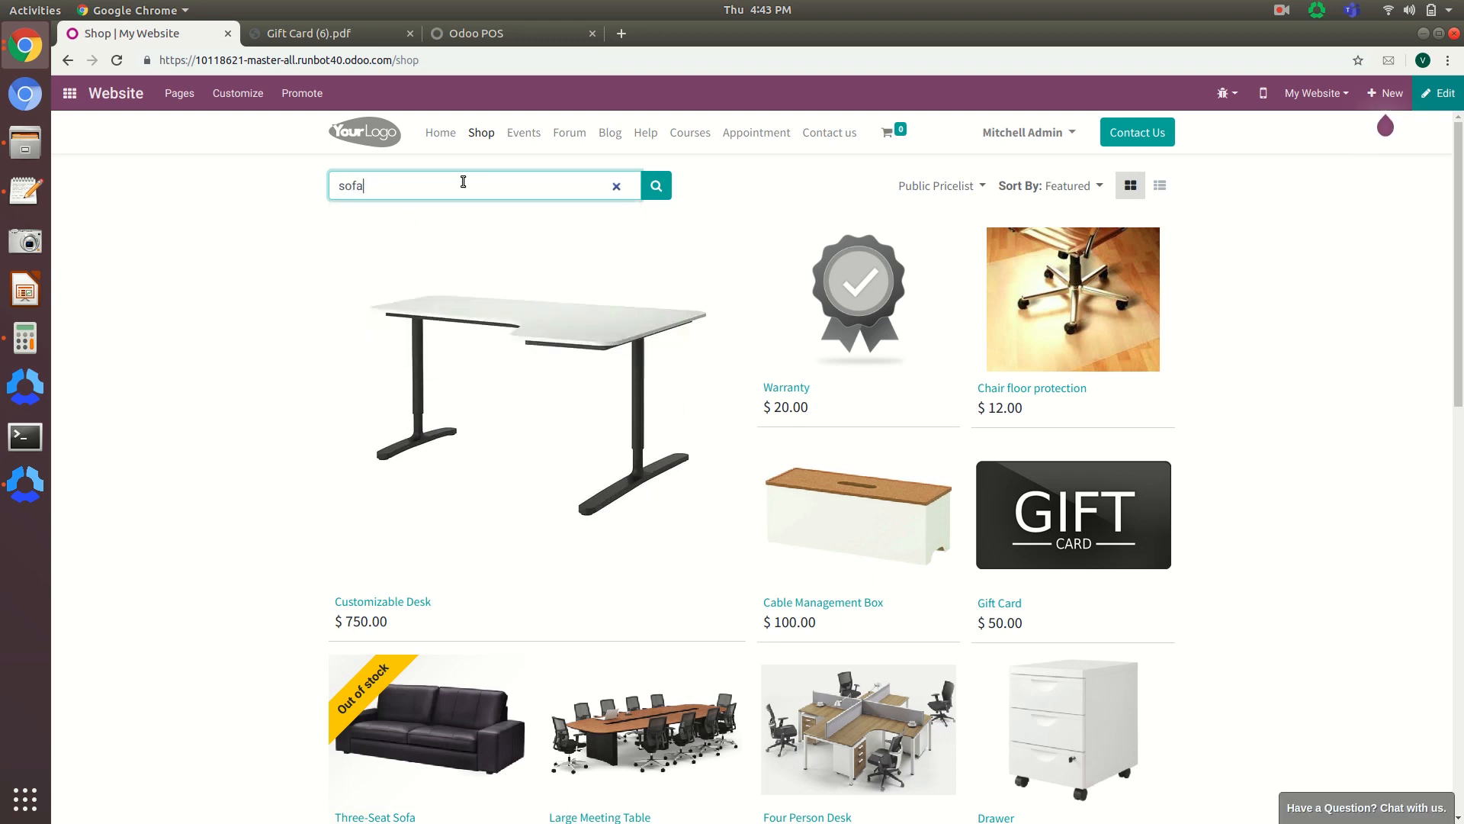
key(Return)
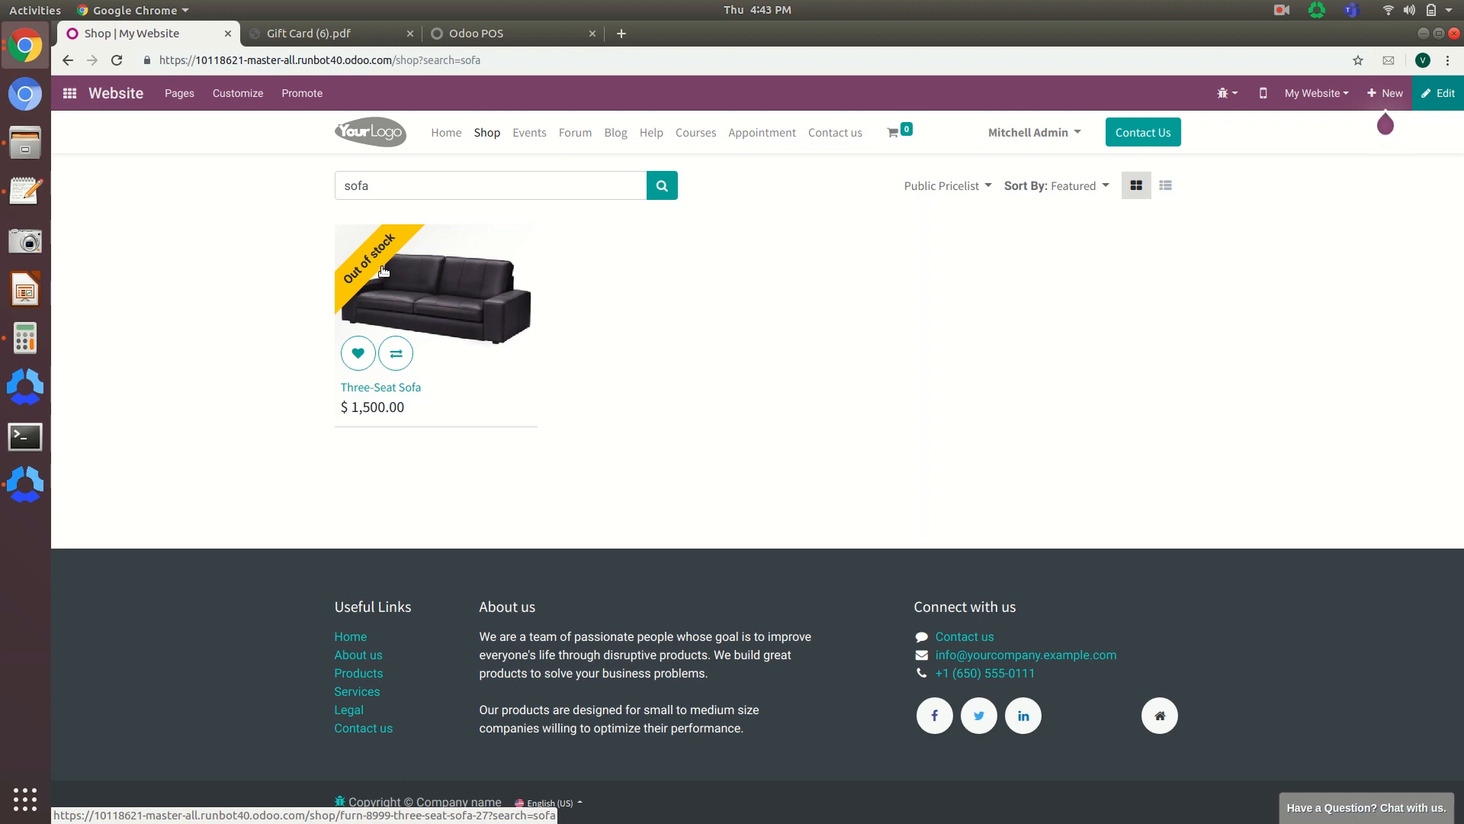
click(70, 93)
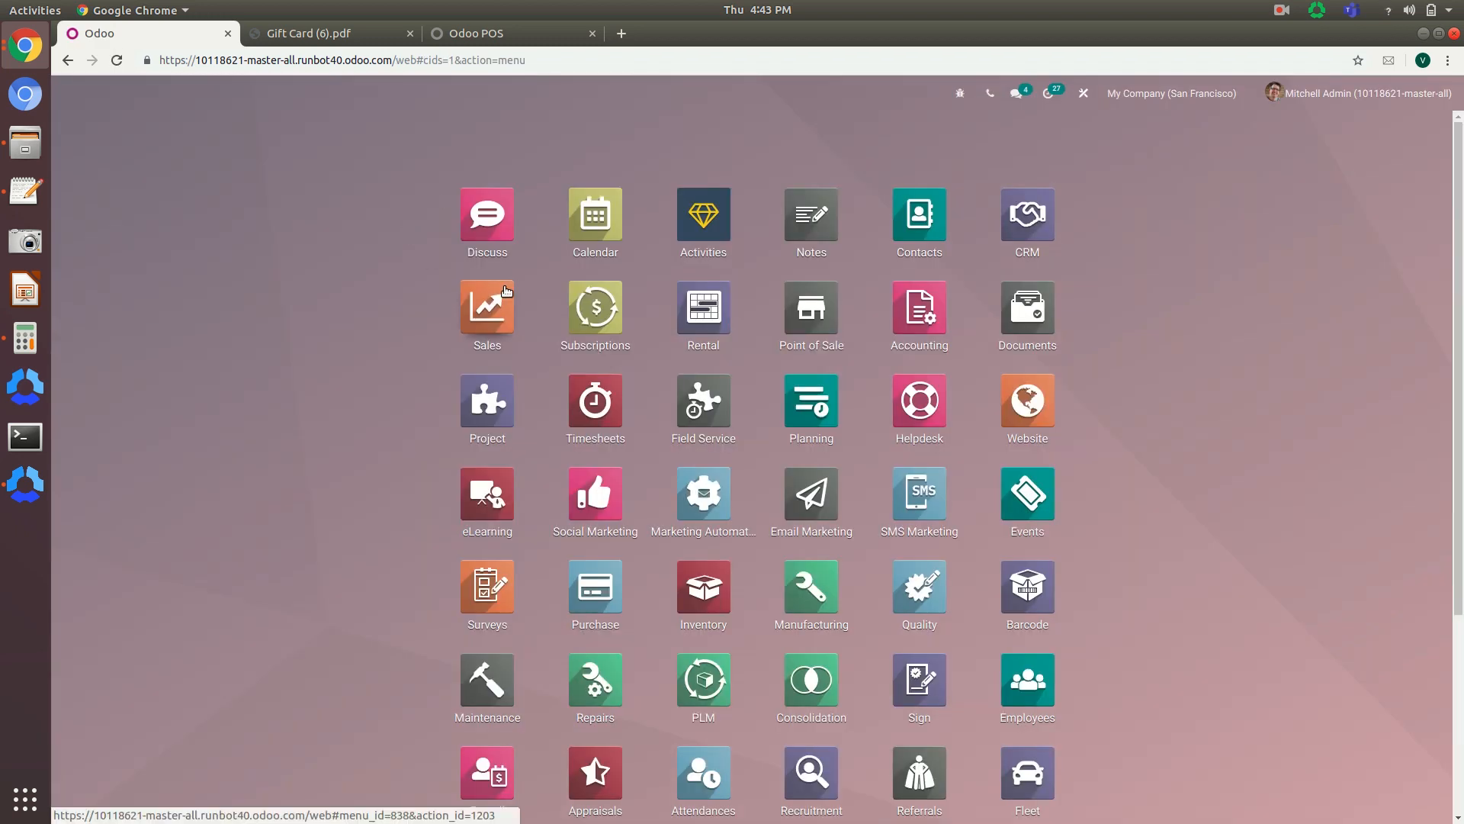
Open the CRM app and go to Configuration > Settings
click(1026, 210)
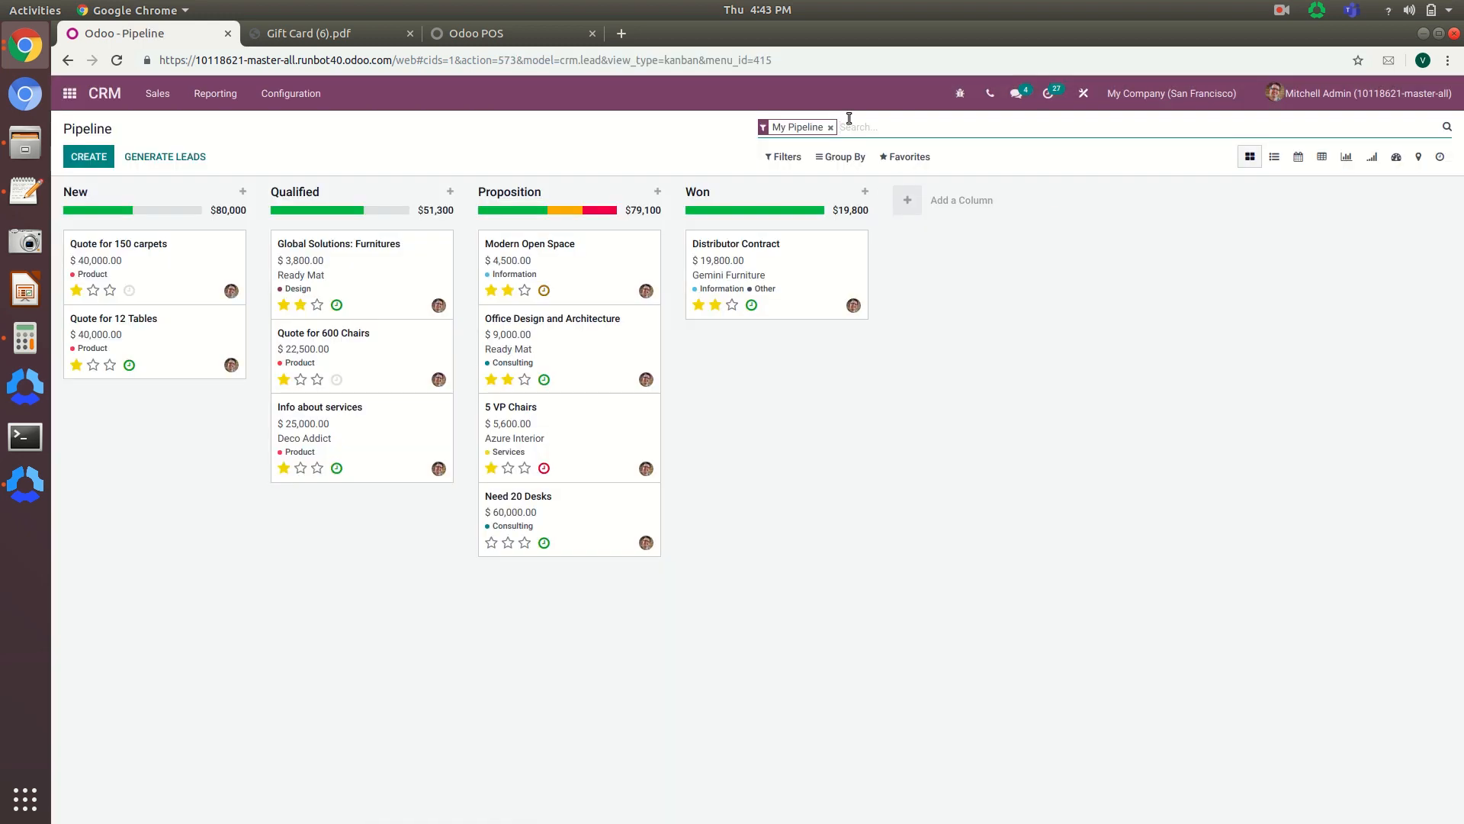
click(291, 98)
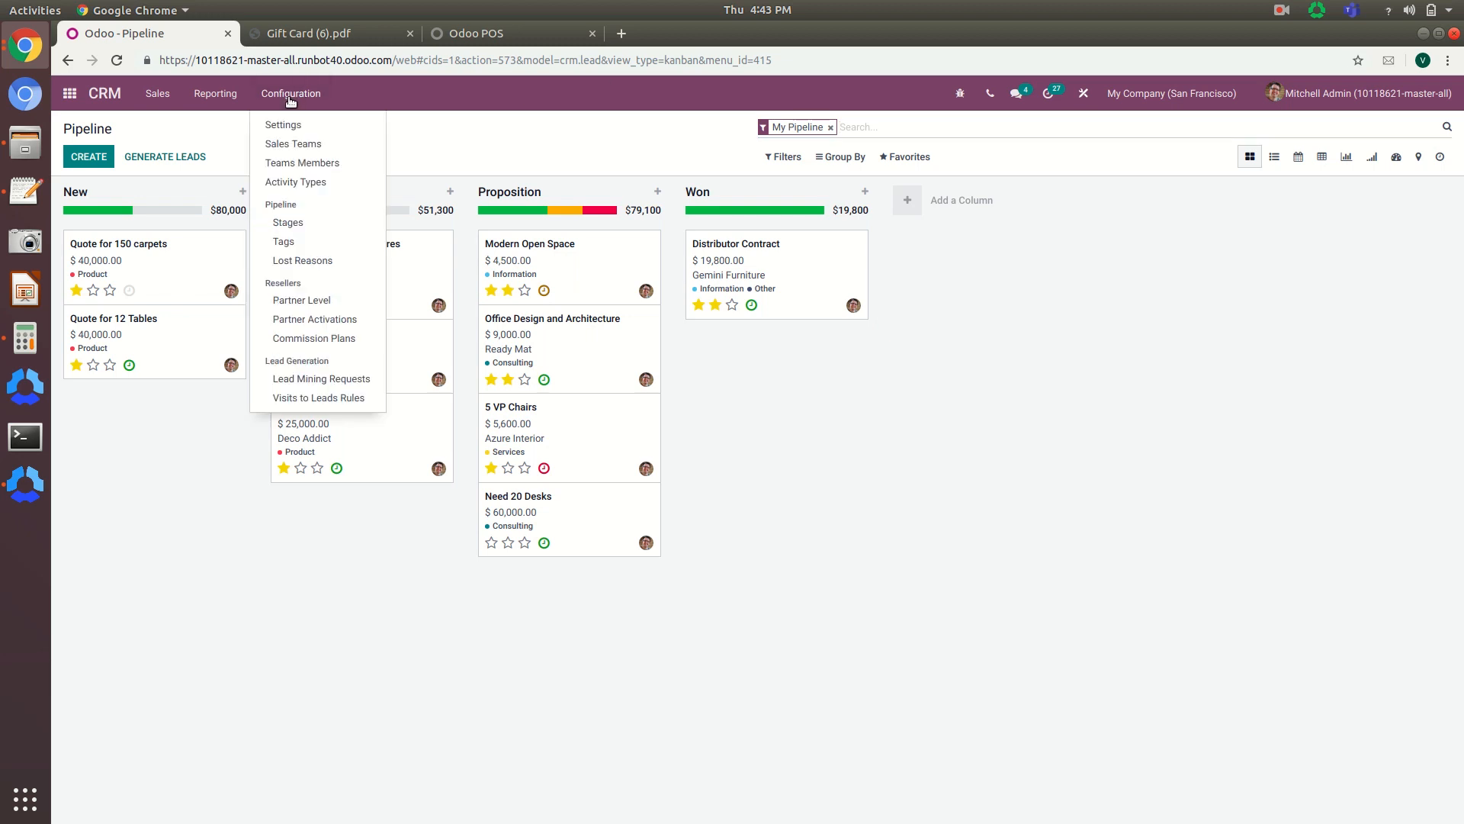
click(290, 128)
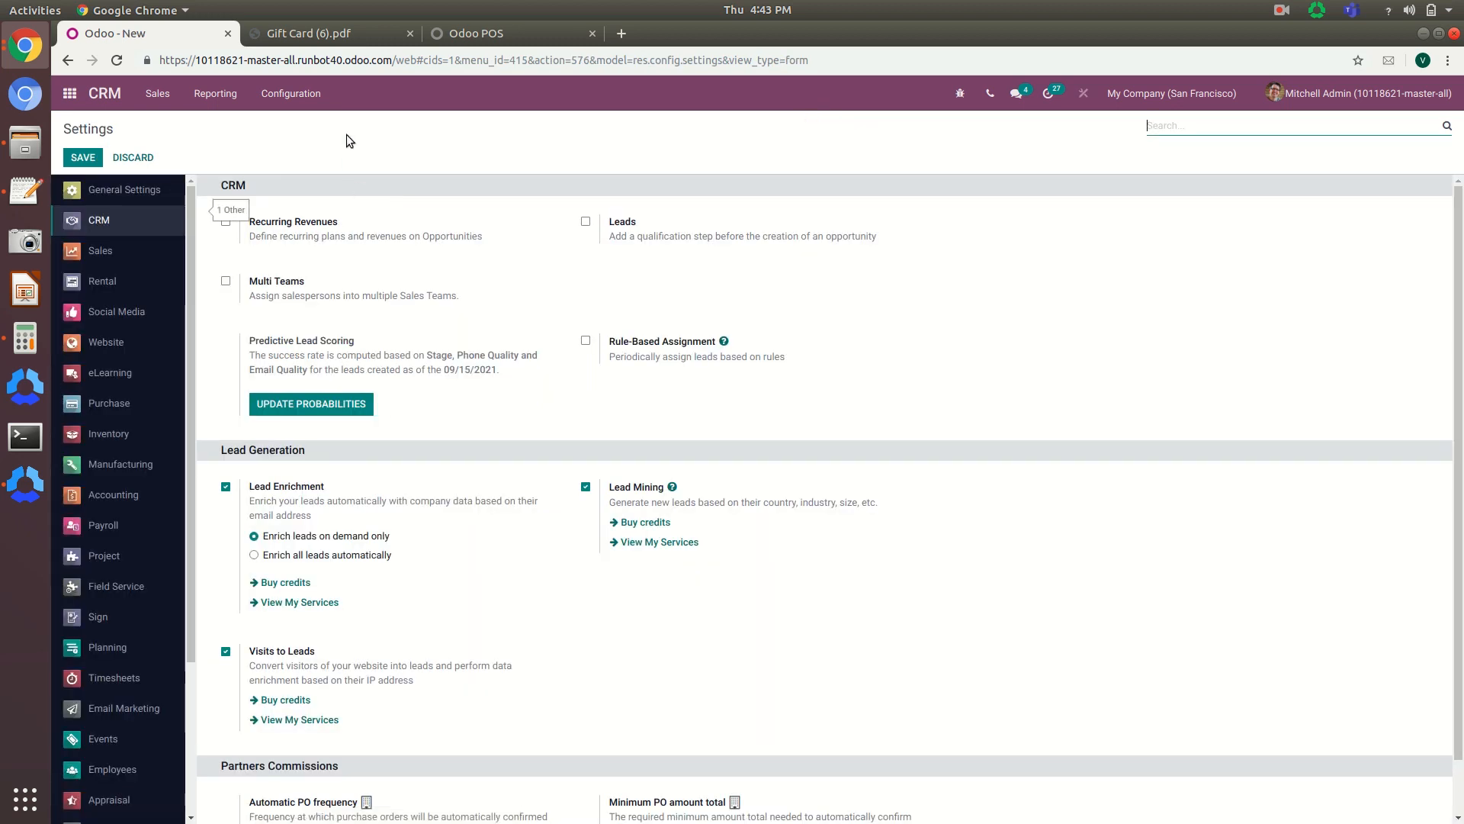
Enable the Multi Teams option in the CRM settings and save them
click(226, 282)
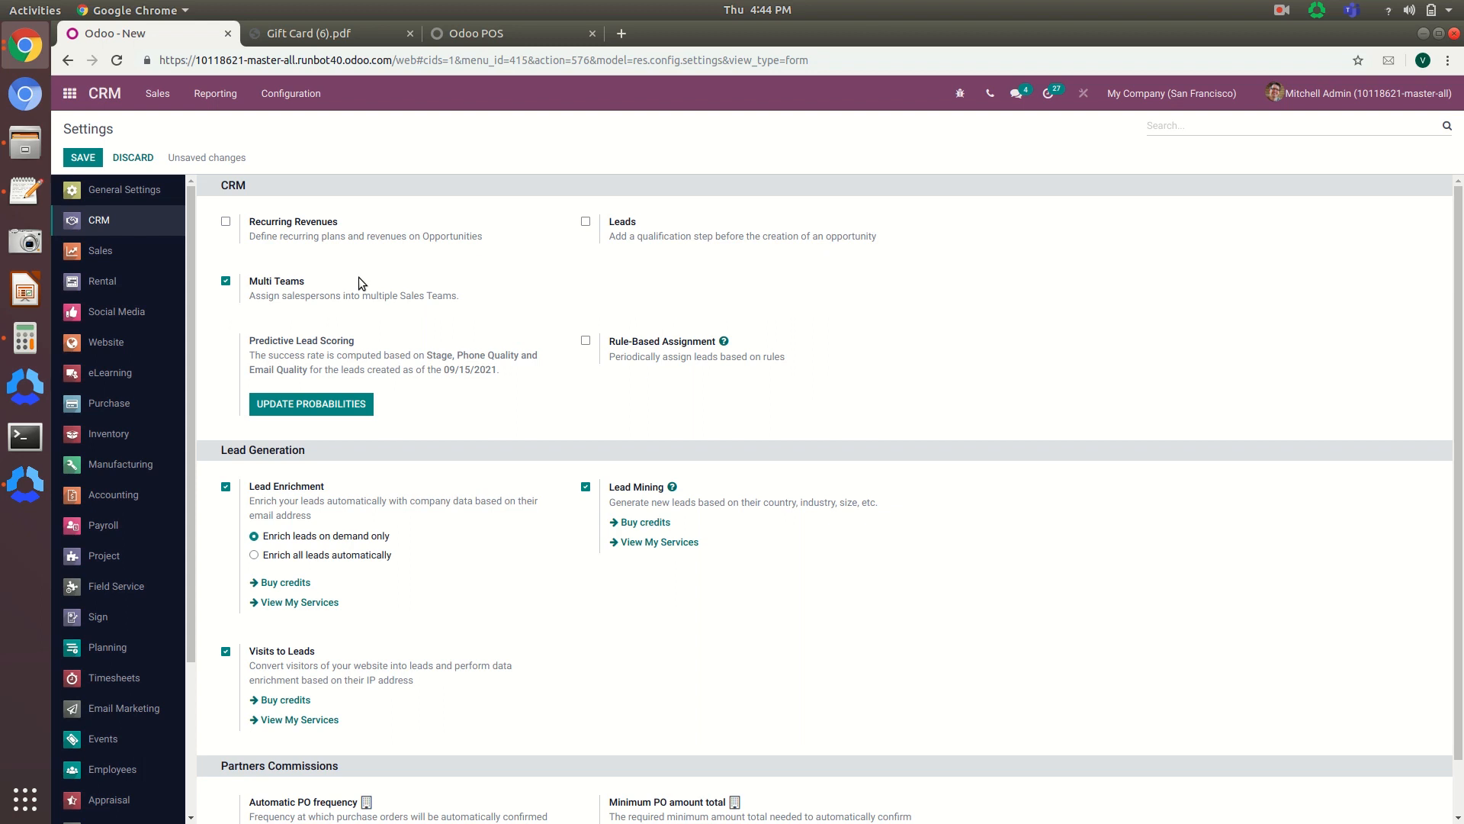
click(83, 157)
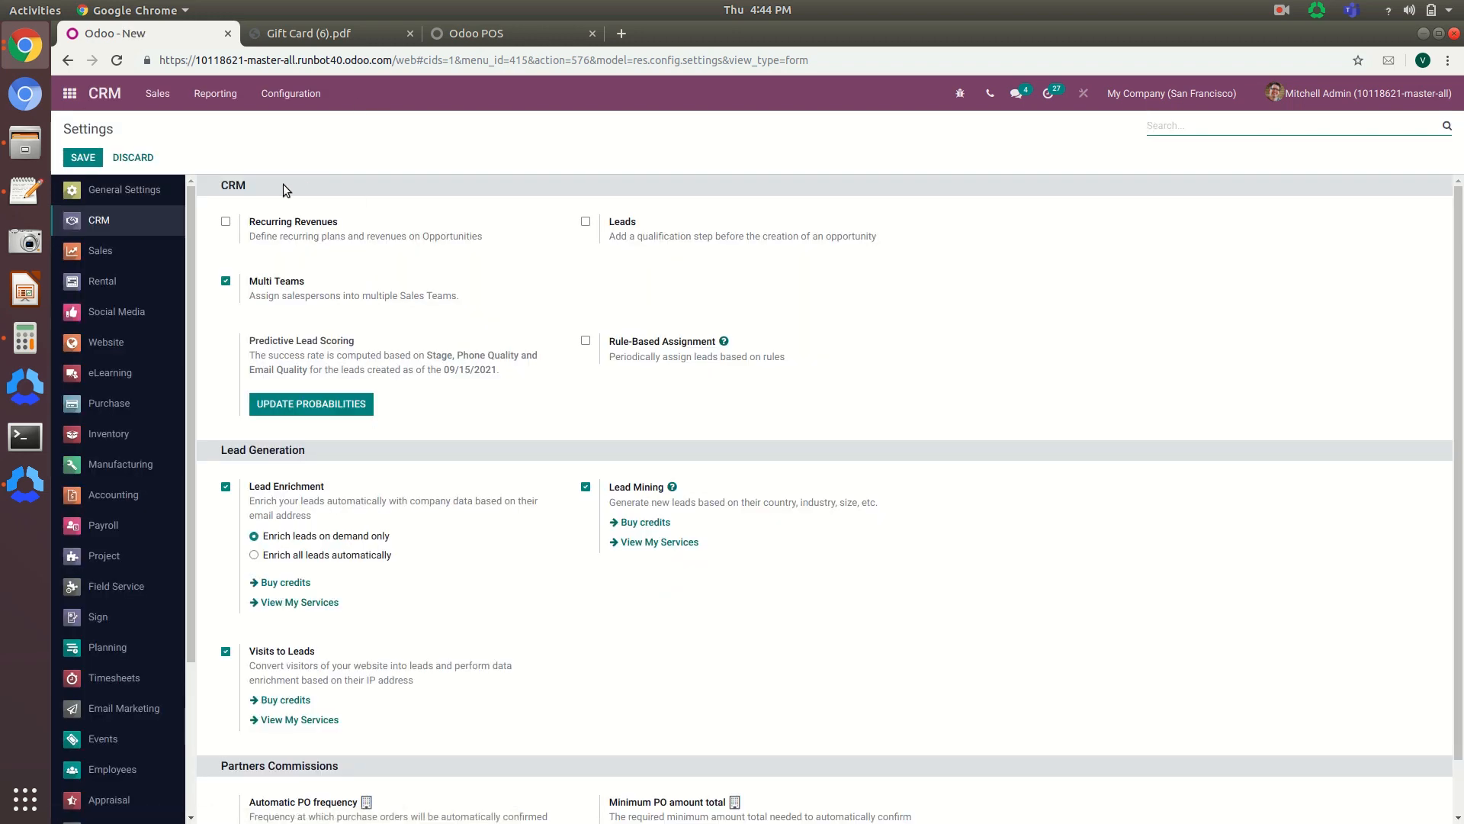
Open the sales teams list, view the Sales team, then move to the Website team
click(293, 95)
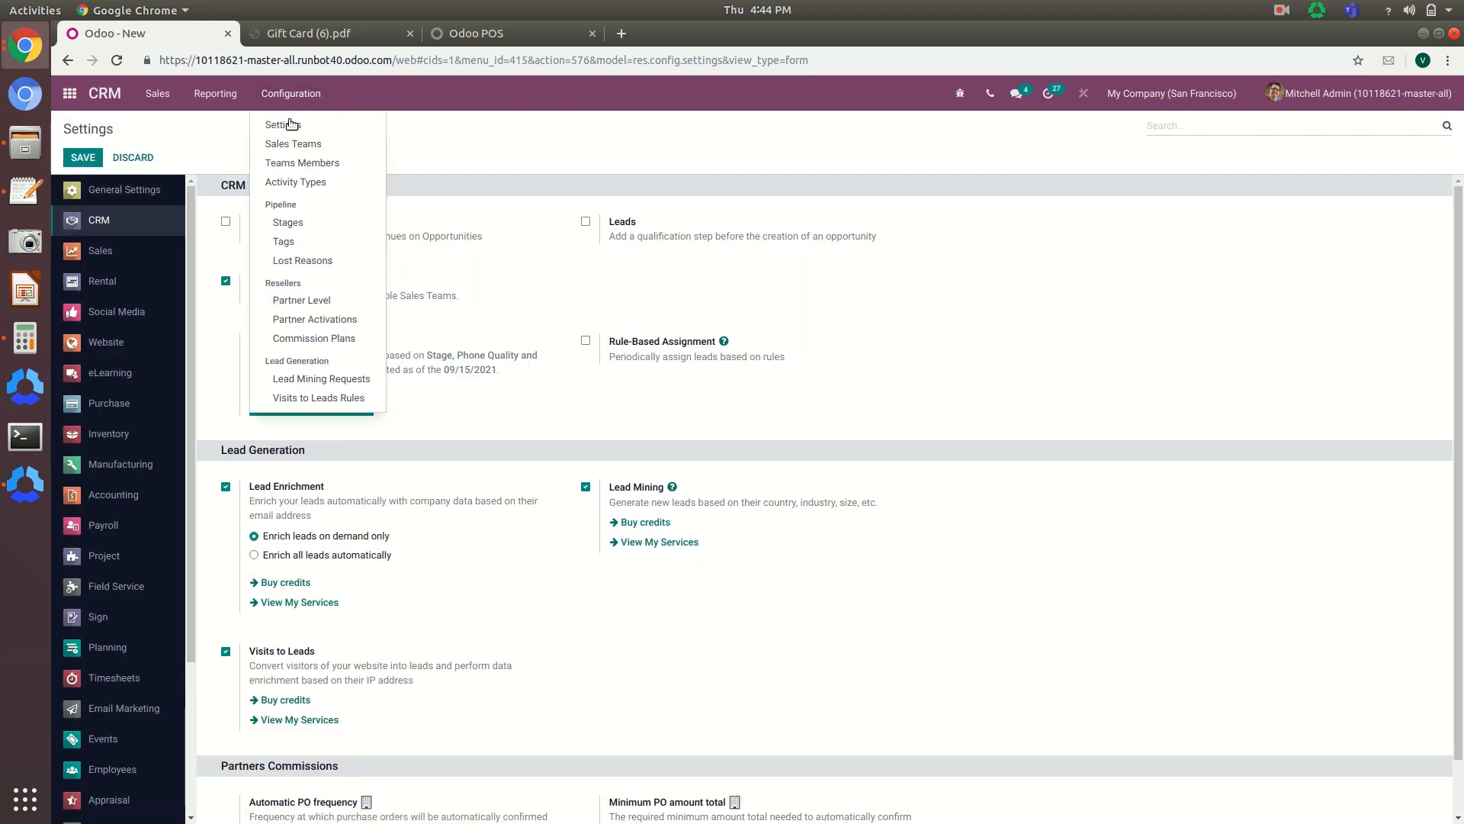
click(383, 146)
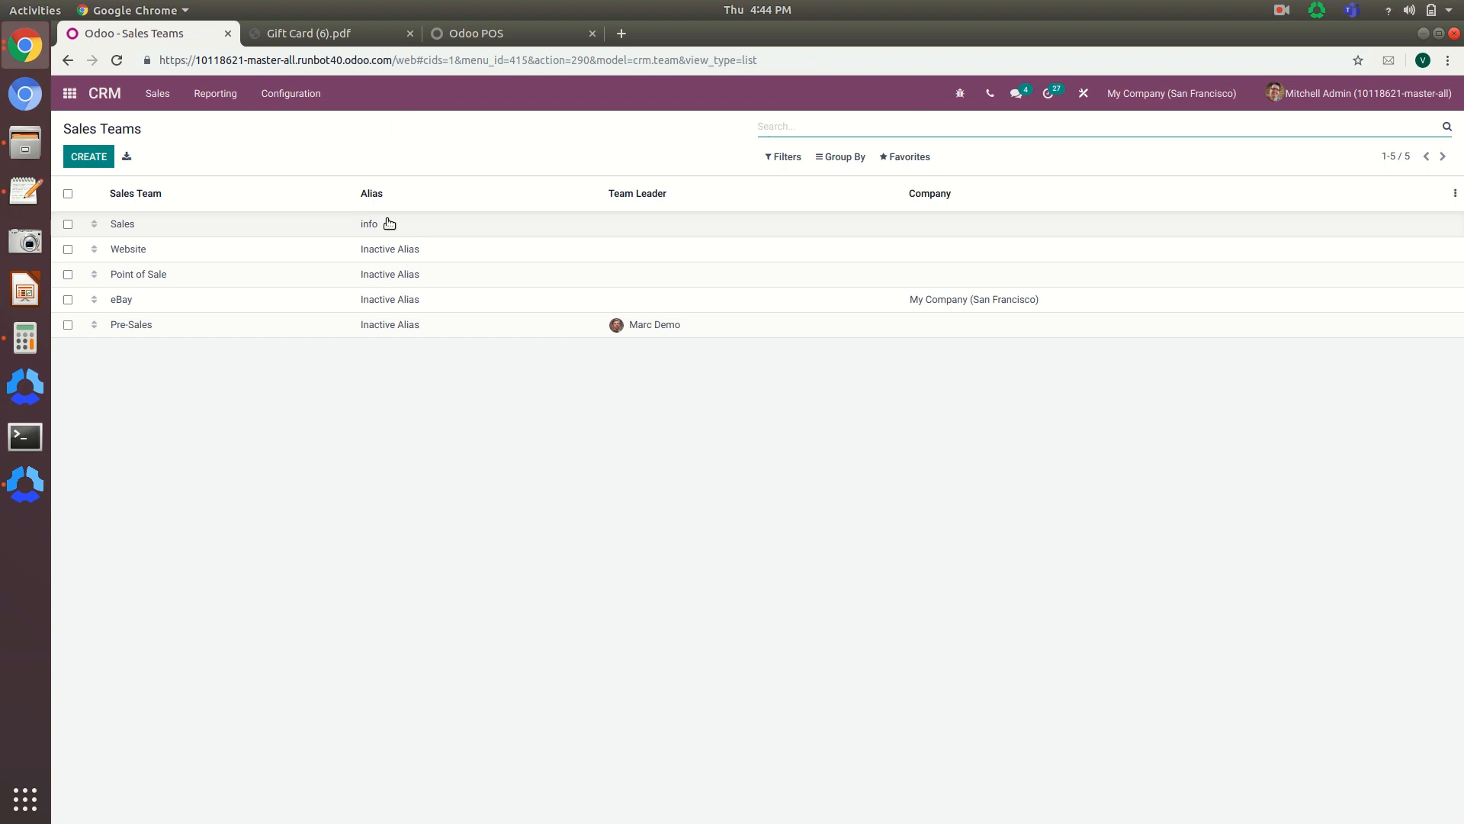
click(388, 222)
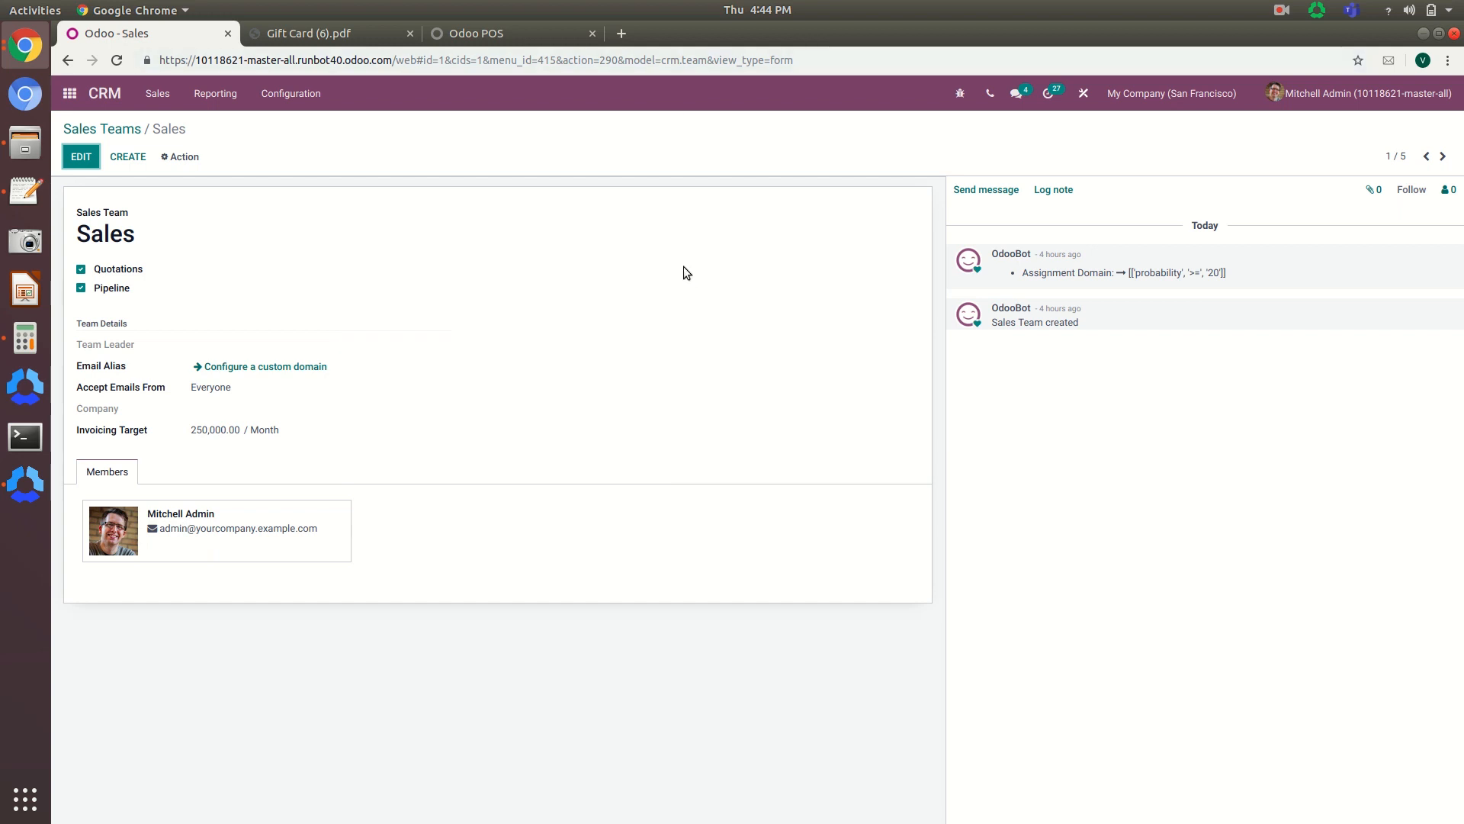
click(1443, 158)
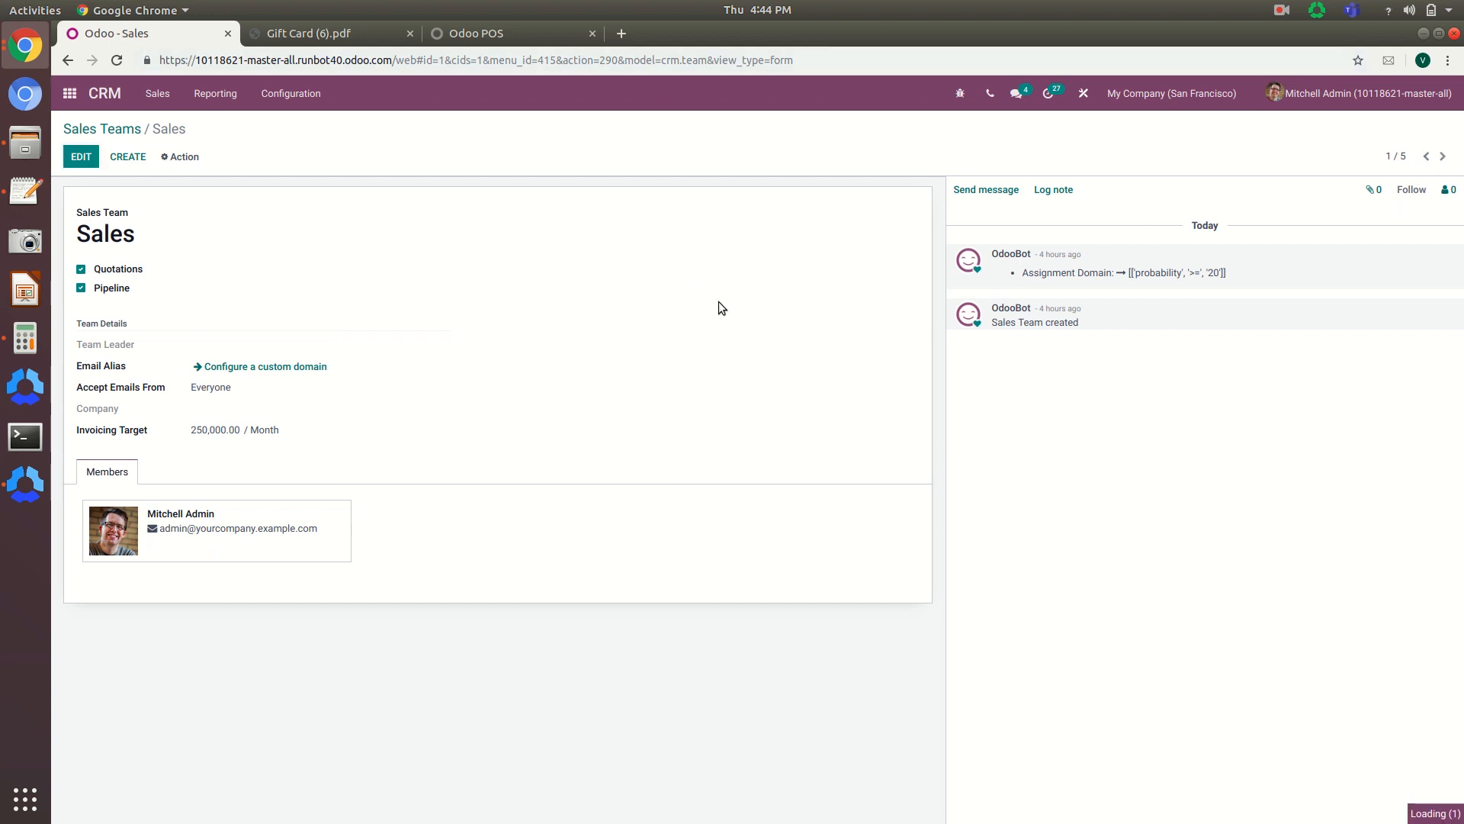
Add the administrator user as a Website team member and save the team
click(82, 158)
click(99, 469)
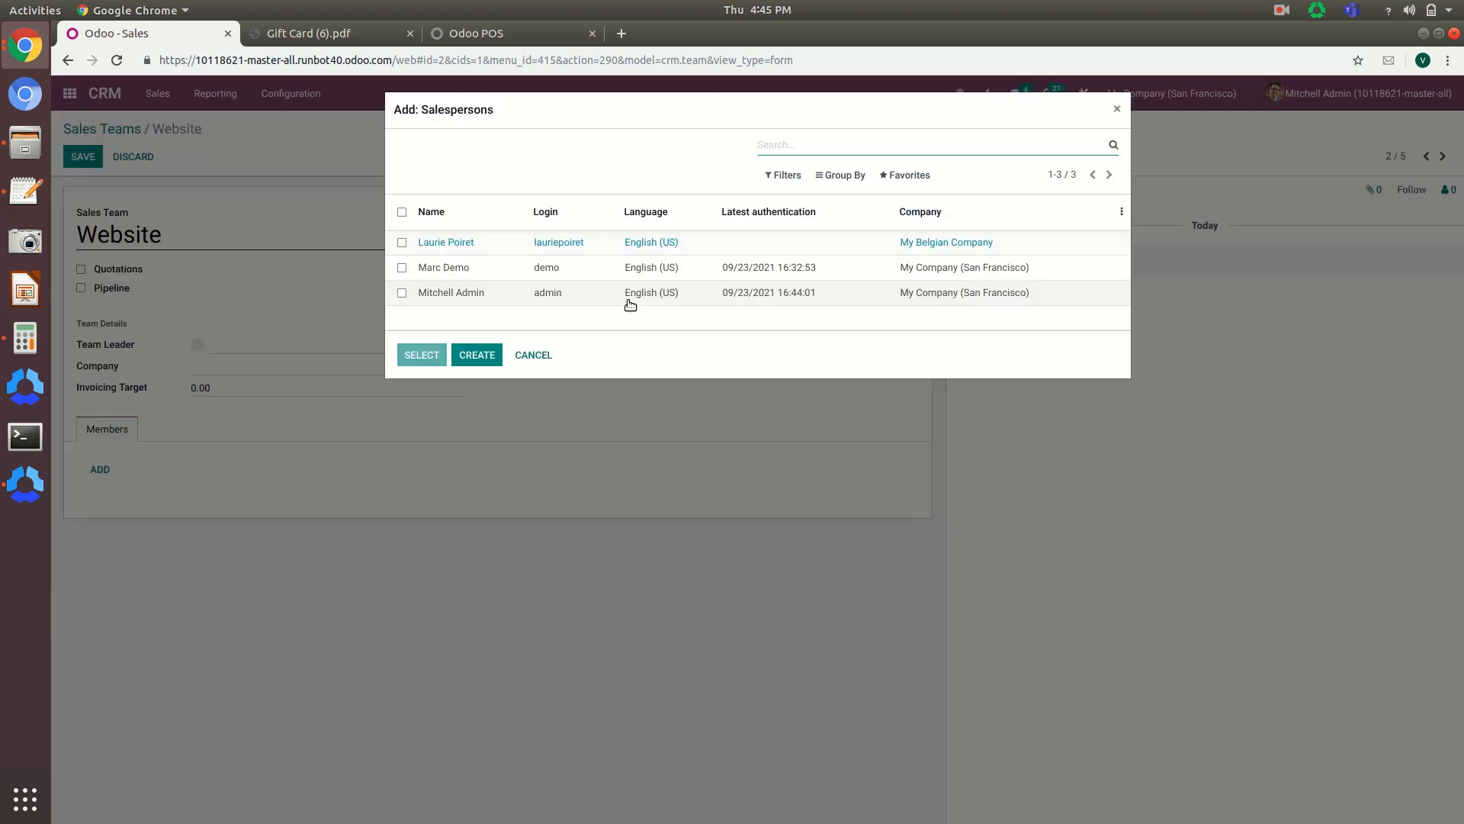
click(505, 293)
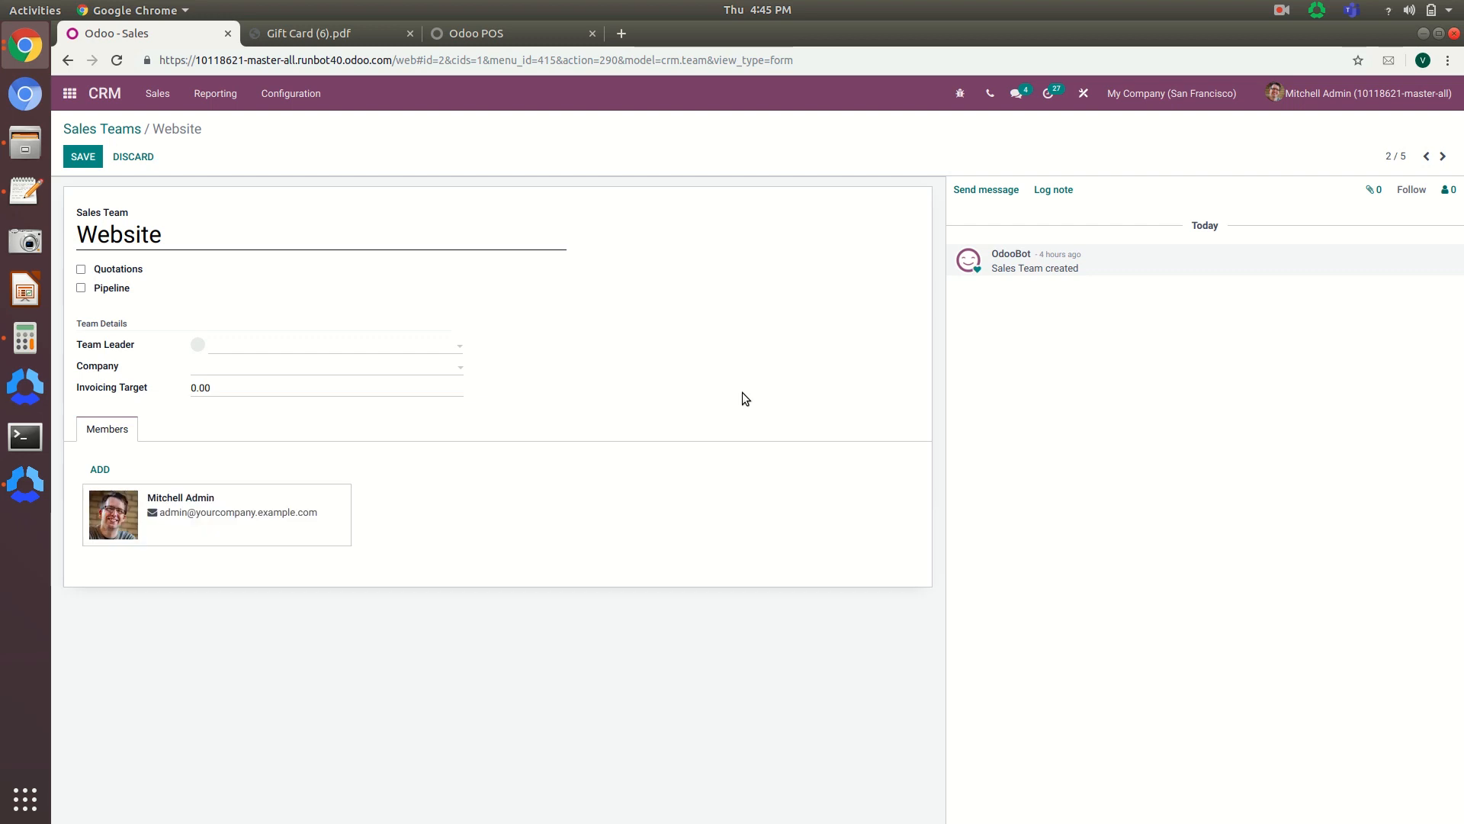
click(83, 156)
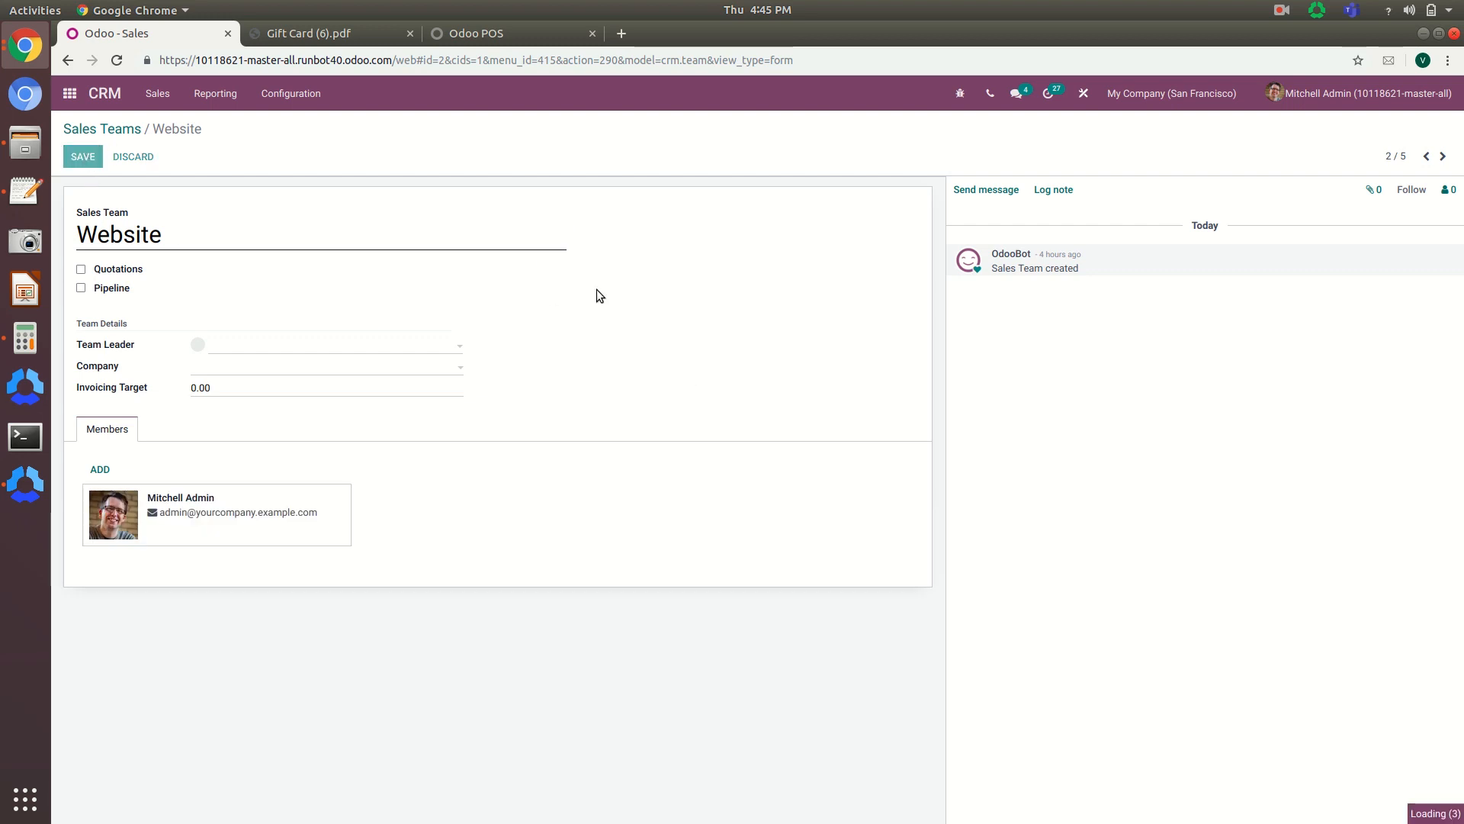
Page back to the Sales team record, then return to the Website team
click(1426, 155)
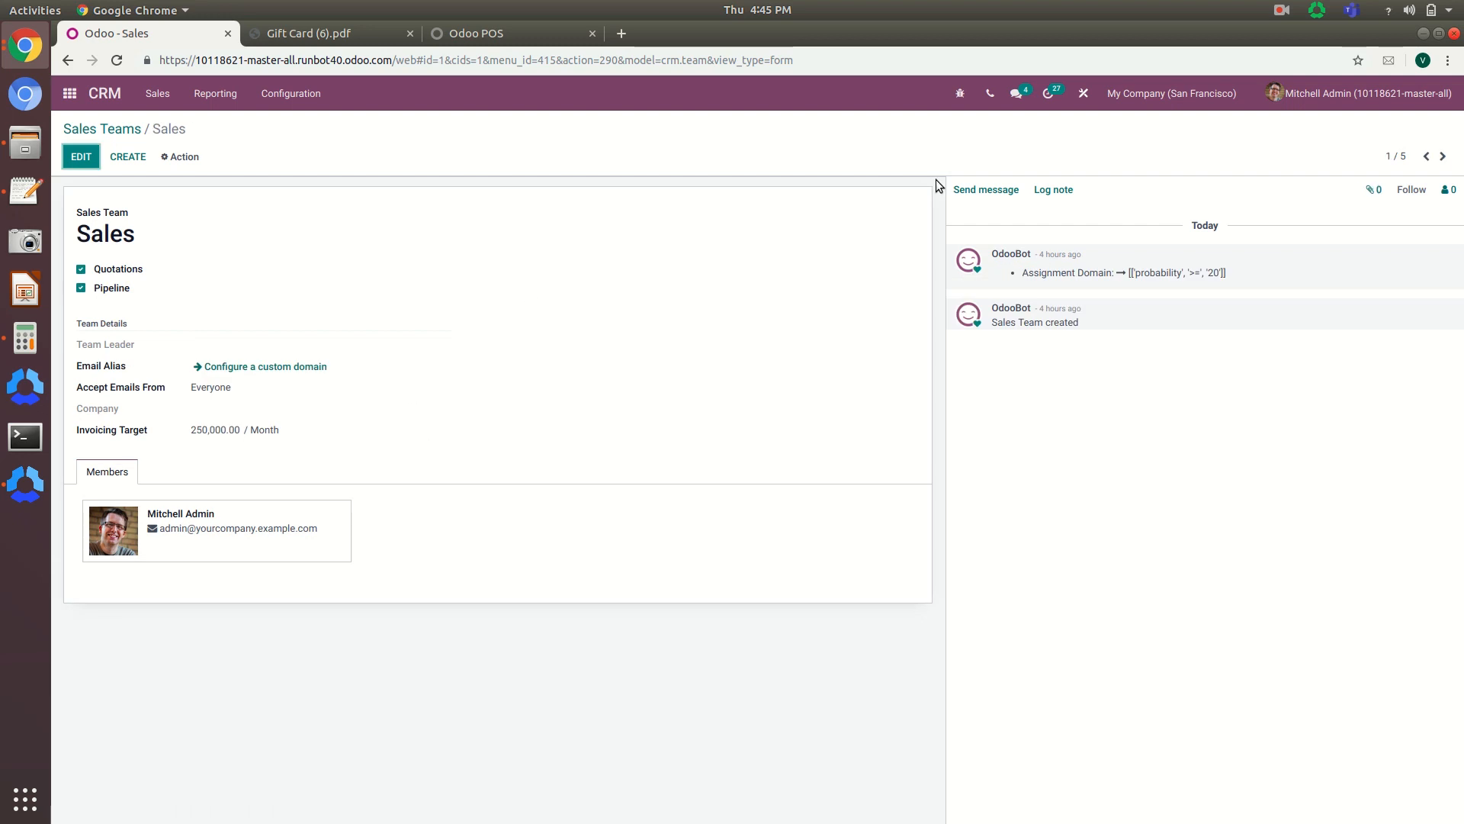
click(1442, 157)
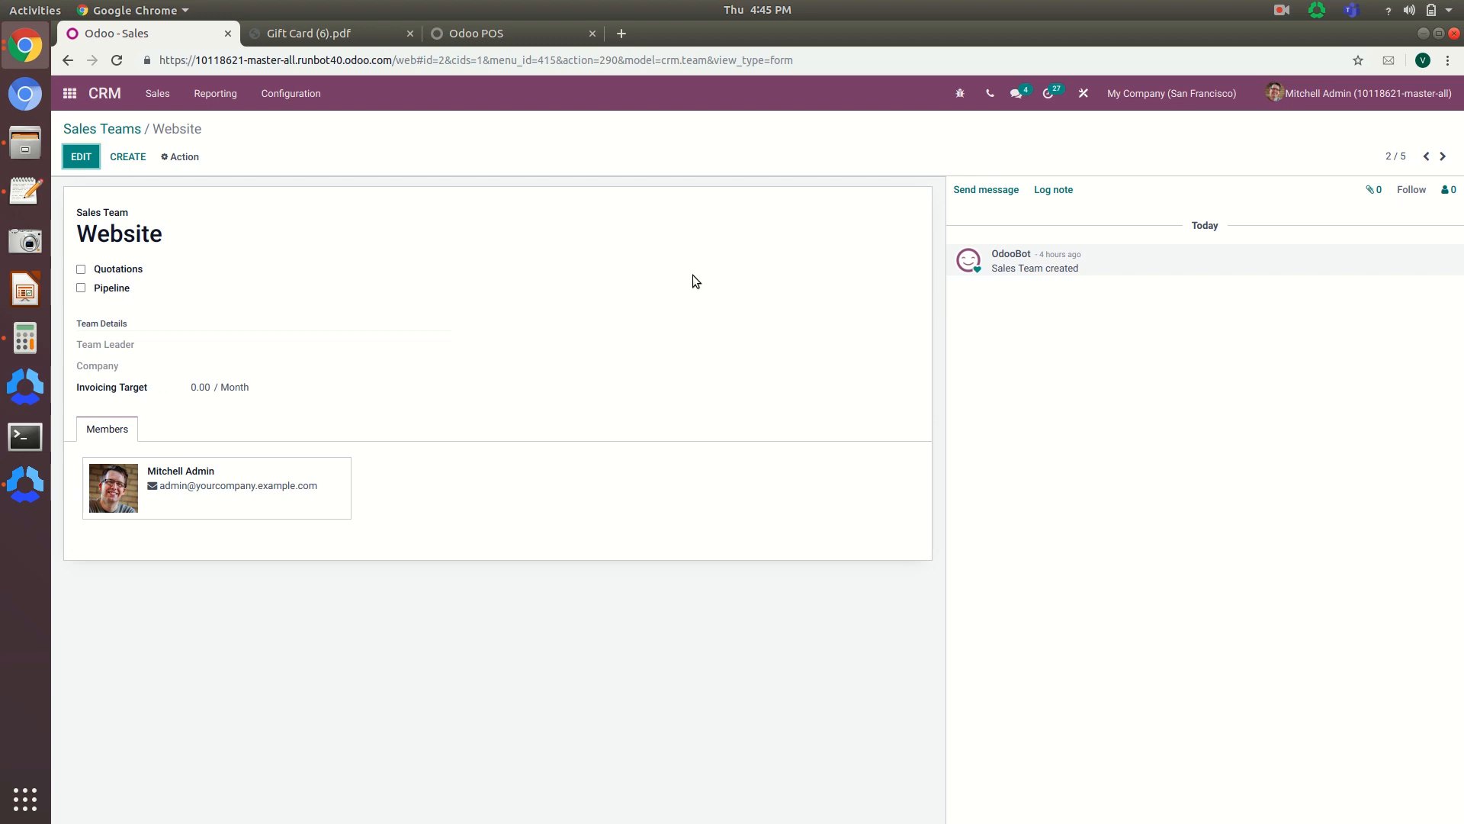
click(301, 95)
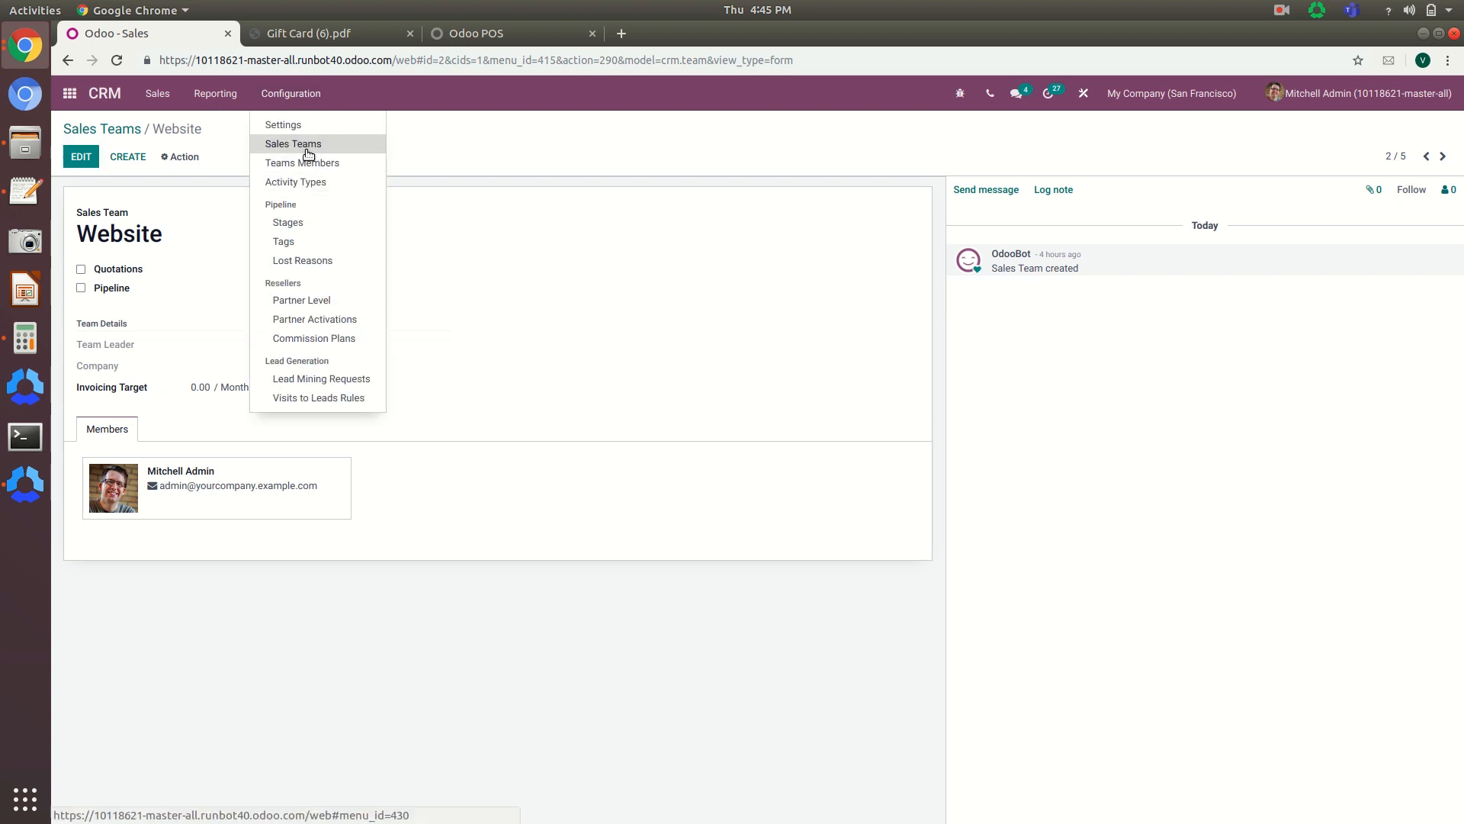
Enable Rule-Based Assignment running Manually in CRM settings, then try leaving for the apps menu
click(285, 124)
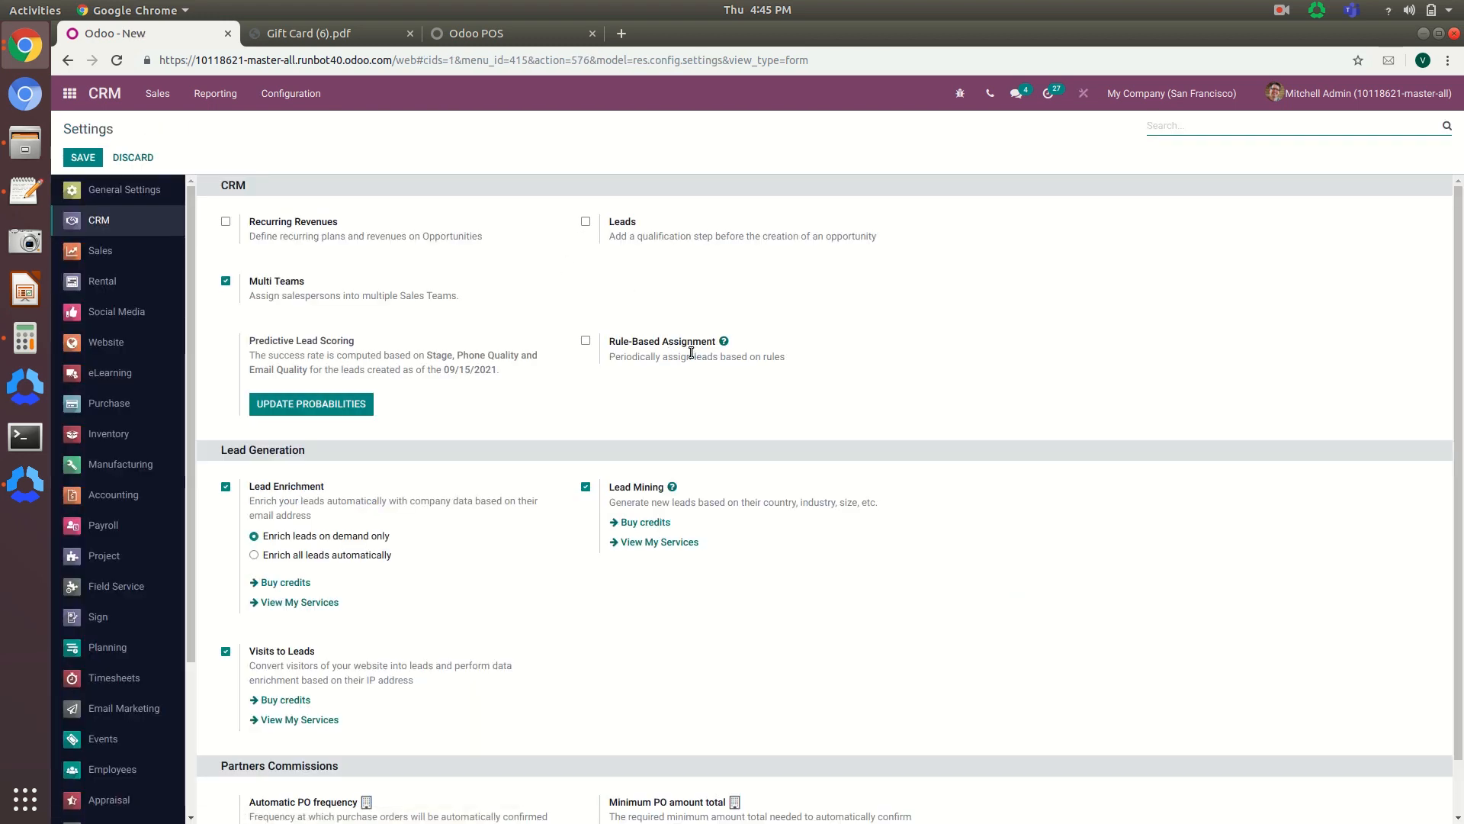
click(586, 340)
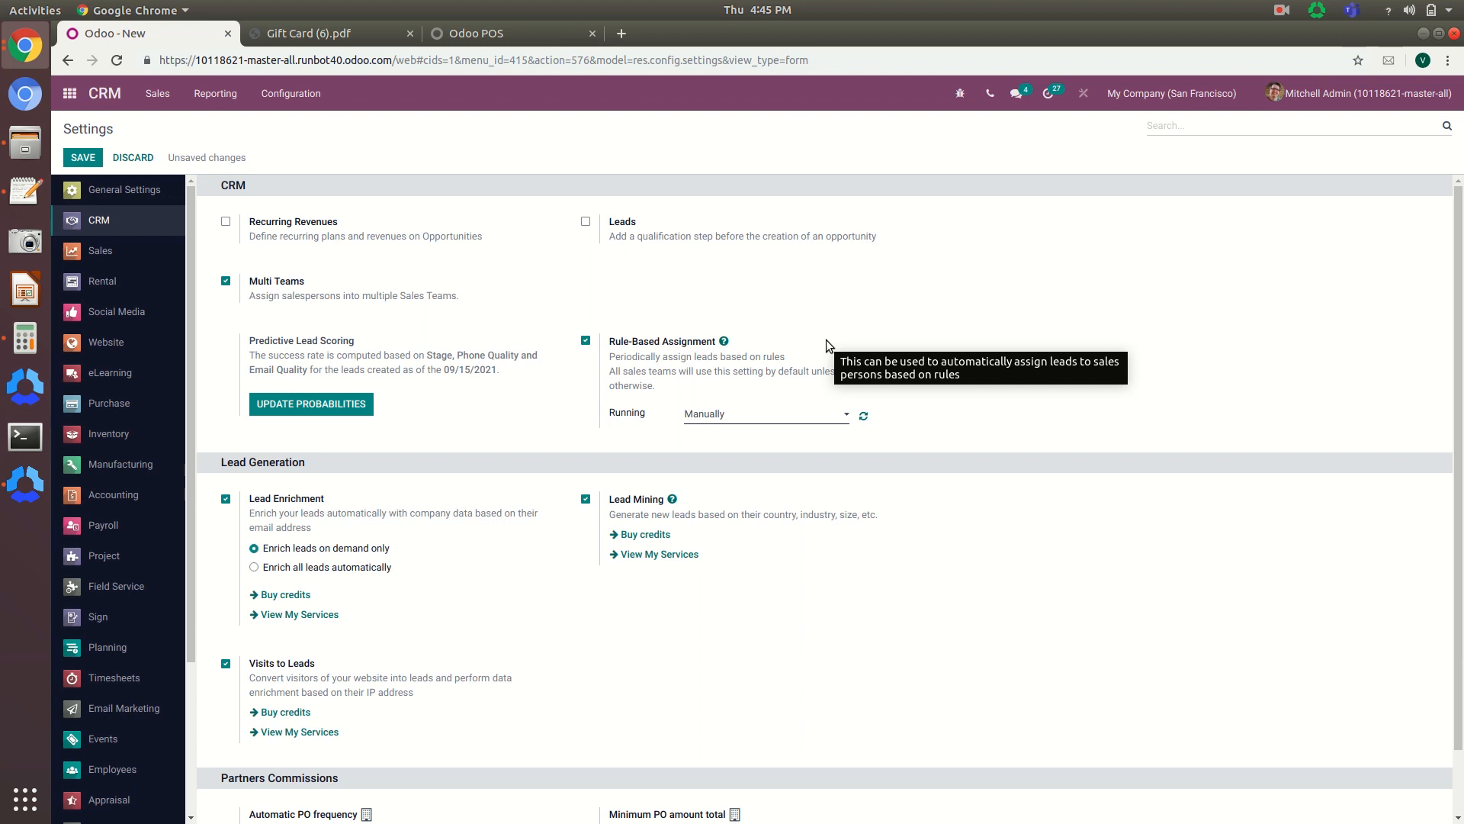
click(773, 414)
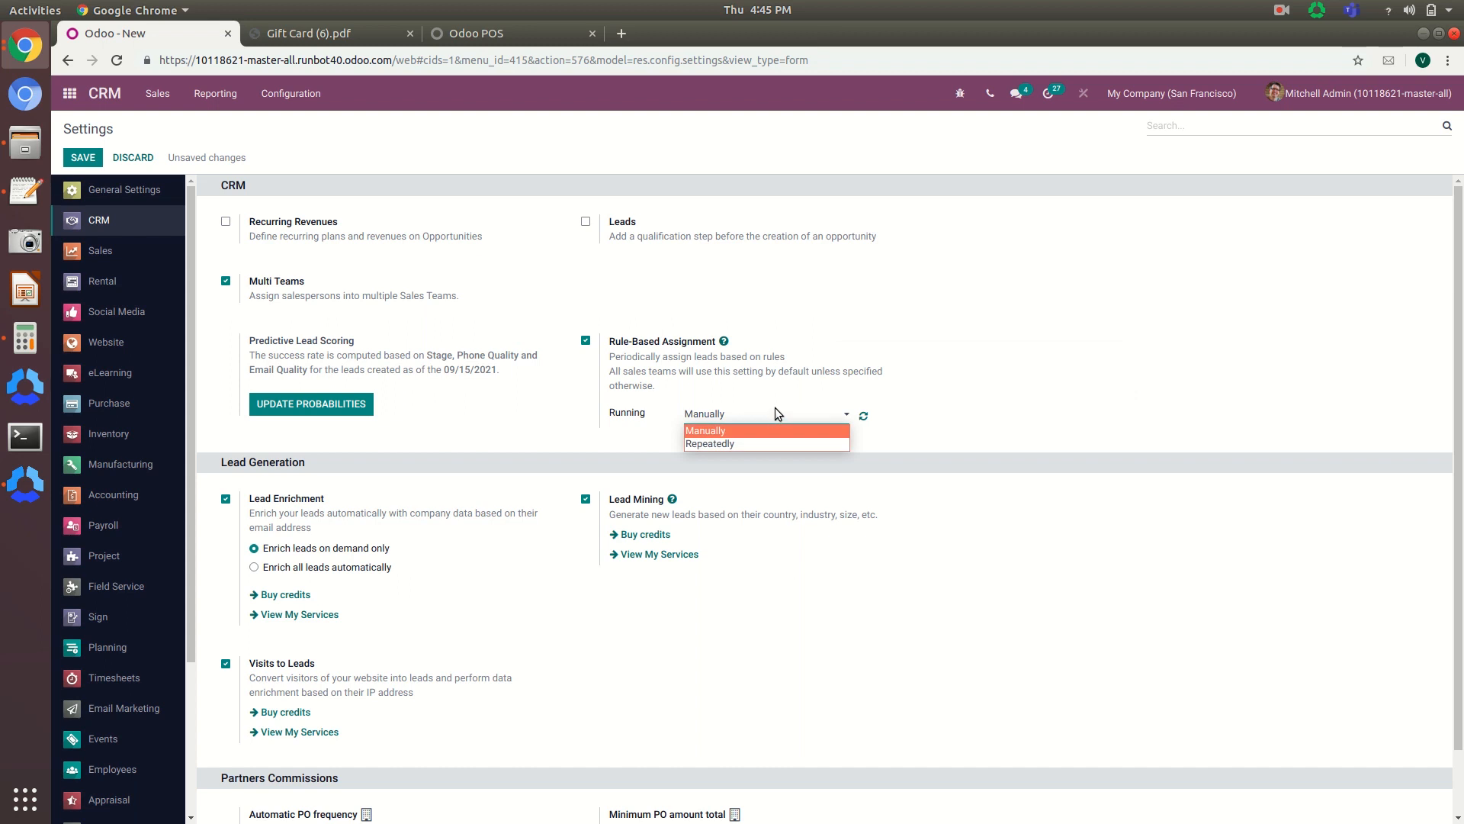
click(491, 413)
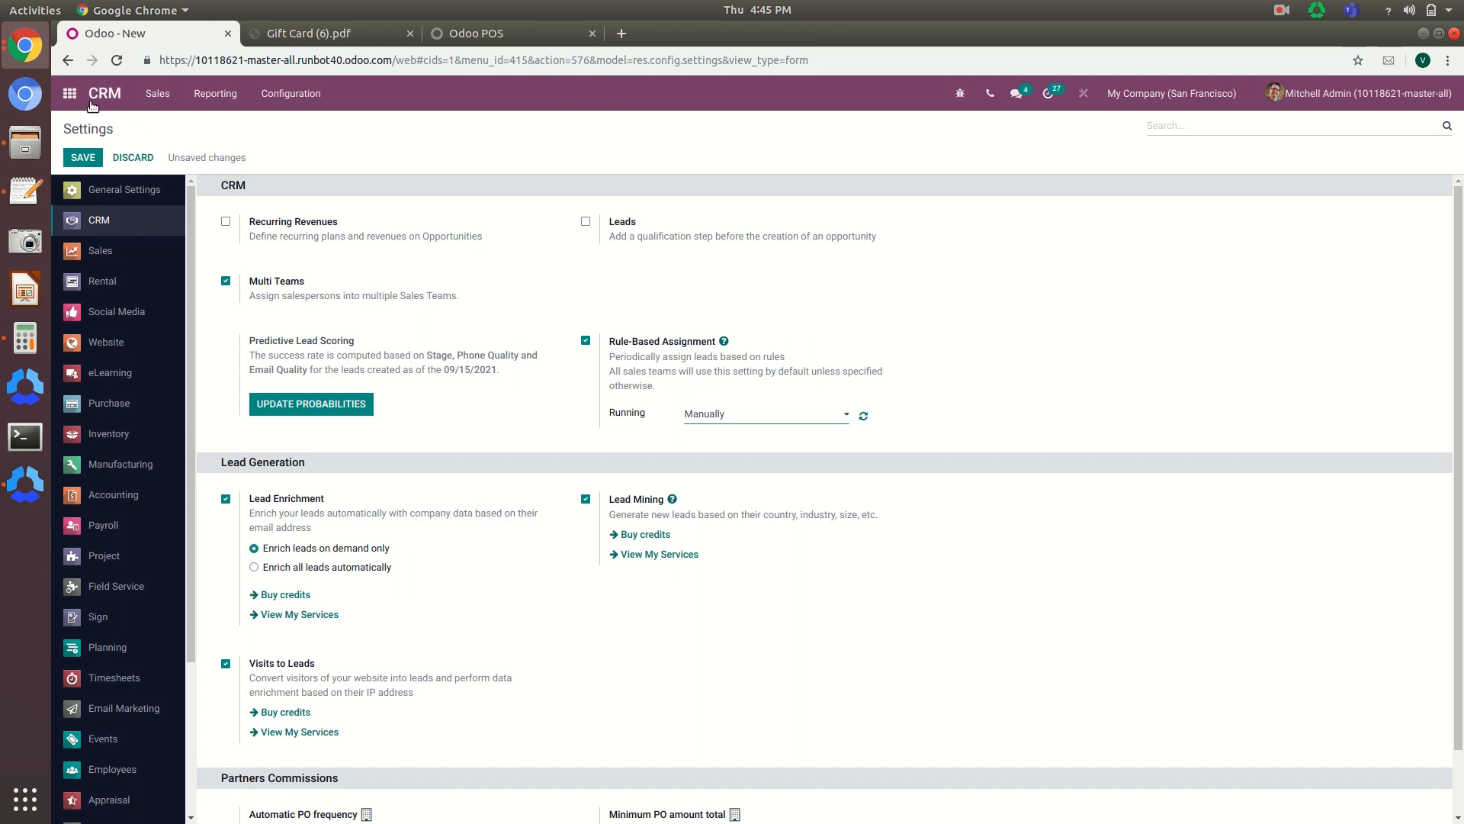
click(70, 95)
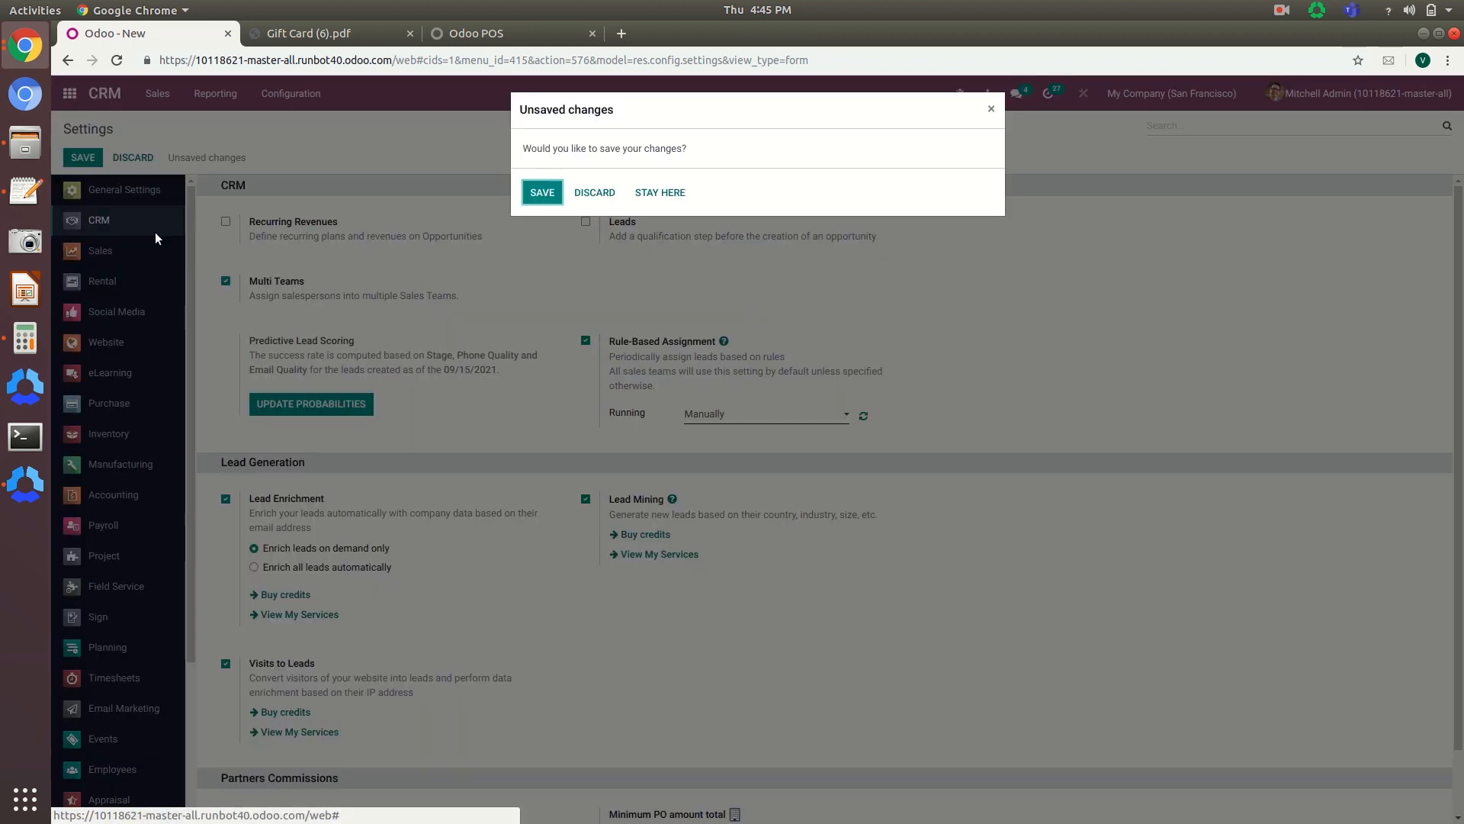
Discard the unsaved CRM change and open the Settings app from the home menu
click(602, 195)
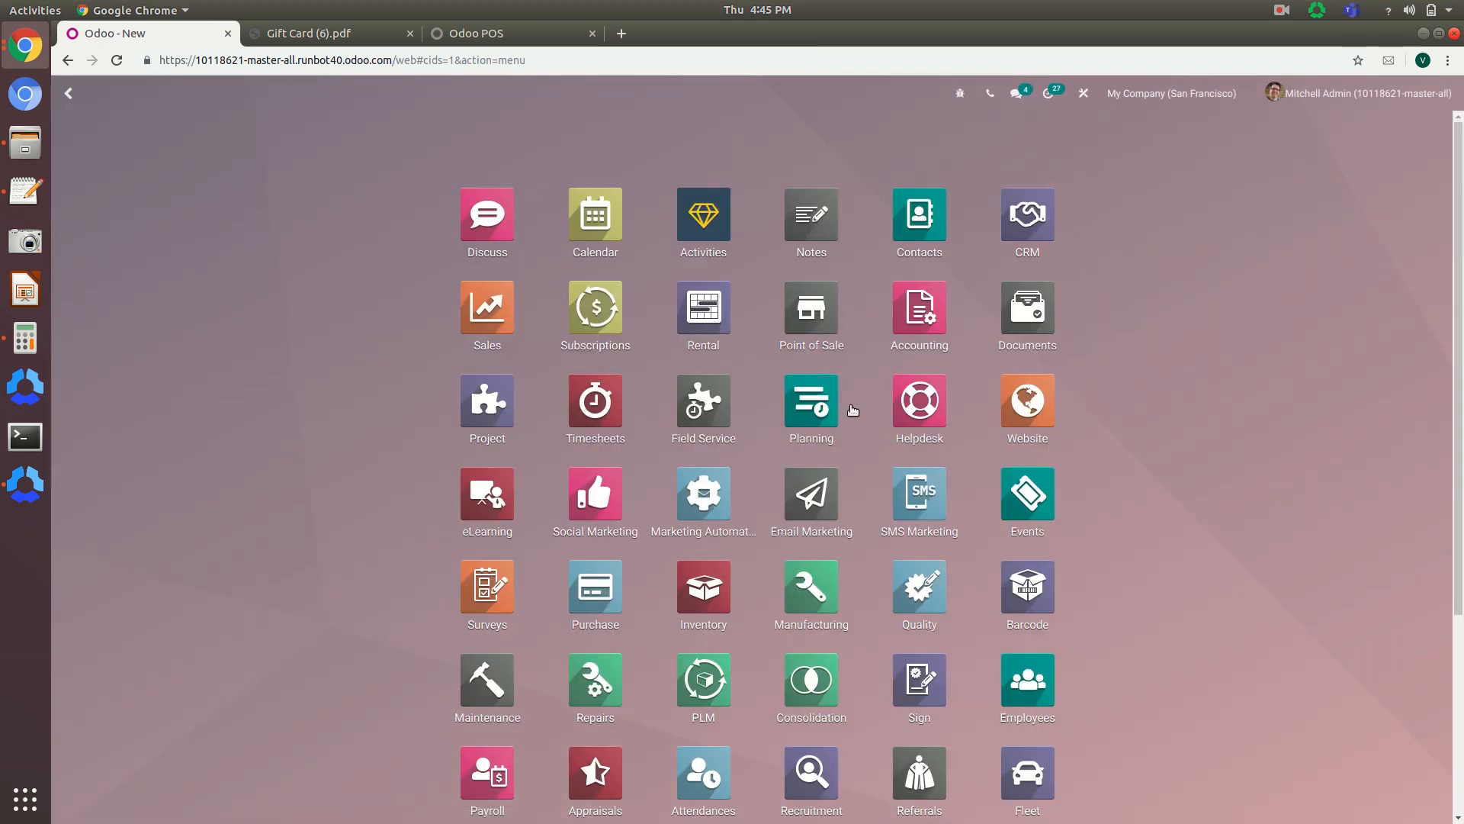
scroll(855, 412, down, 4)
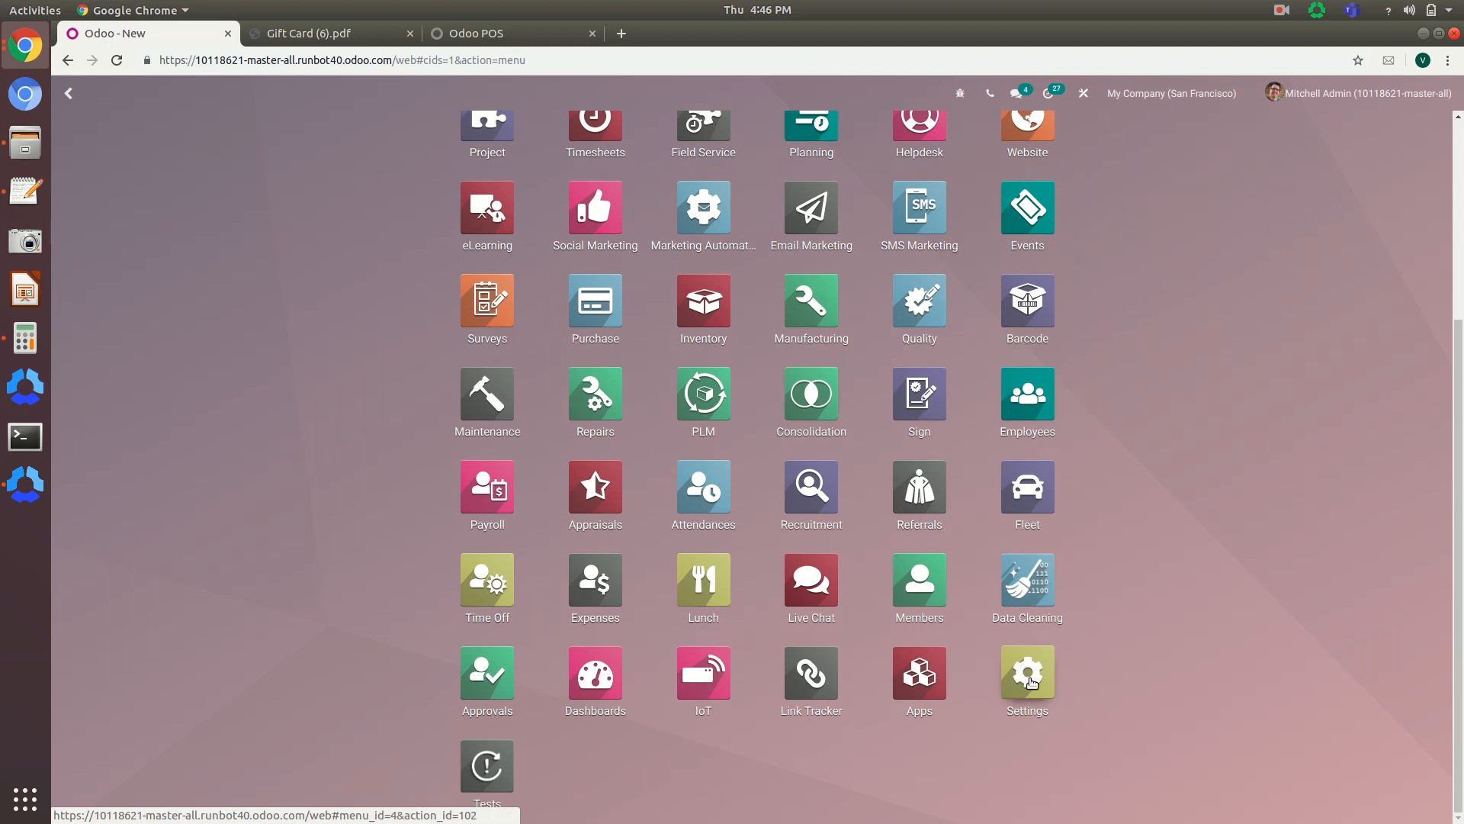
click(1027, 680)
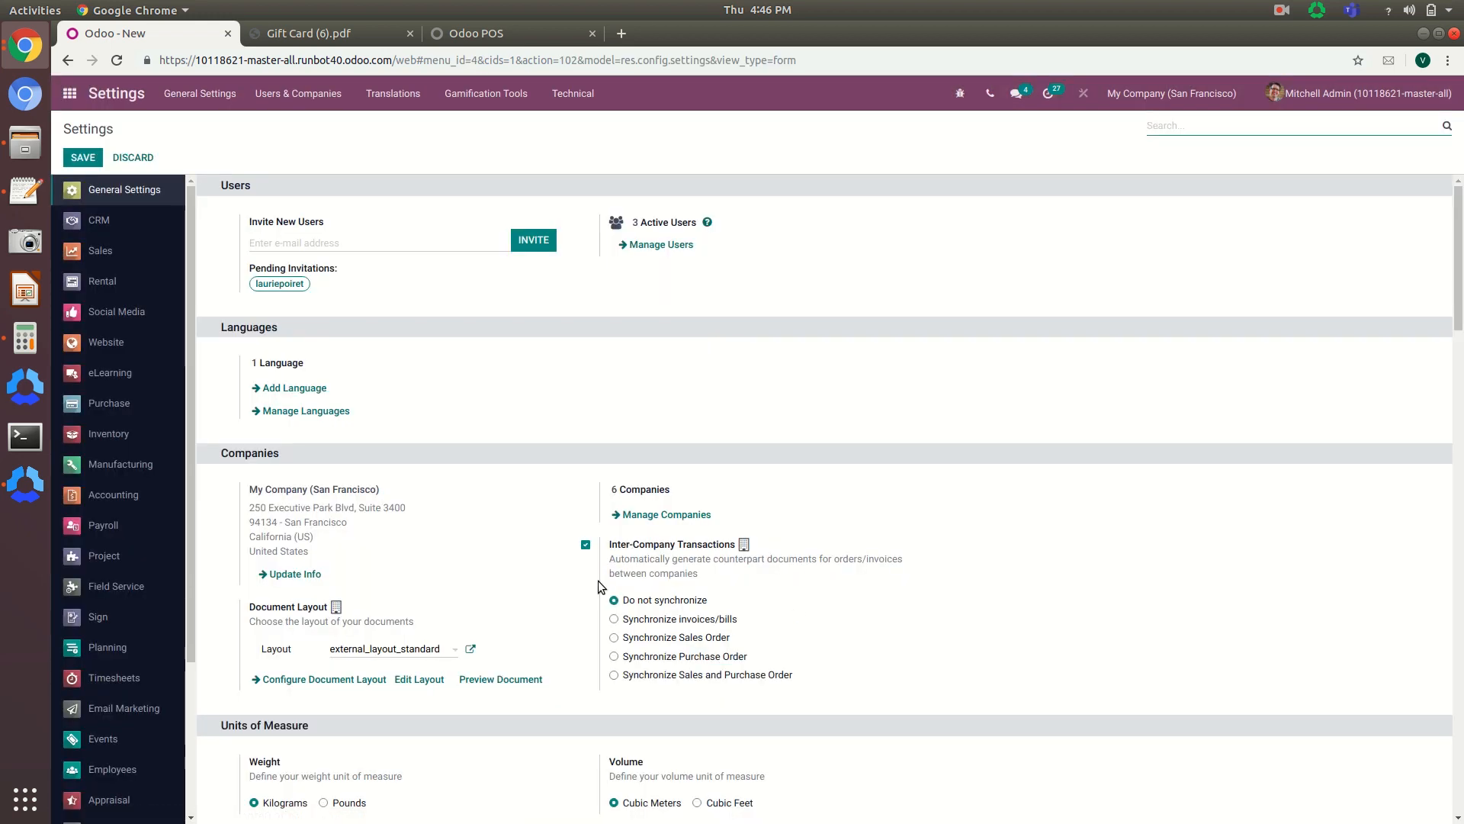
Scroll through General Settings, then open the Website app's eCommerce Dashboard
scroll(597, 580, down, 7)
scroll(597, 579, down, 10)
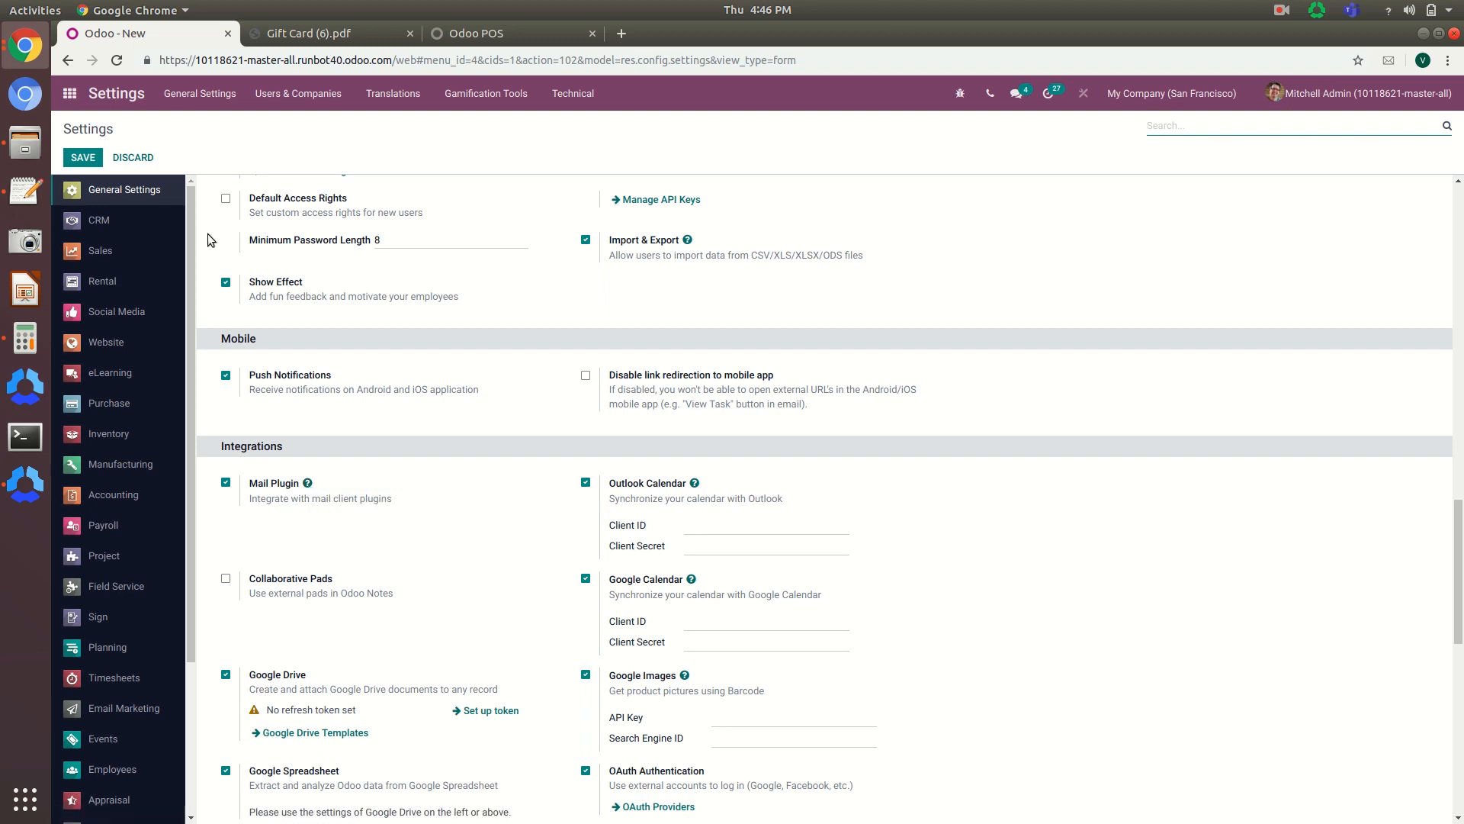
click(69, 94)
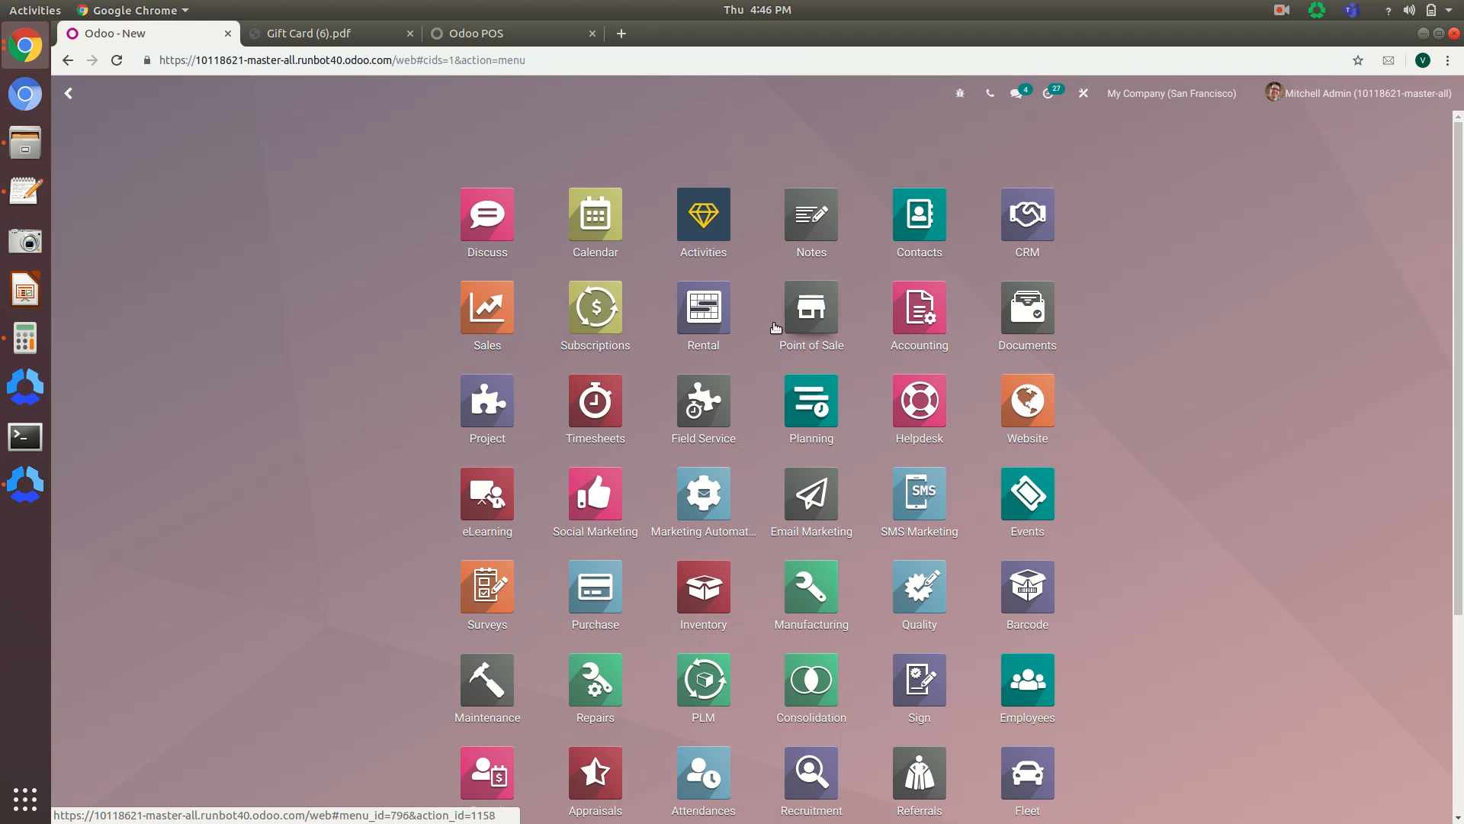
click(1035, 414)
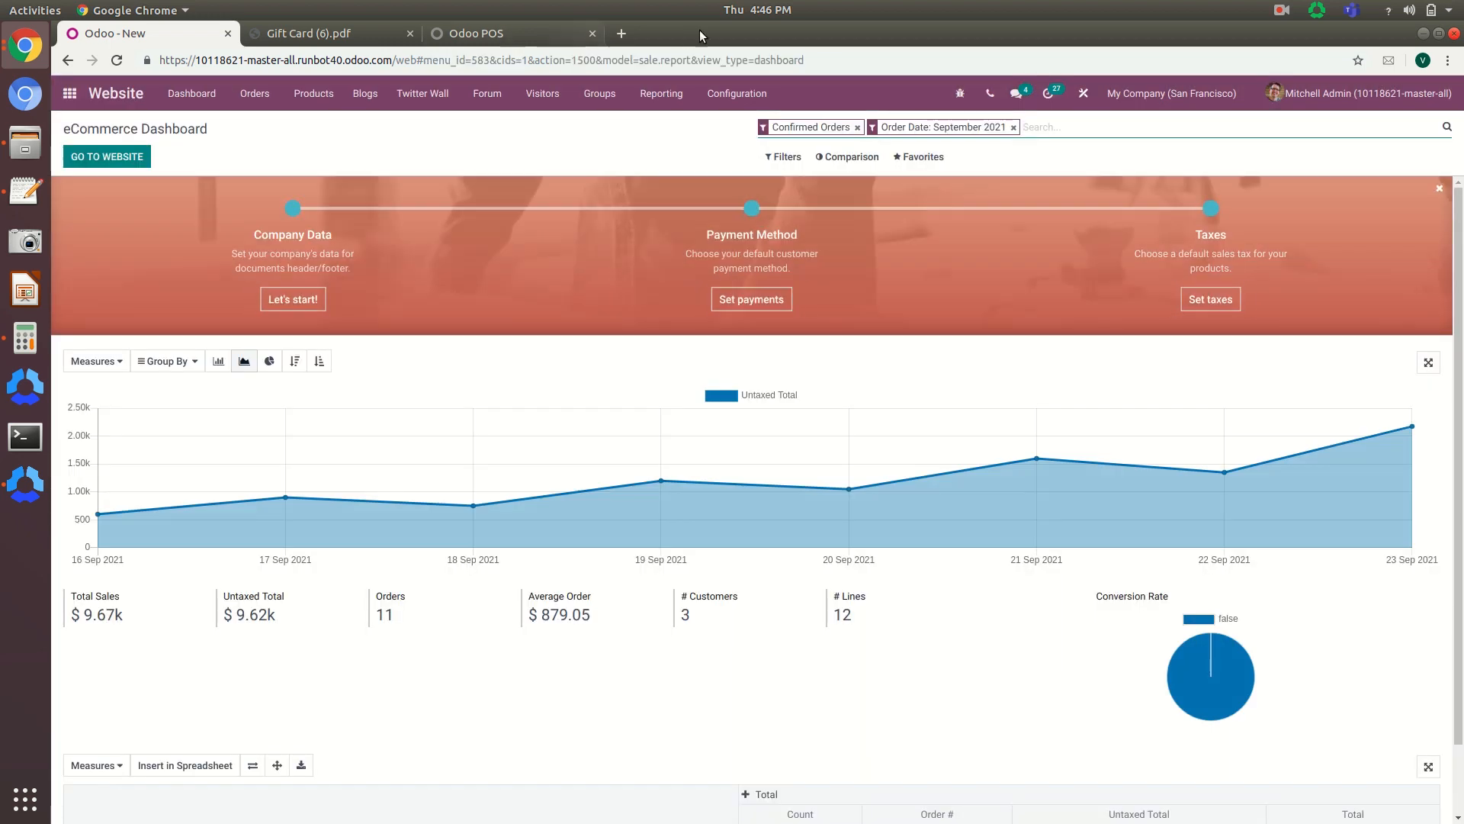
Open Website Configuration > Settings and scroll through its title, language and product options
click(733, 95)
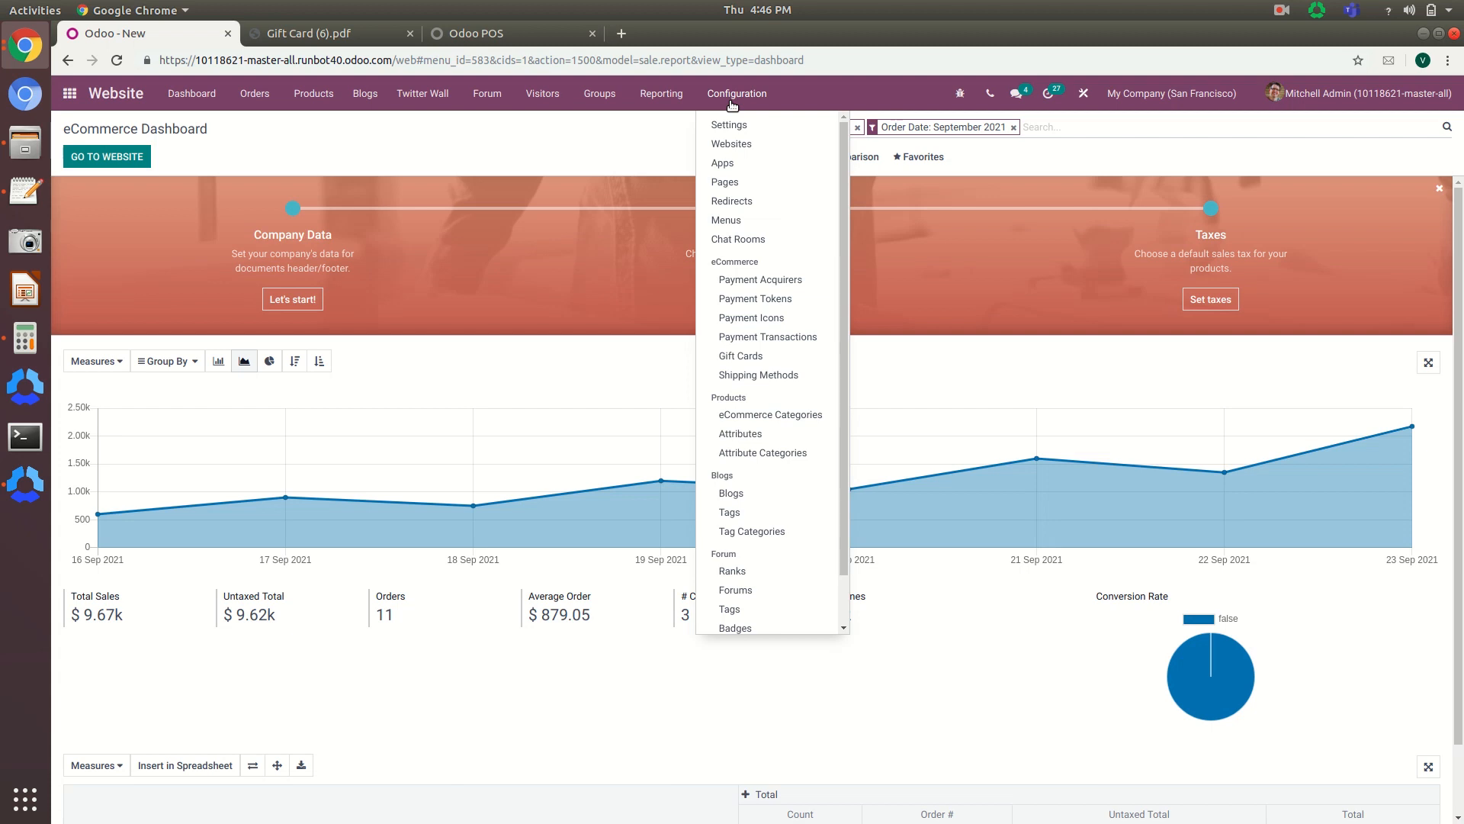
click(732, 125)
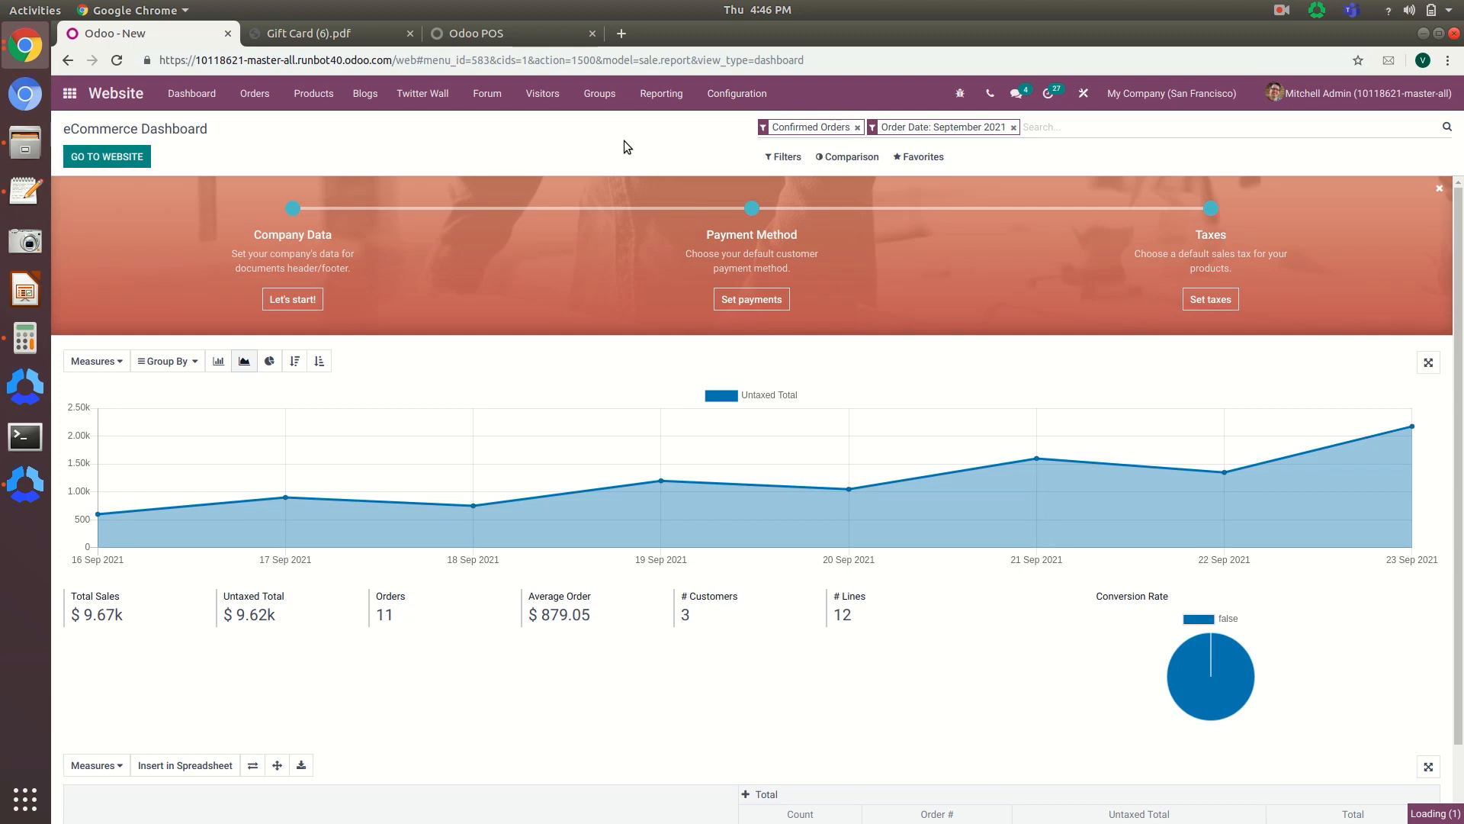
scroll(336, 352, down, 4)
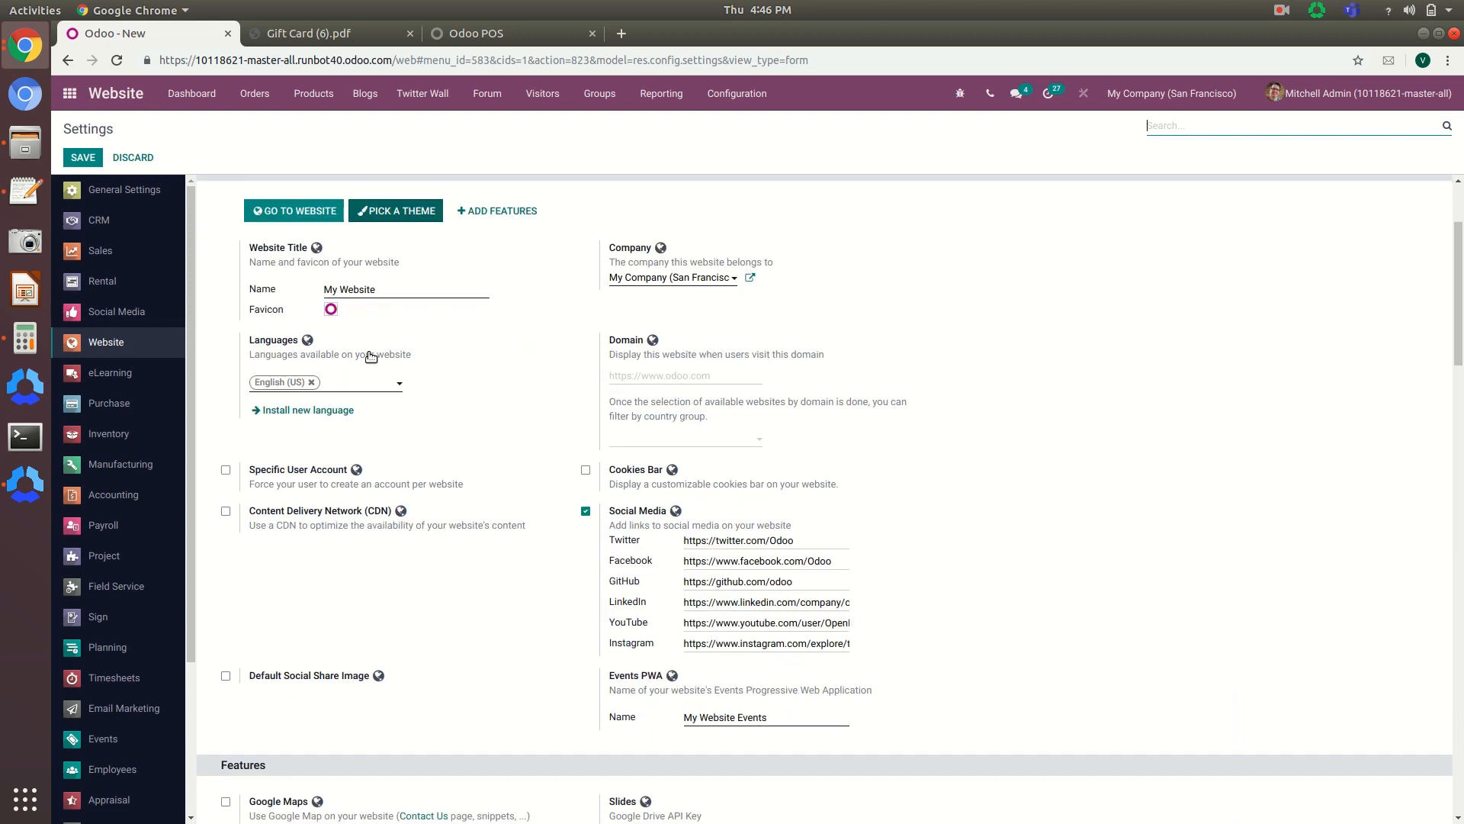
scroll(369, 351, down, 7)
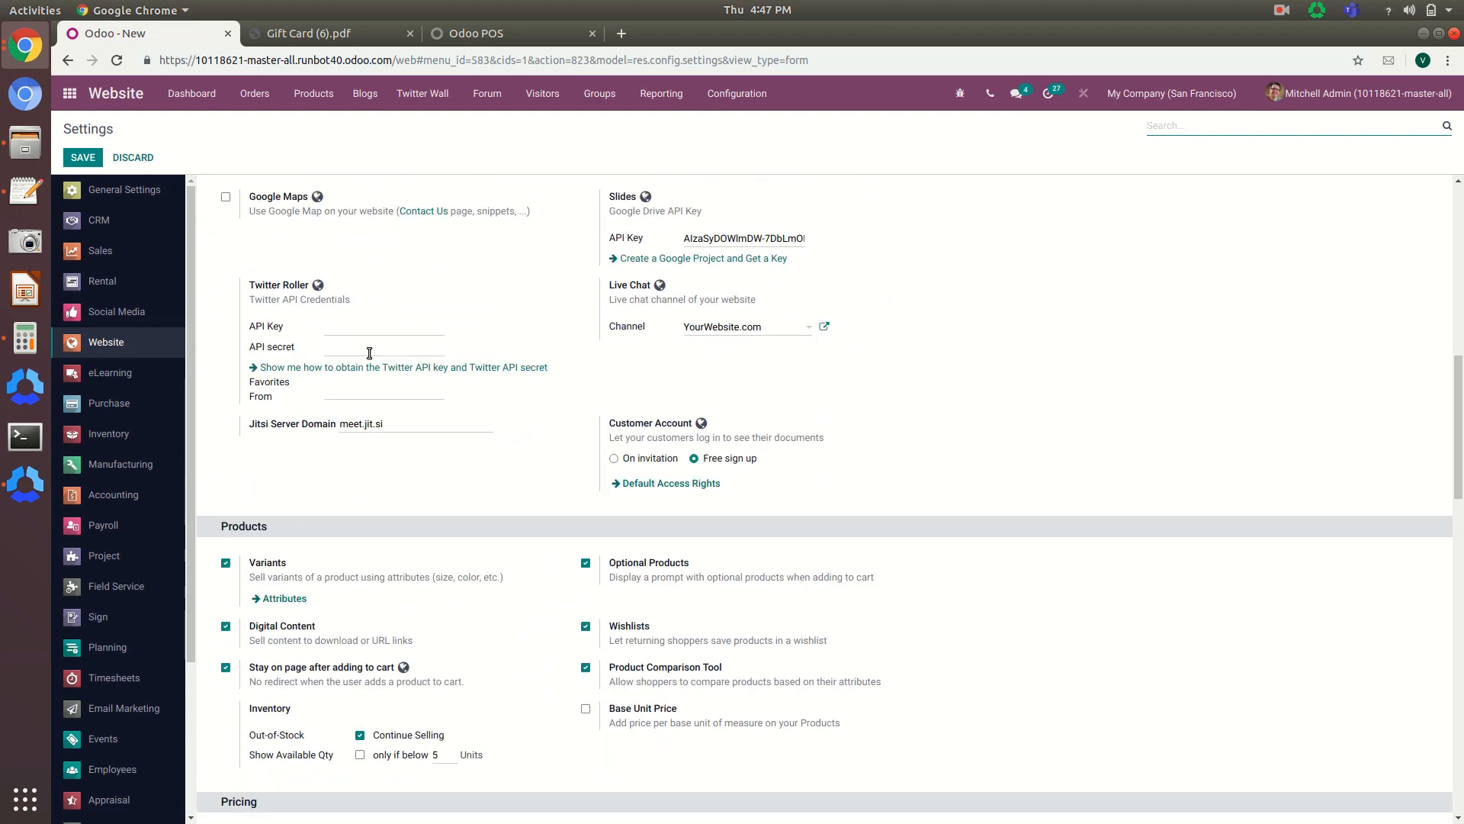
scroll(368, 353, down, 1)
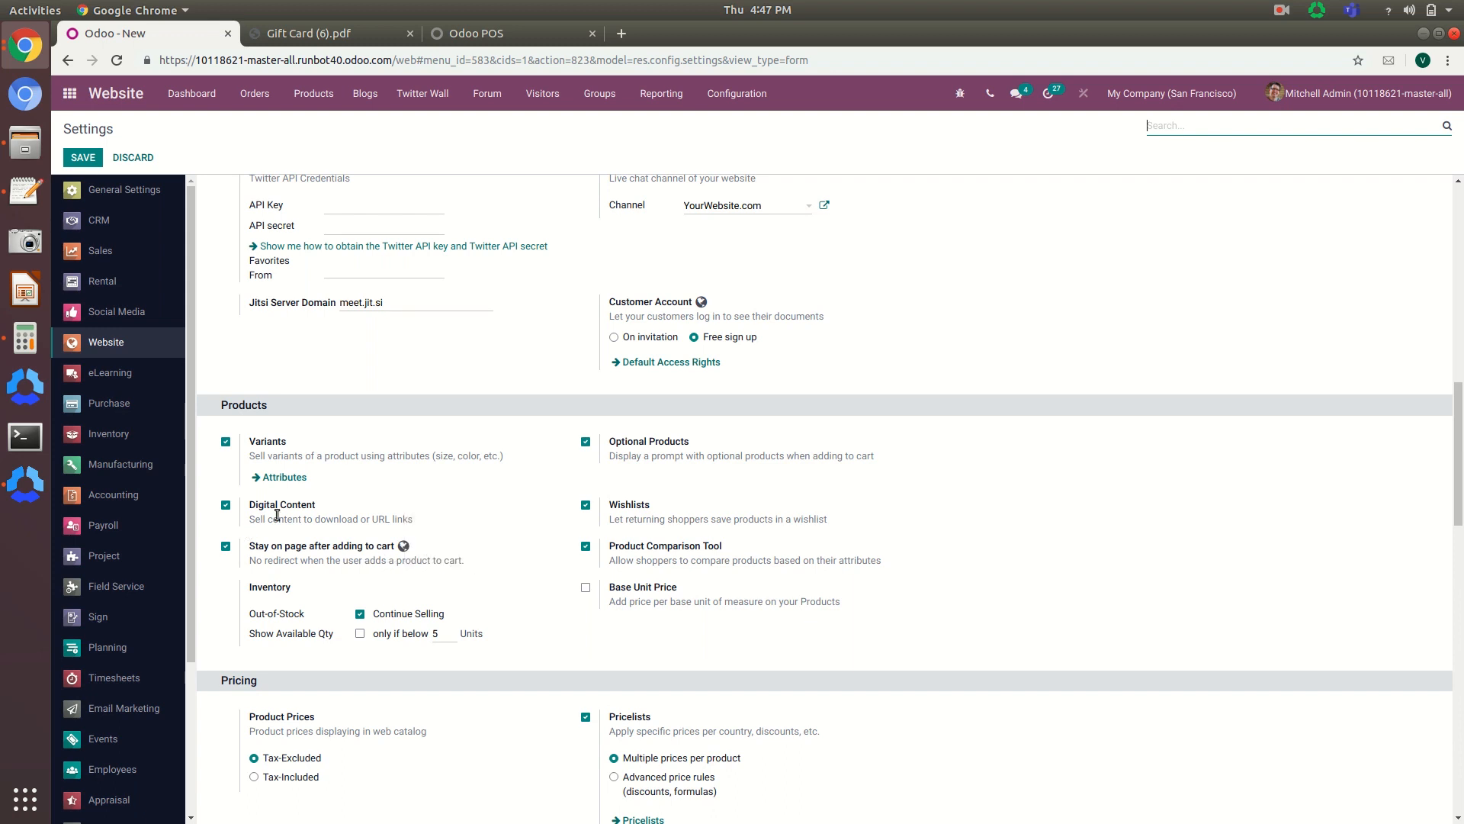
mouse_move(471, 502)
scroll(445, 469, up, 8)
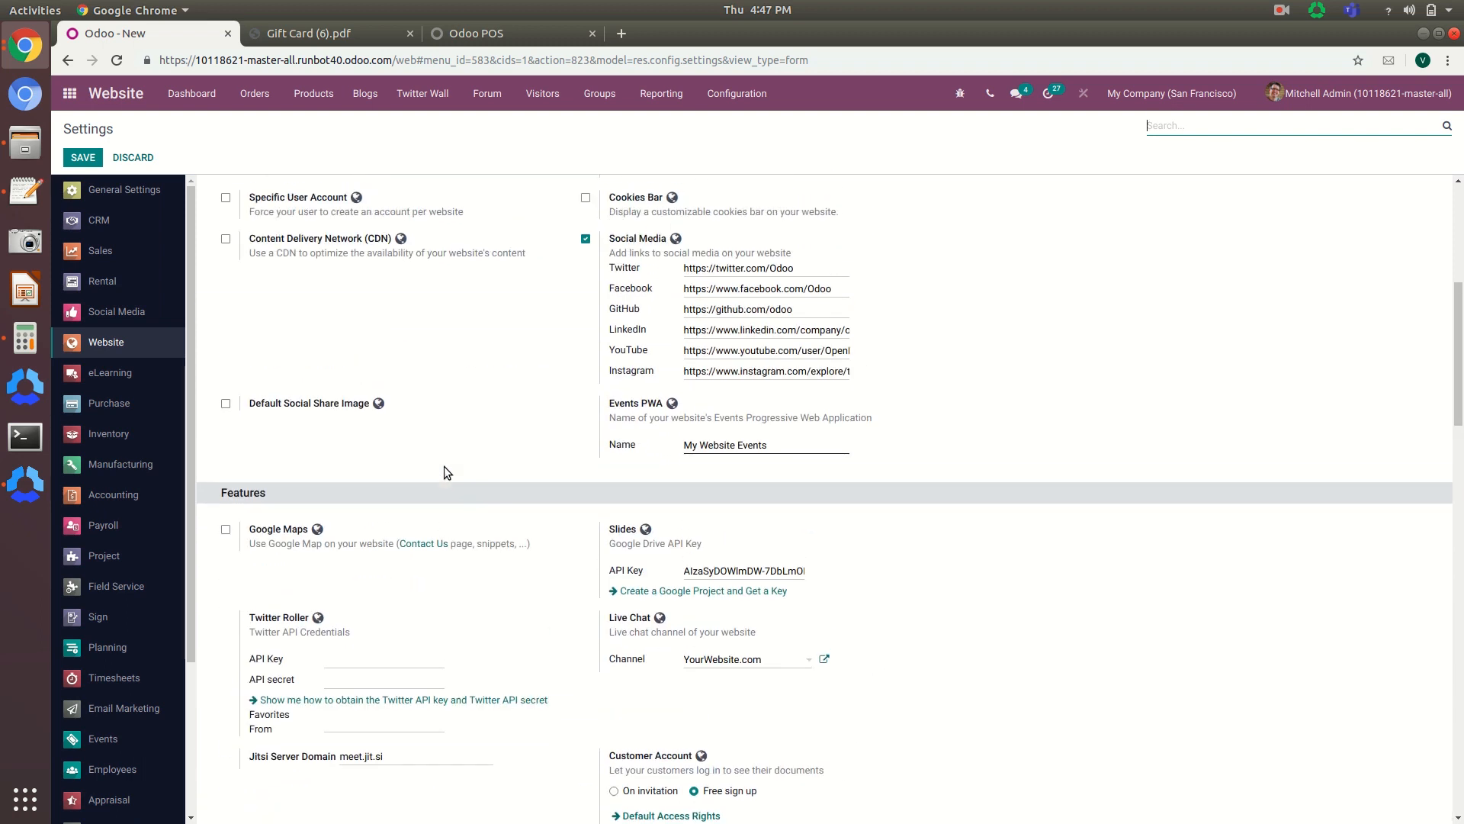
scroll(444, 473, up, 3)
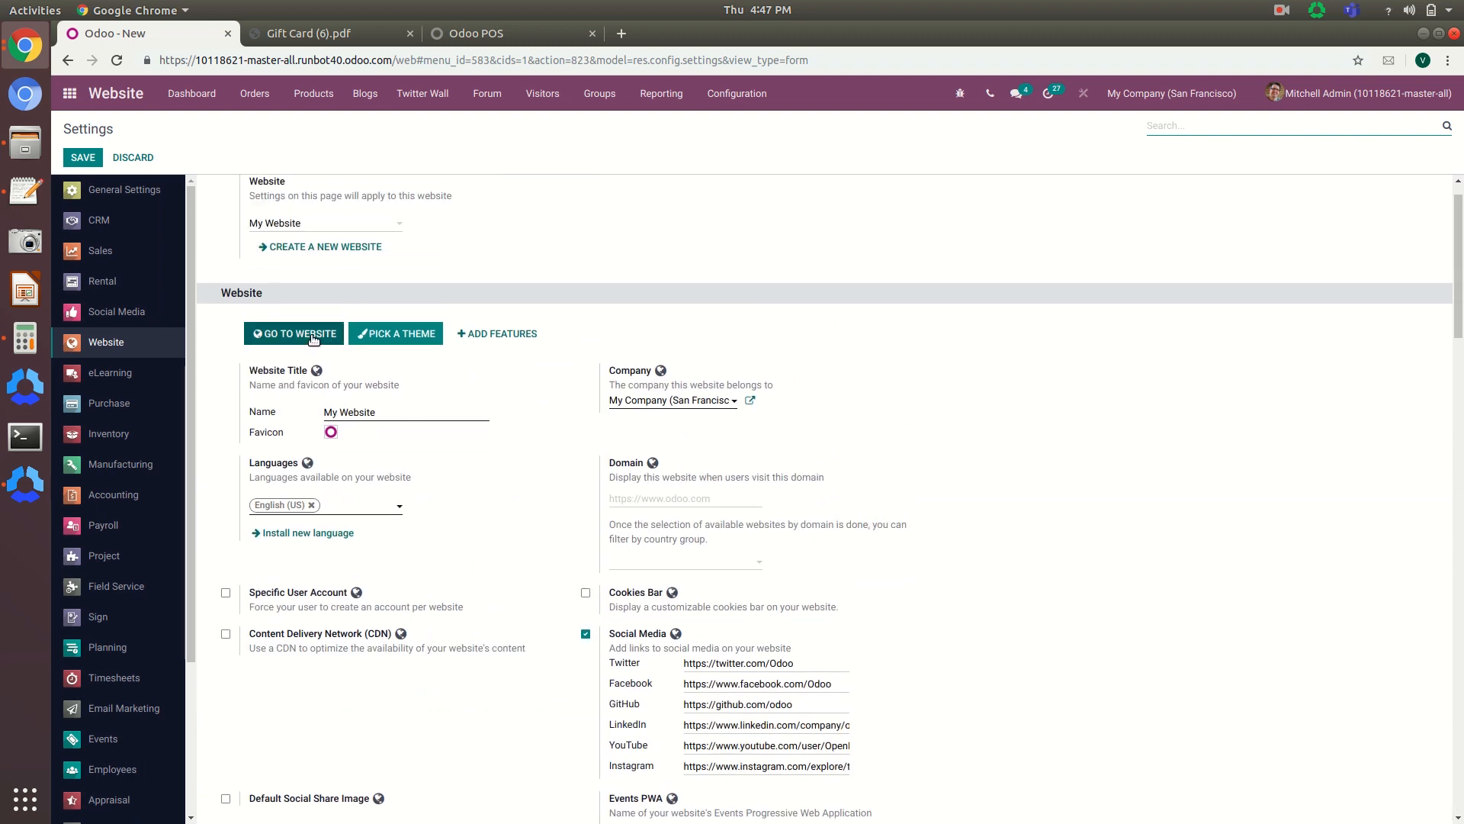
Add the $885.00 Individual Workplace to the shop cart, then return to the apps menu
click(259, 334)
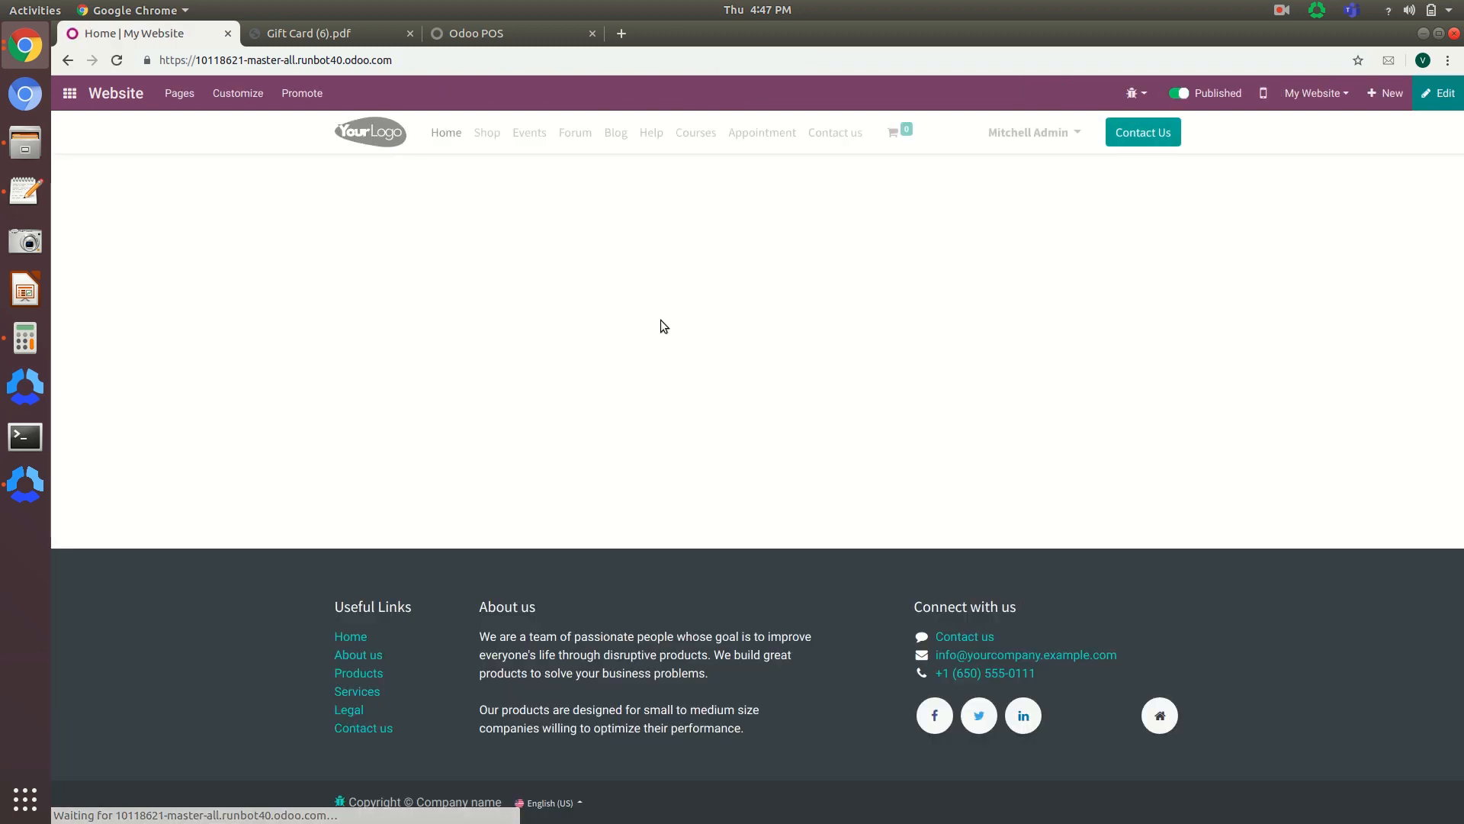
click(487, 135)
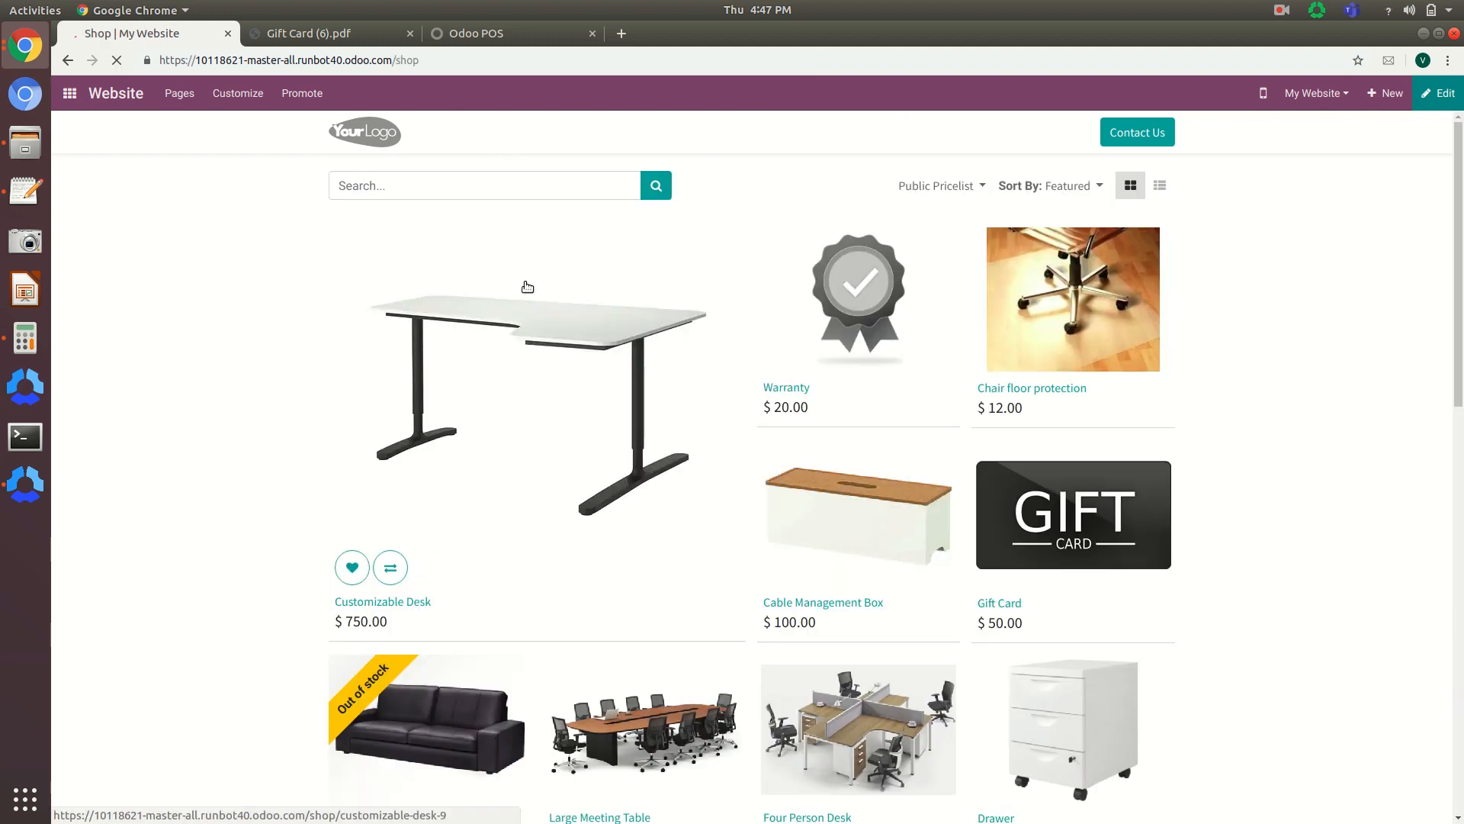
scroll(587, 418, down, 5)
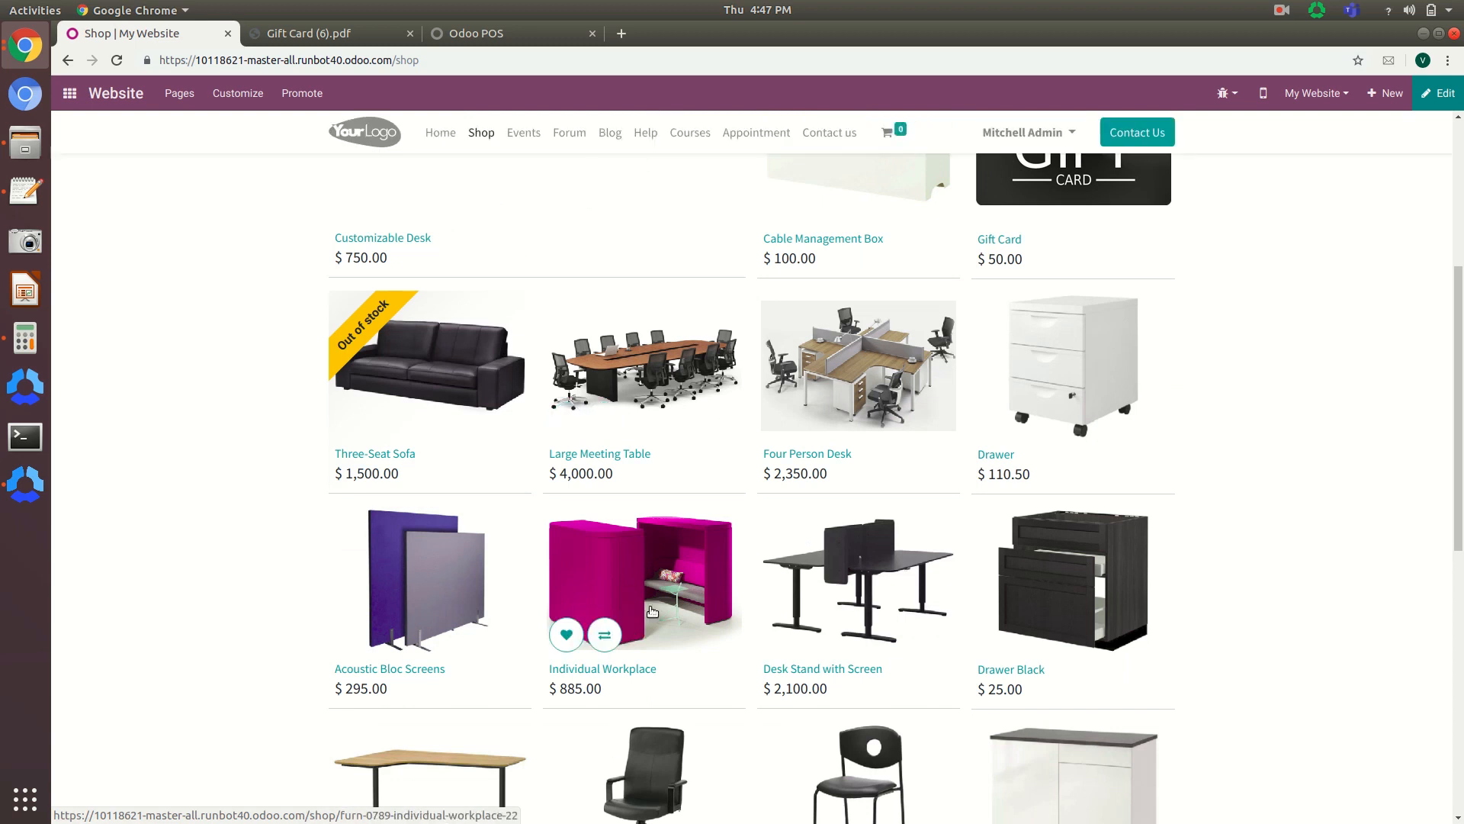
click(629, 570)
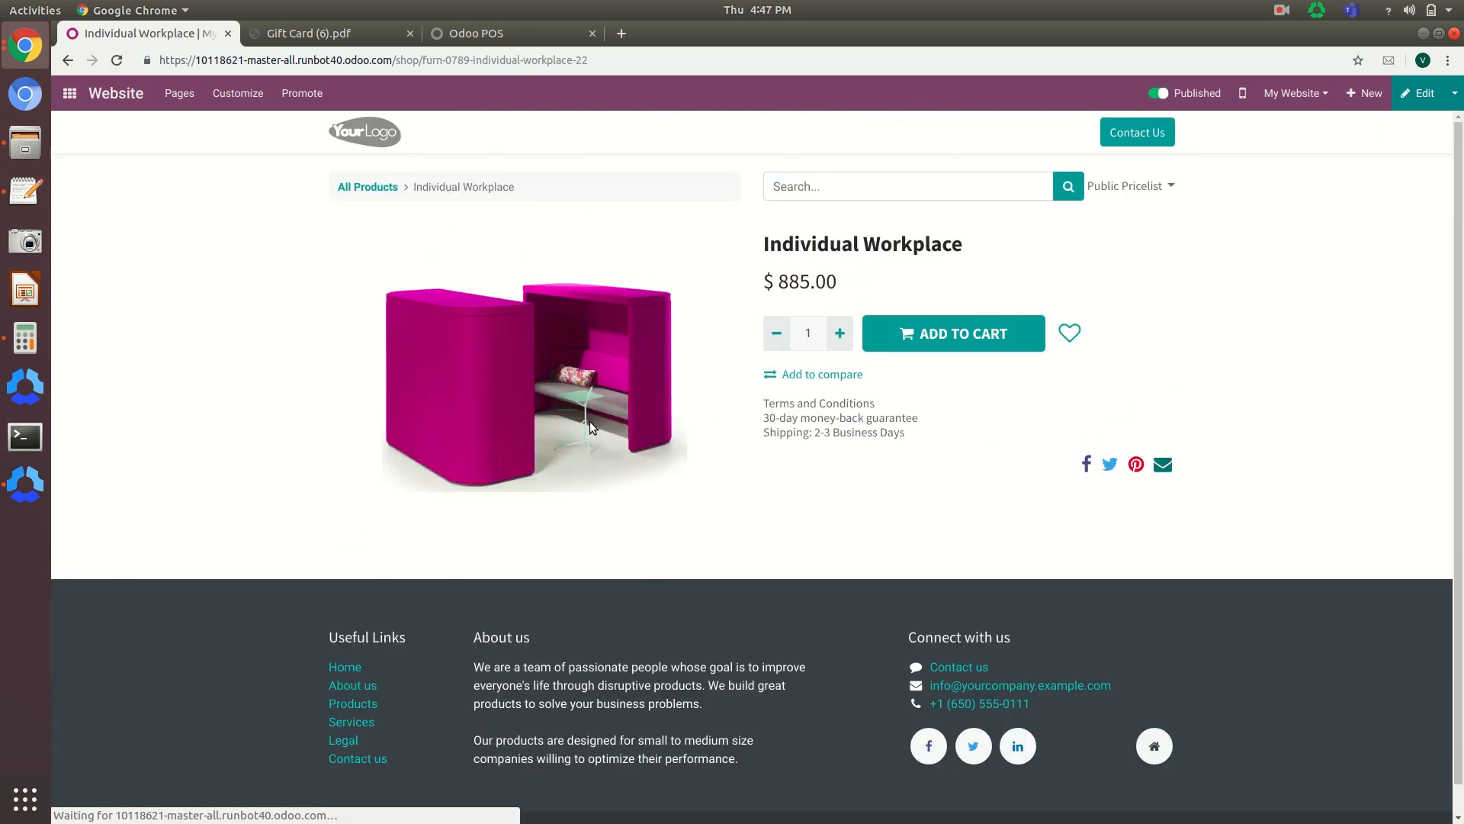
click(951, 340)
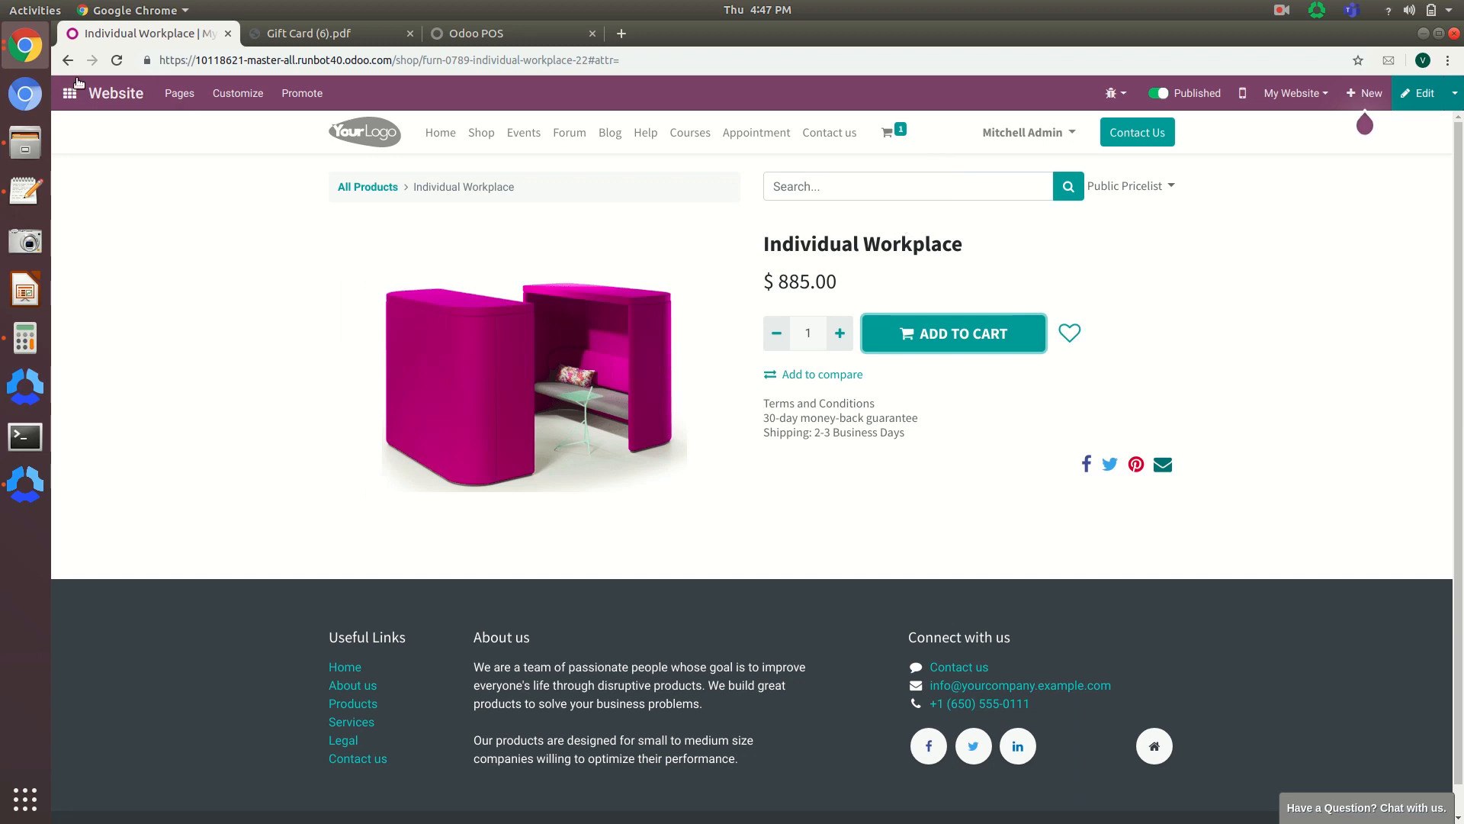
click(71, 98)
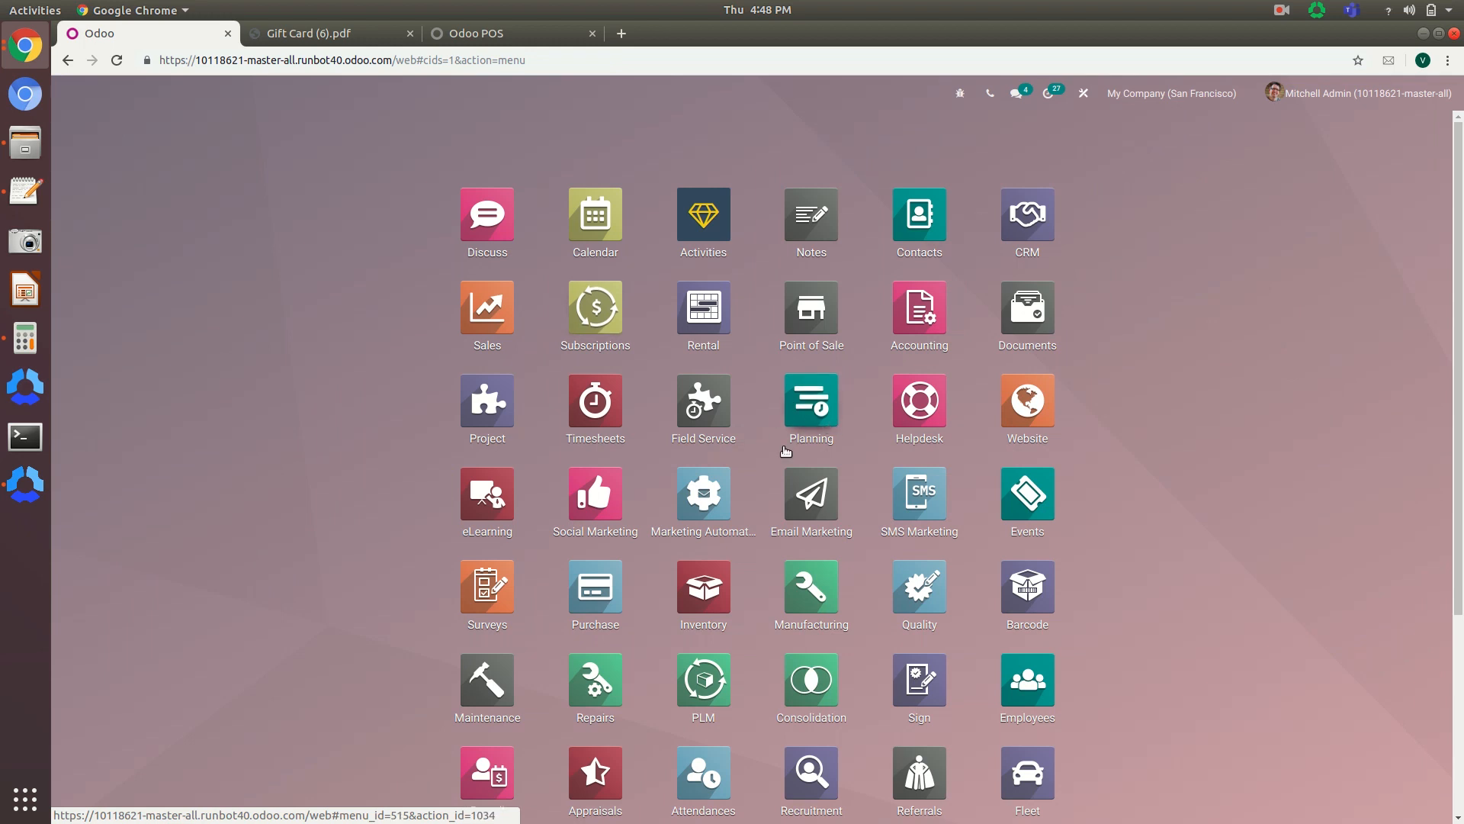
Open Accounting Configuration > Settings and scroll down to Default Terms & Conditions
click(925, 308)
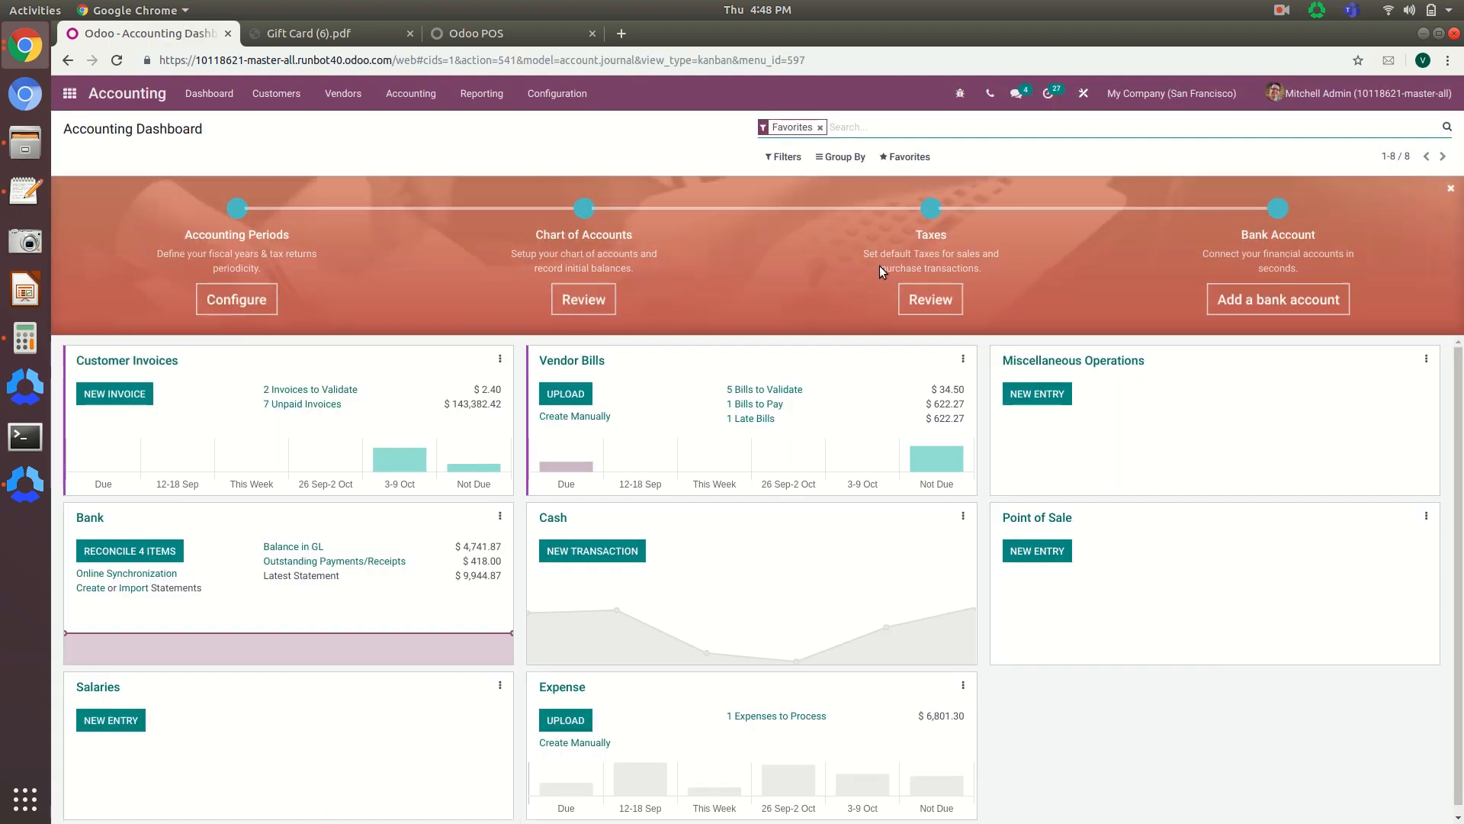
click(563, 94)
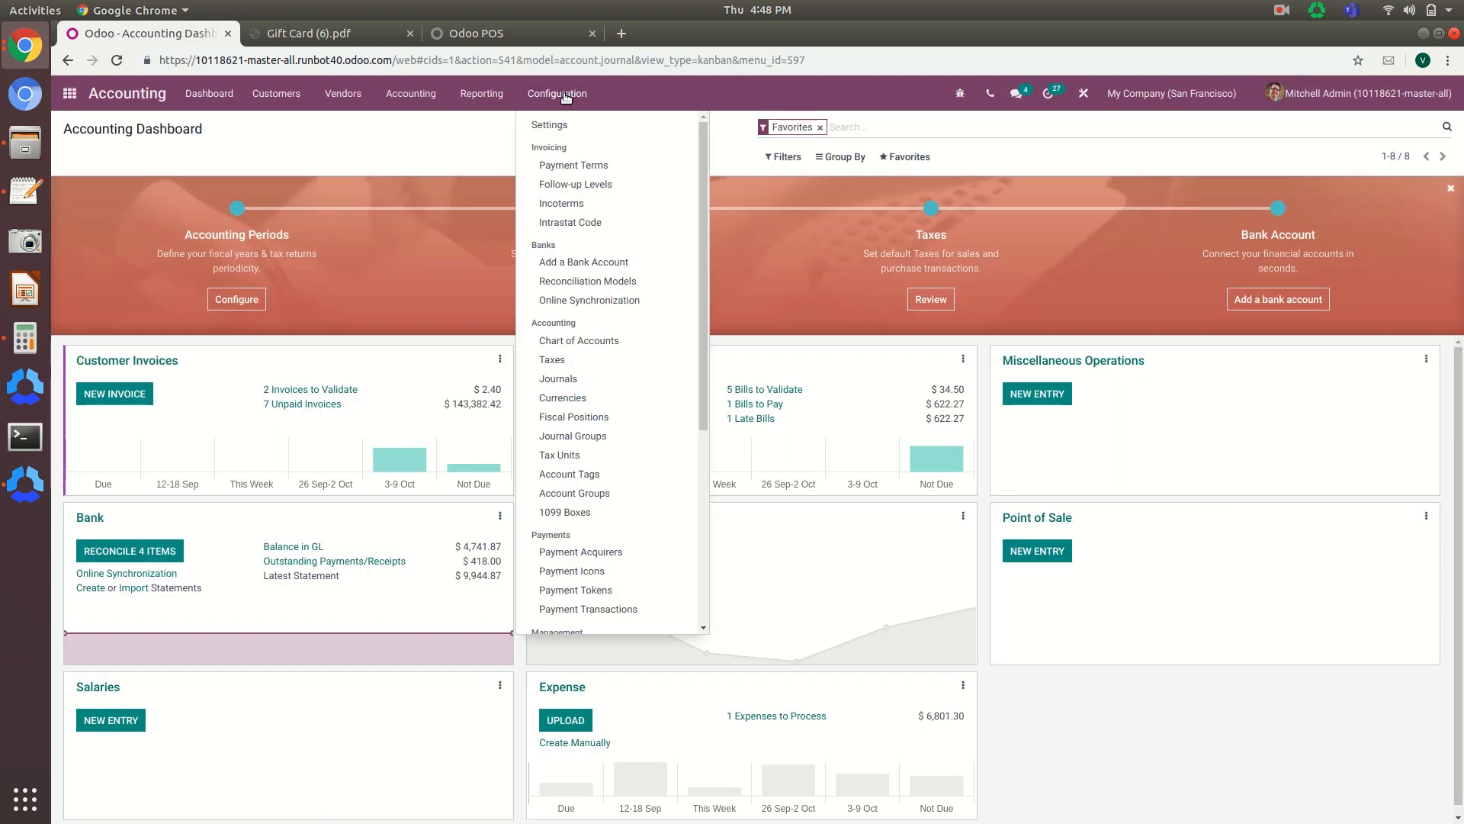
click(549, 124)
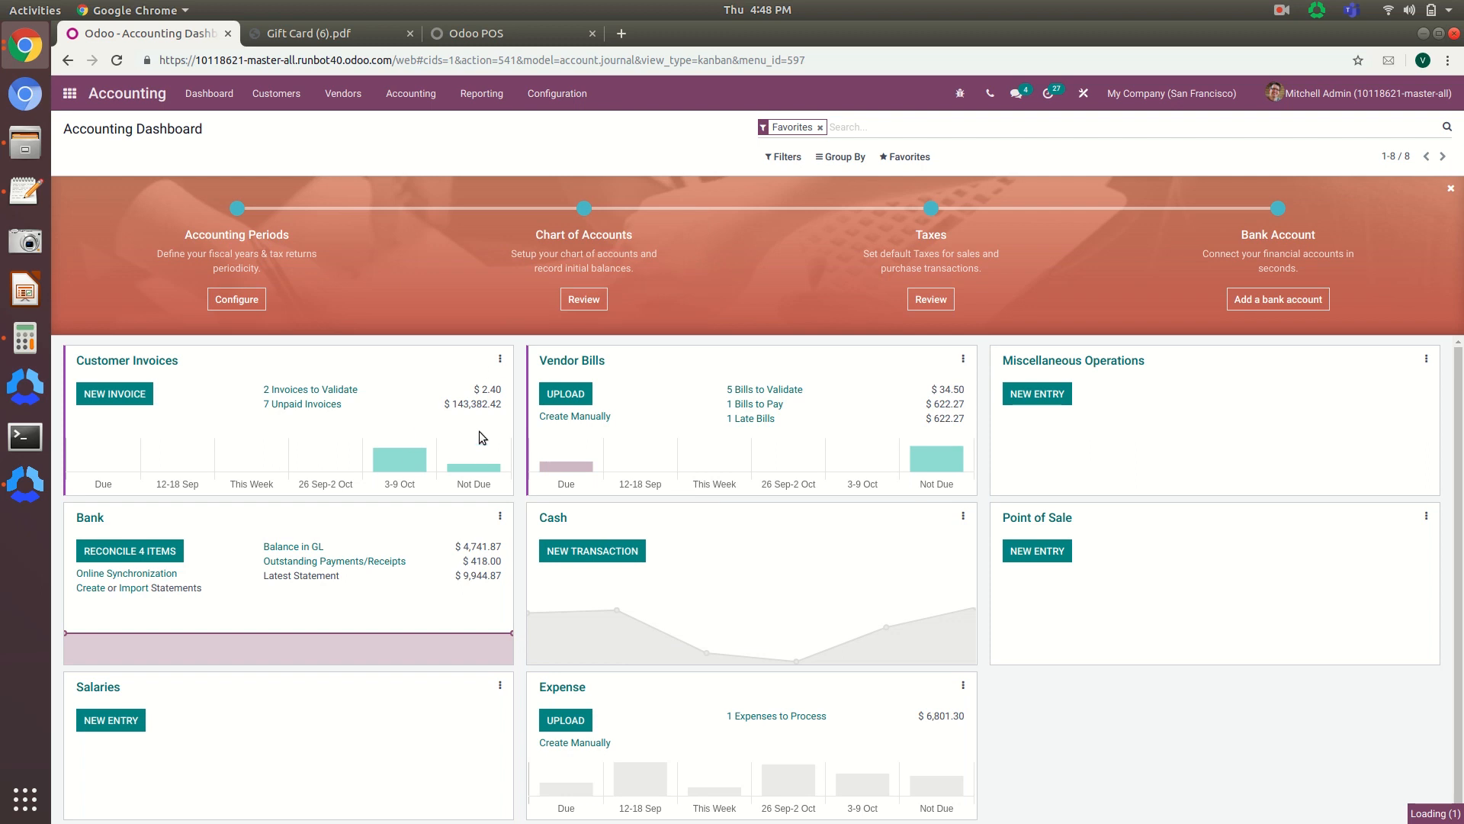
mouse_move(556, 442)
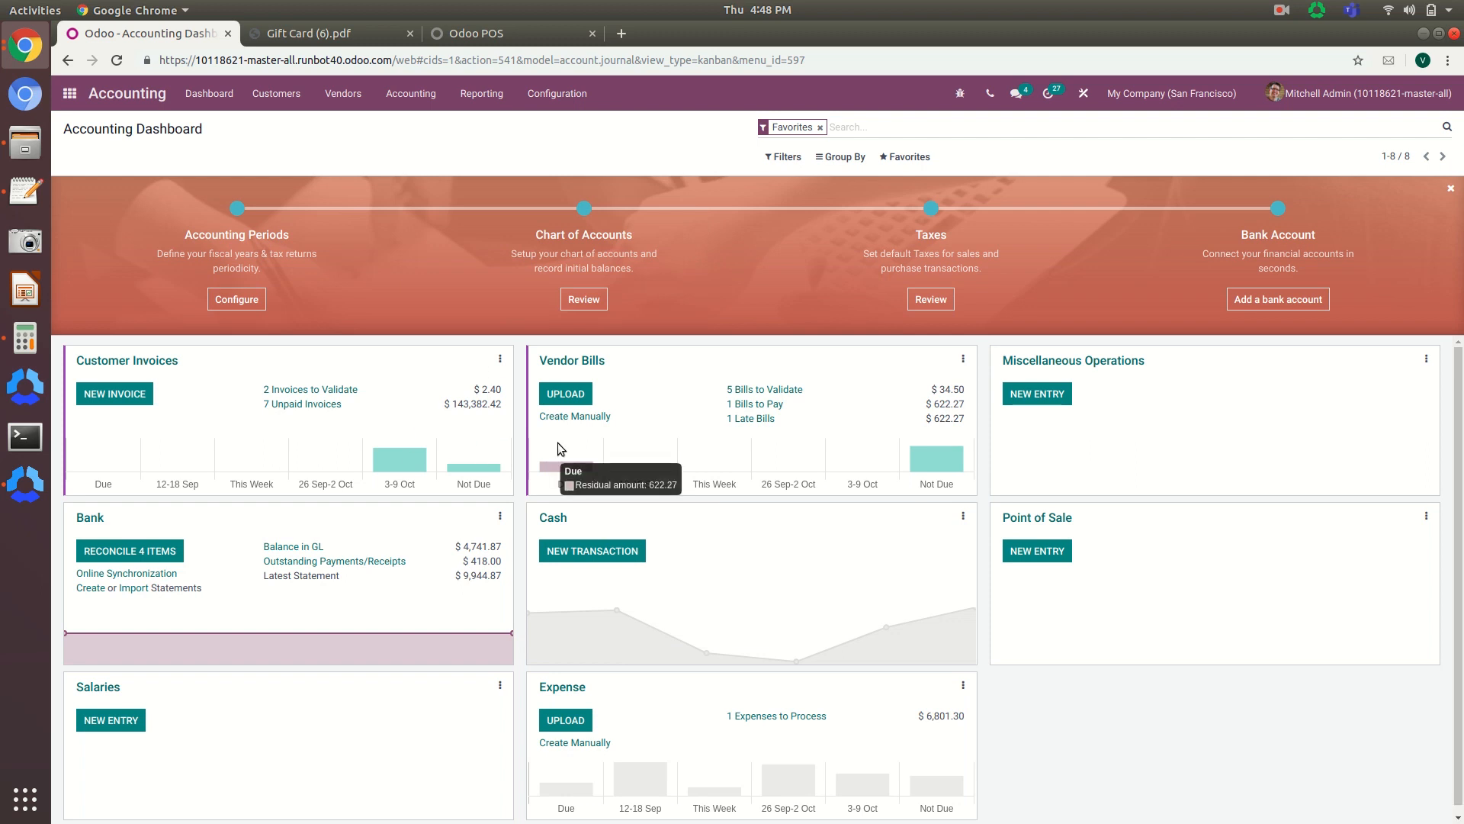
scroll(556, 436, down, 4)
scroll(556, 437, down, 5)
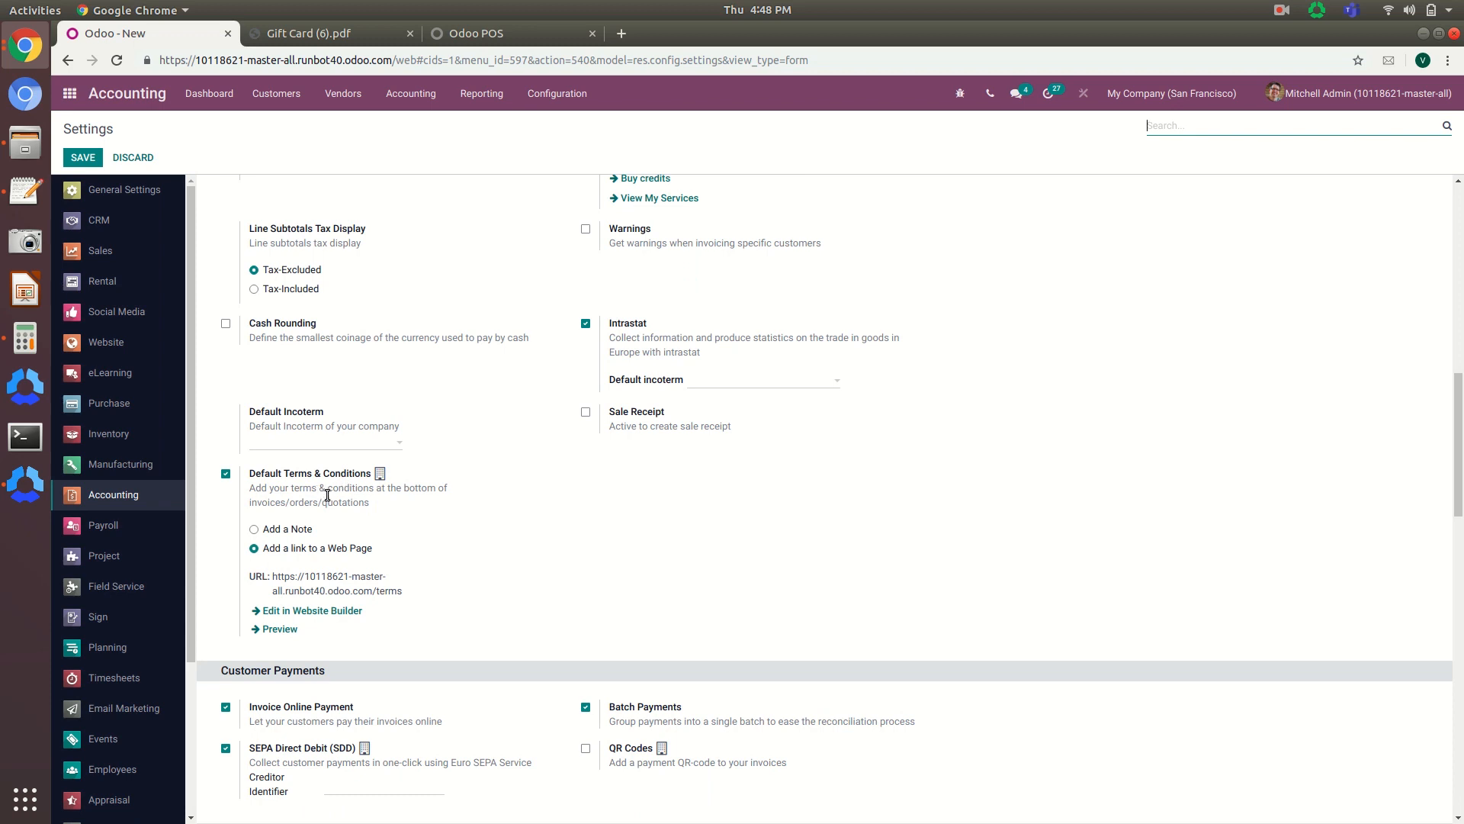
Choose Add a Note for default terms, then leave and discard the unsaved change
click(255, 531)
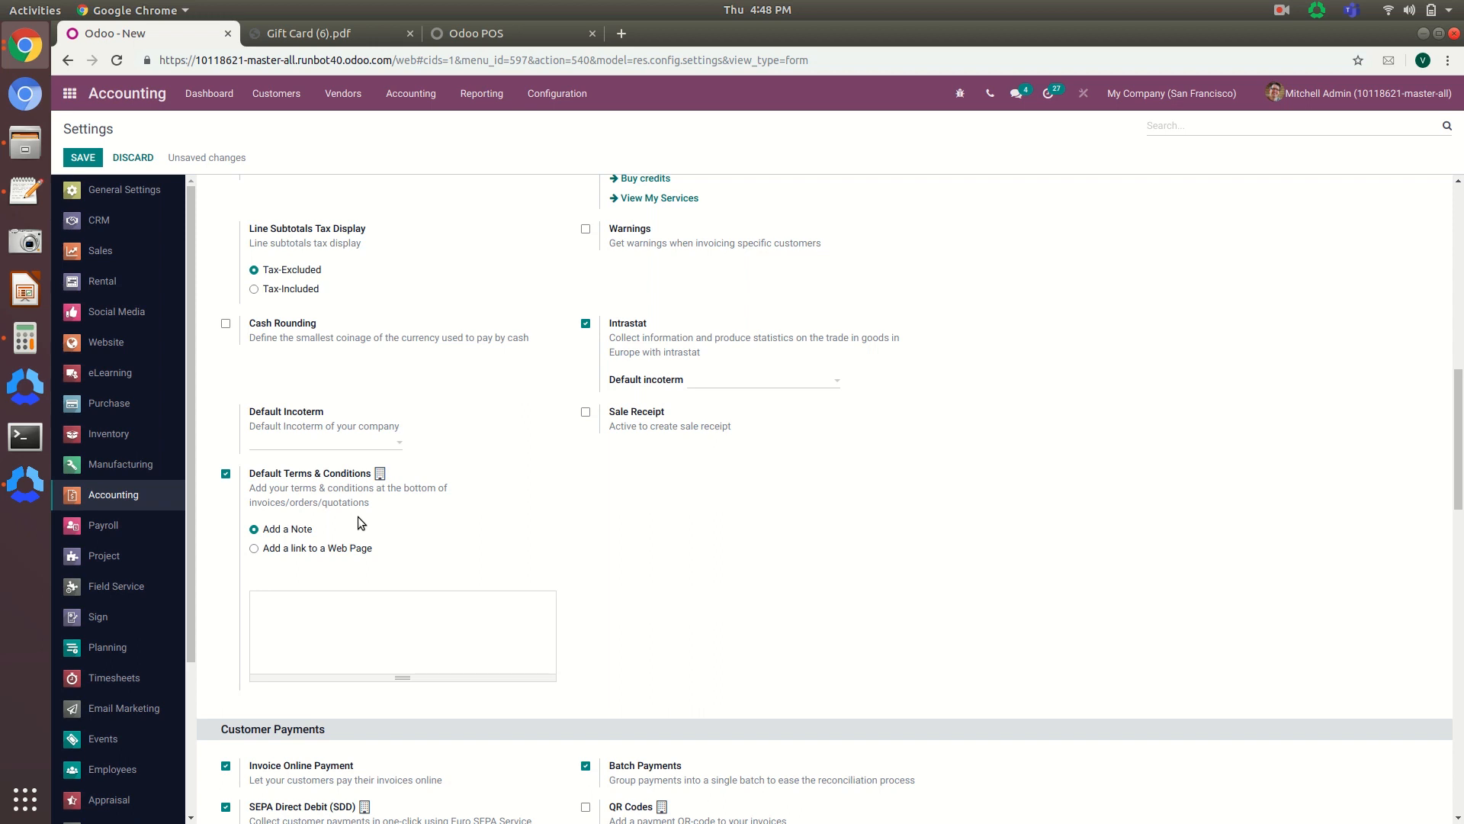
click(69, 99)
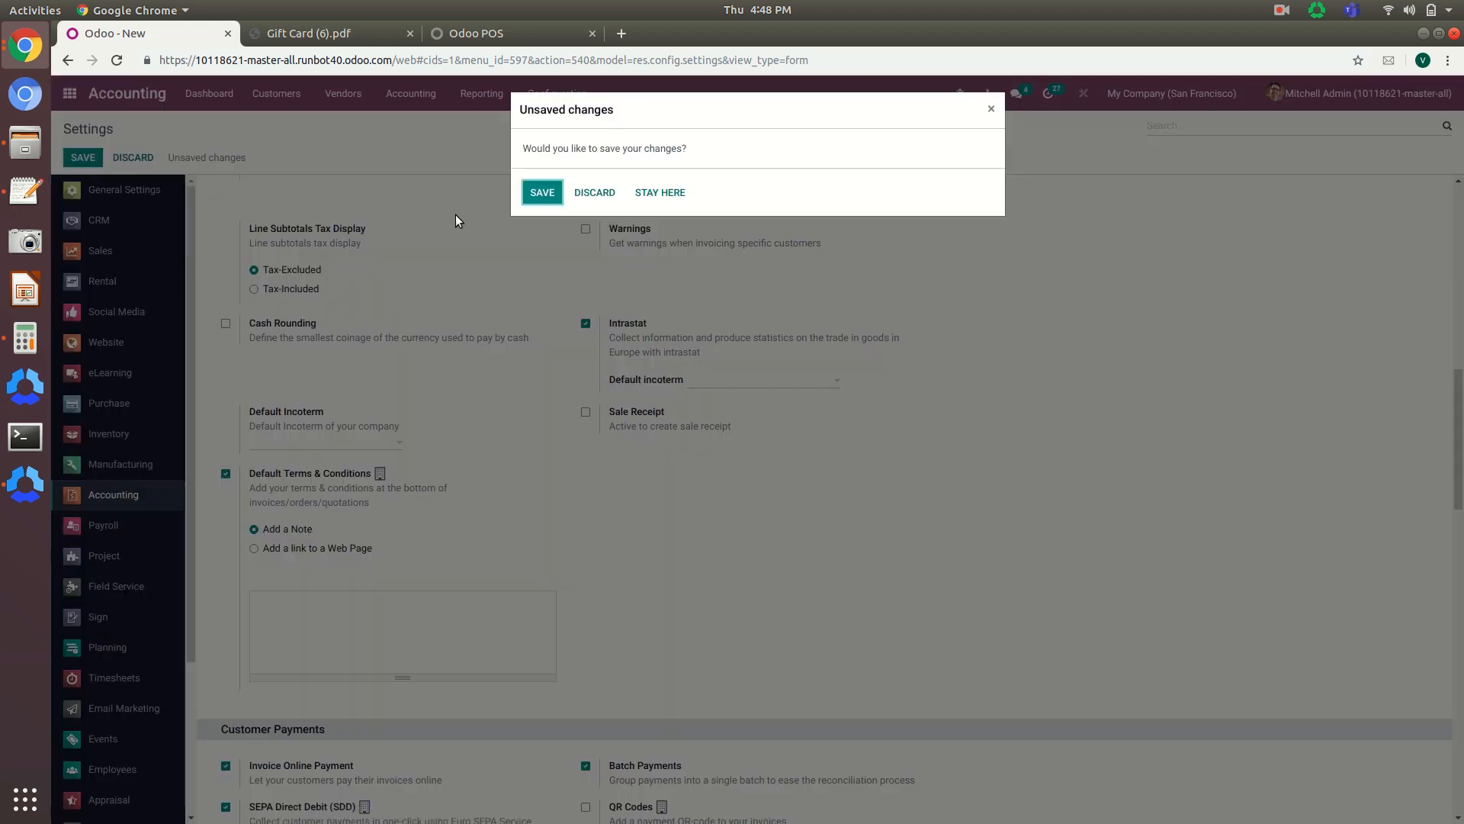
click(607, 192)
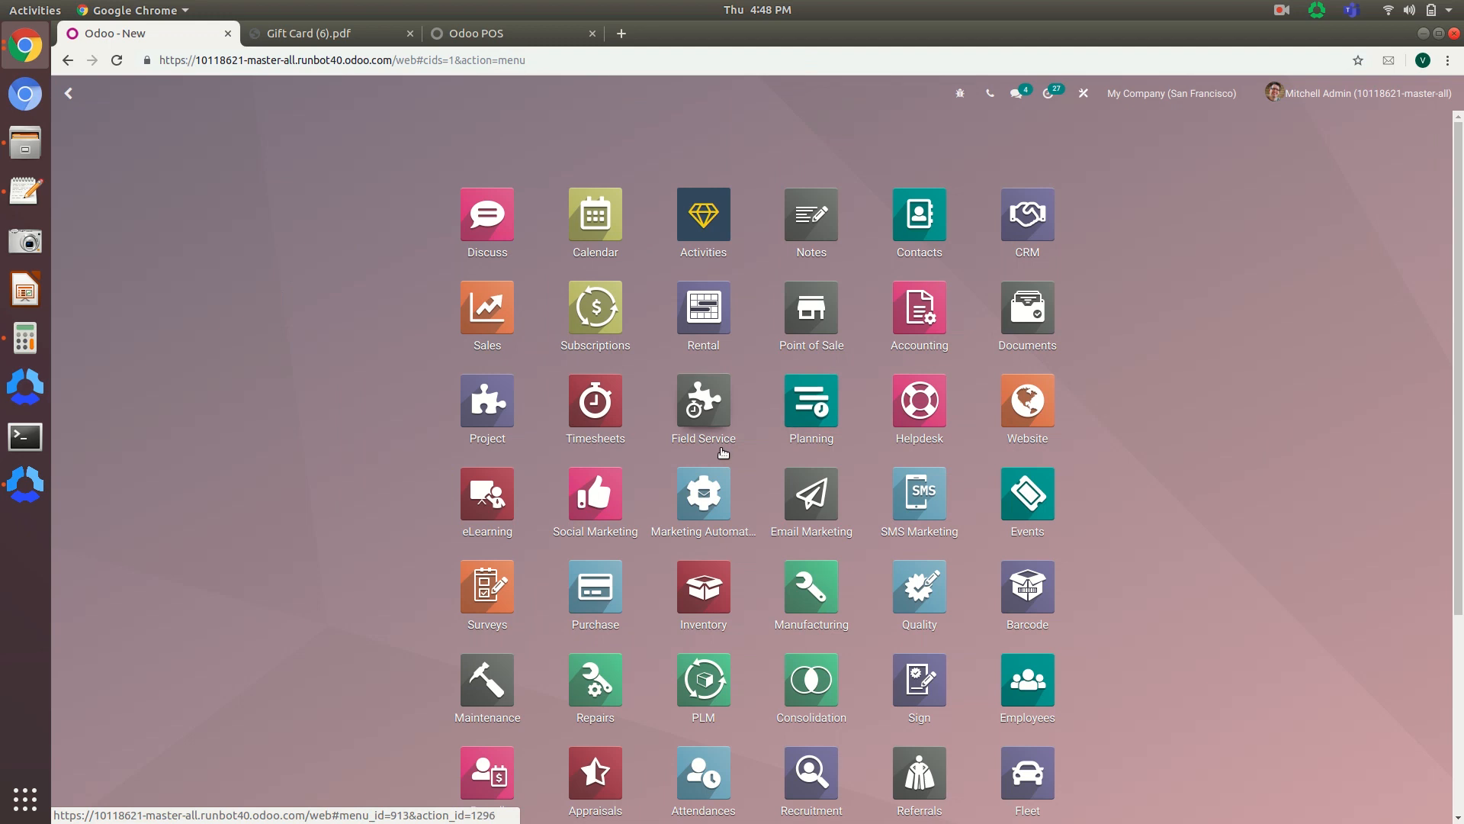
Search the page for 'project' and open the Project app
key(ctrl+f)
text(project)
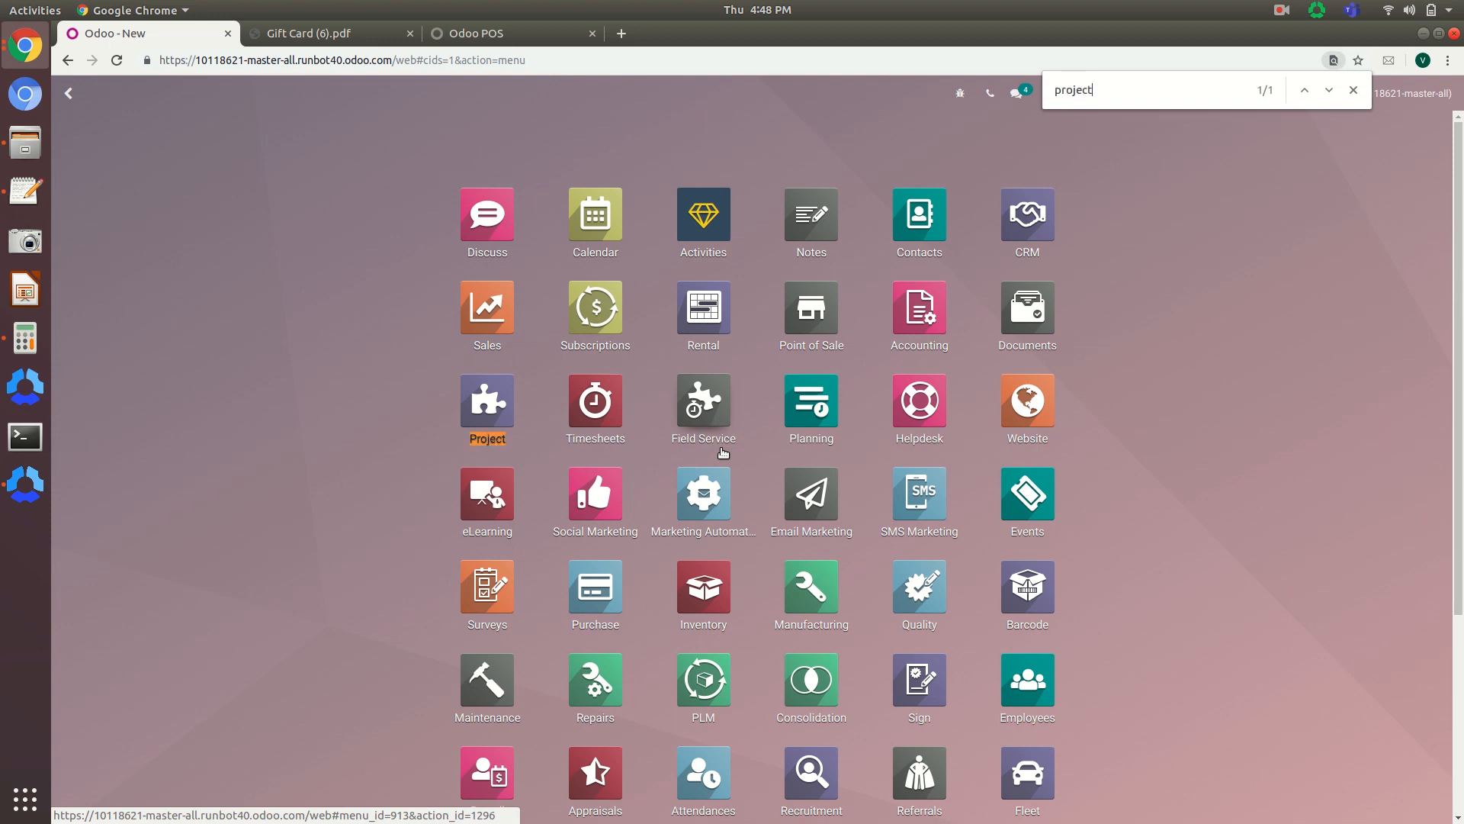
click(500, 412)
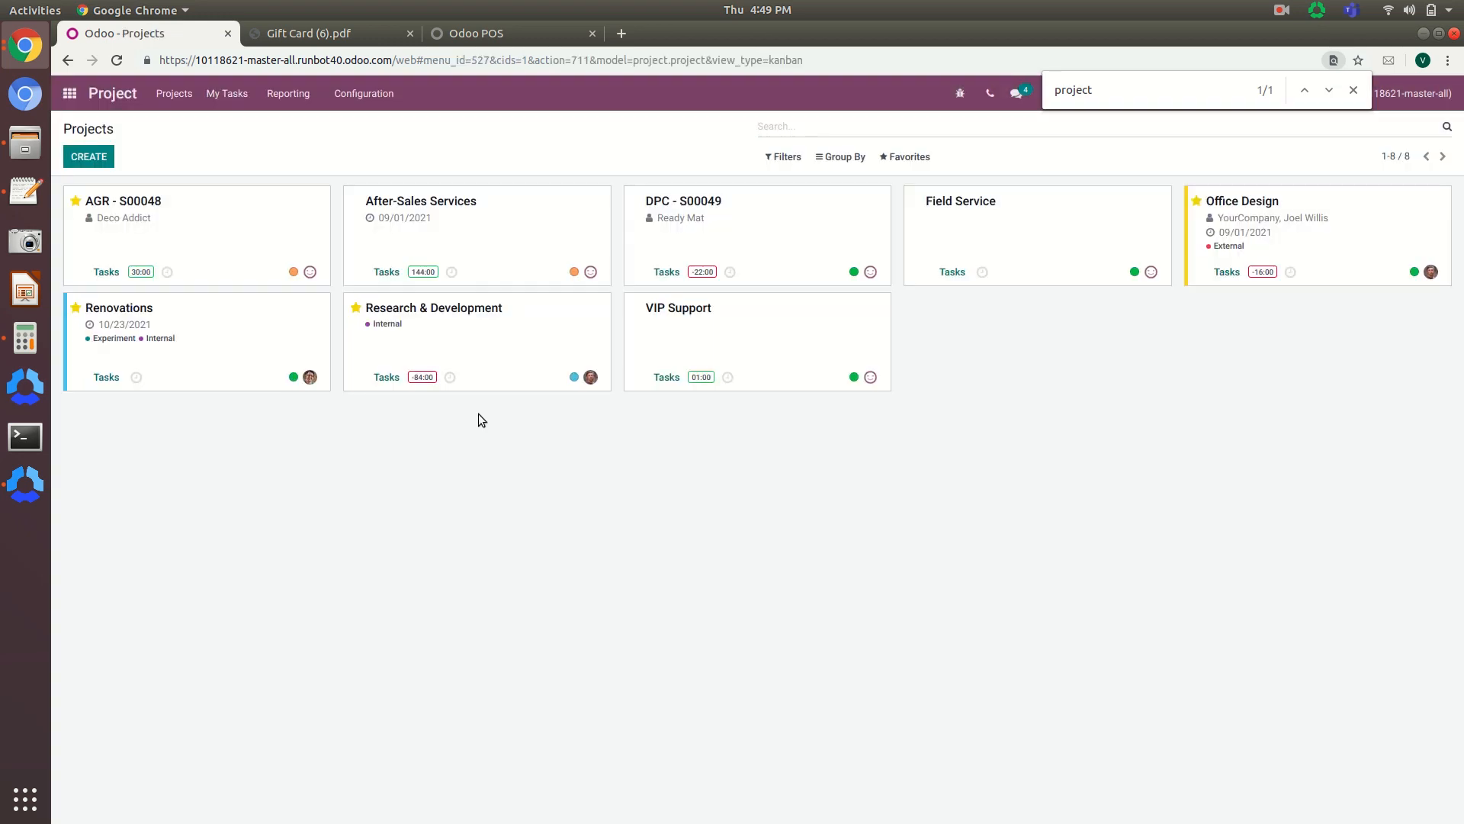
Open the AGR - S00048 project's options menu and choose Project Updates
click(315, 203)
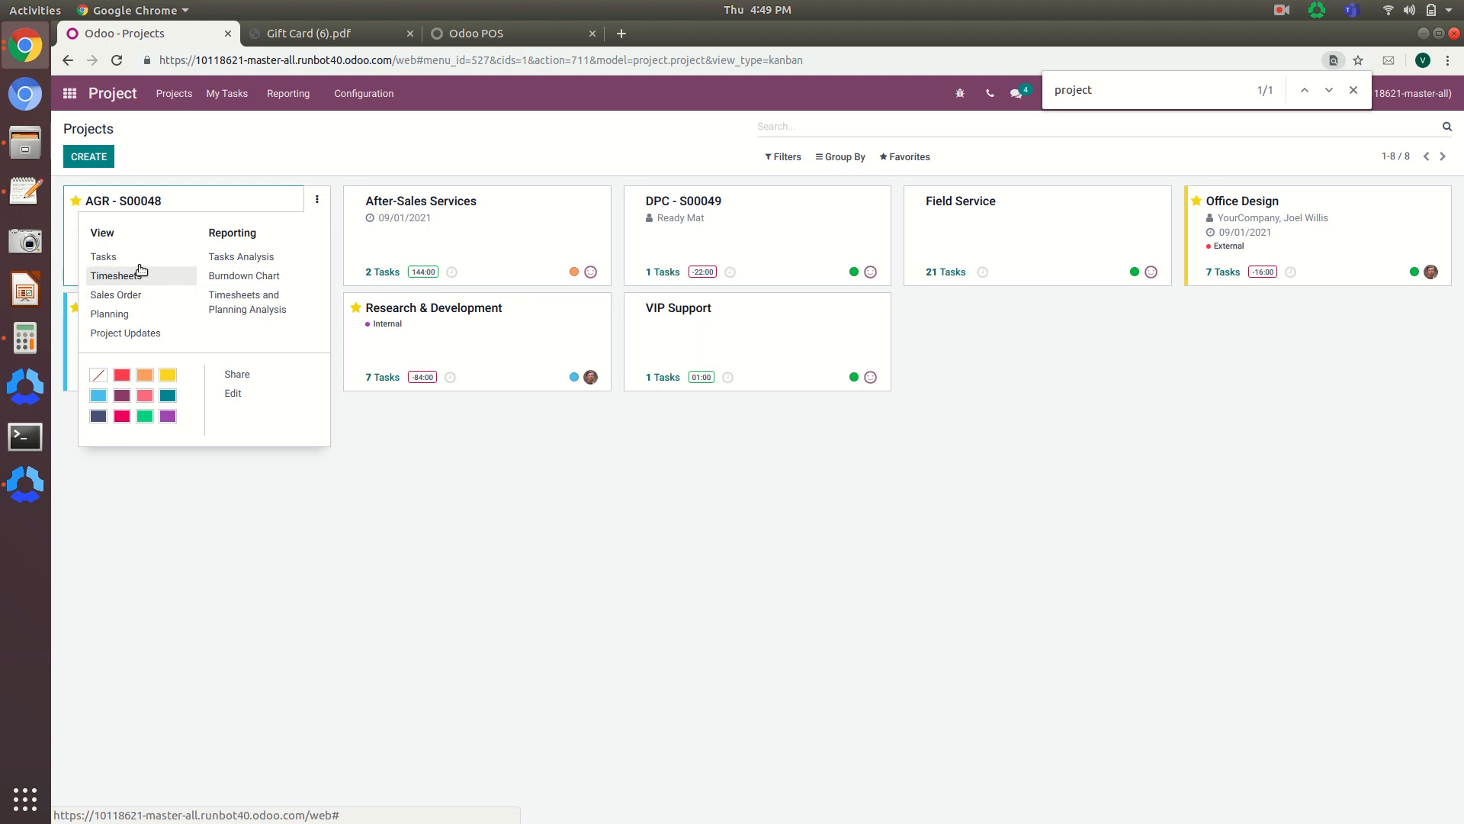
click(319, 202)
click(319, 201)
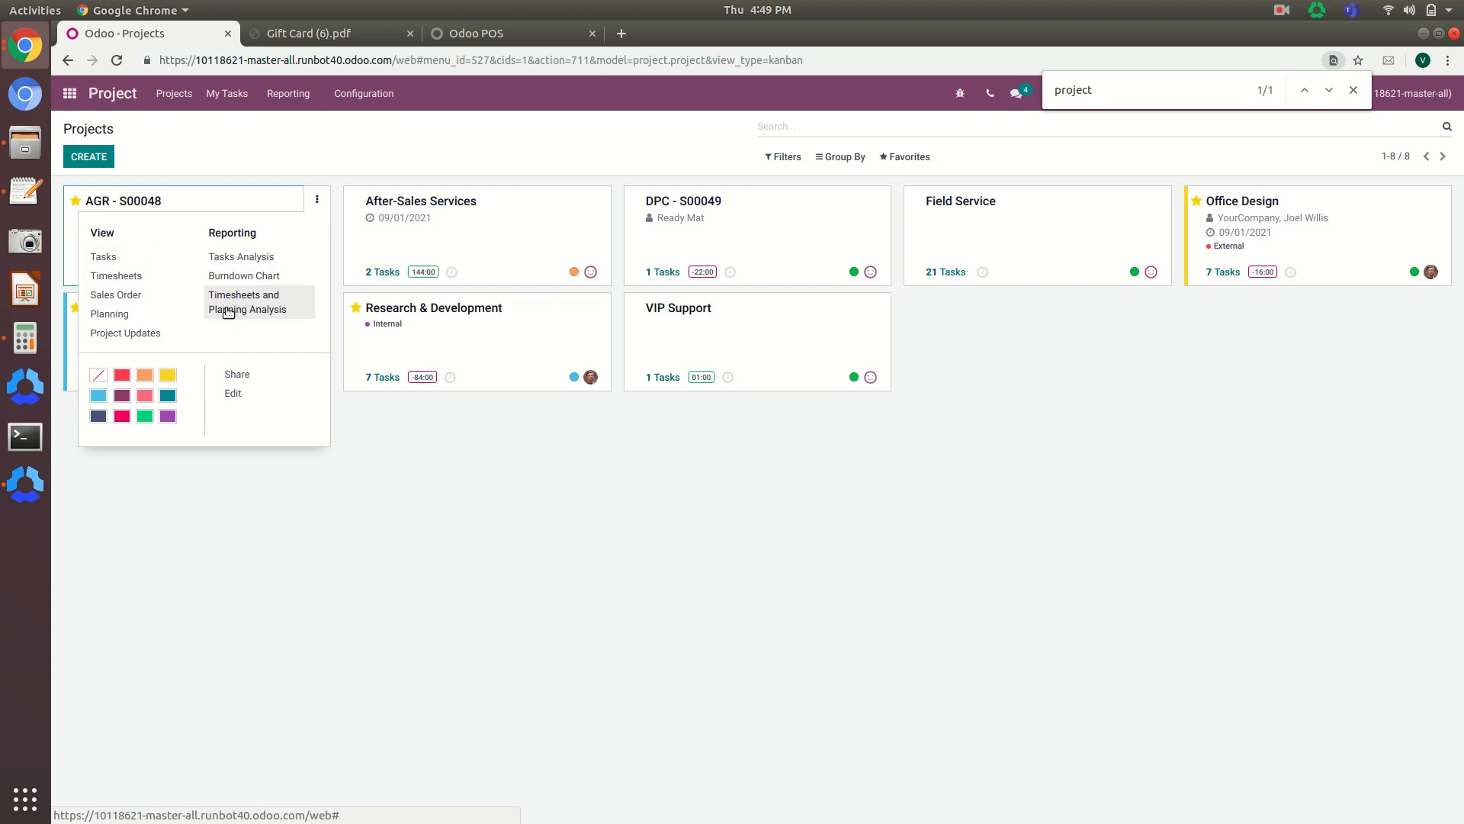
click(145, 336)
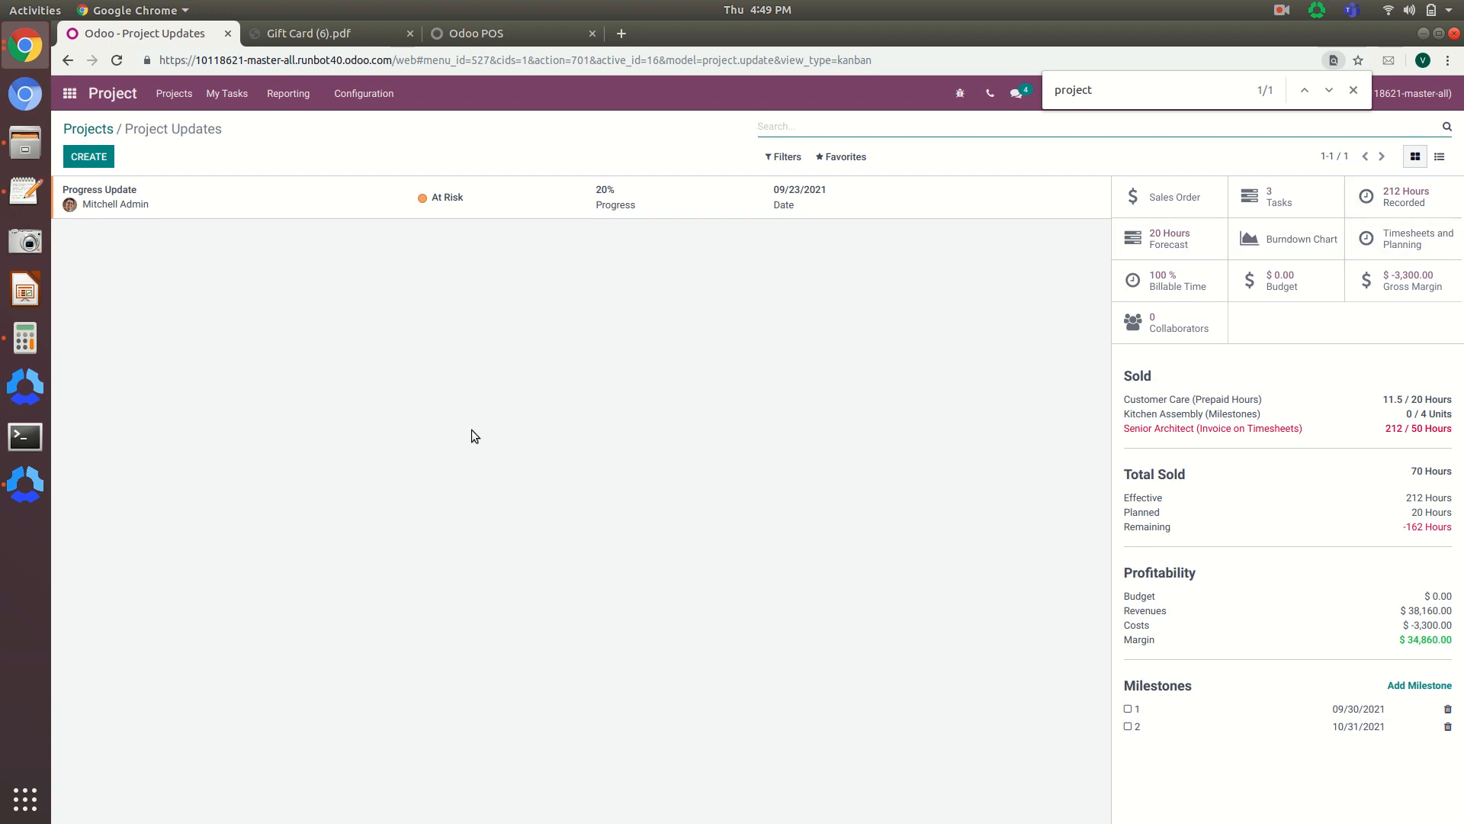
Create a project update titled 'third review' with status On Track and 70% progress
click(97, 157)
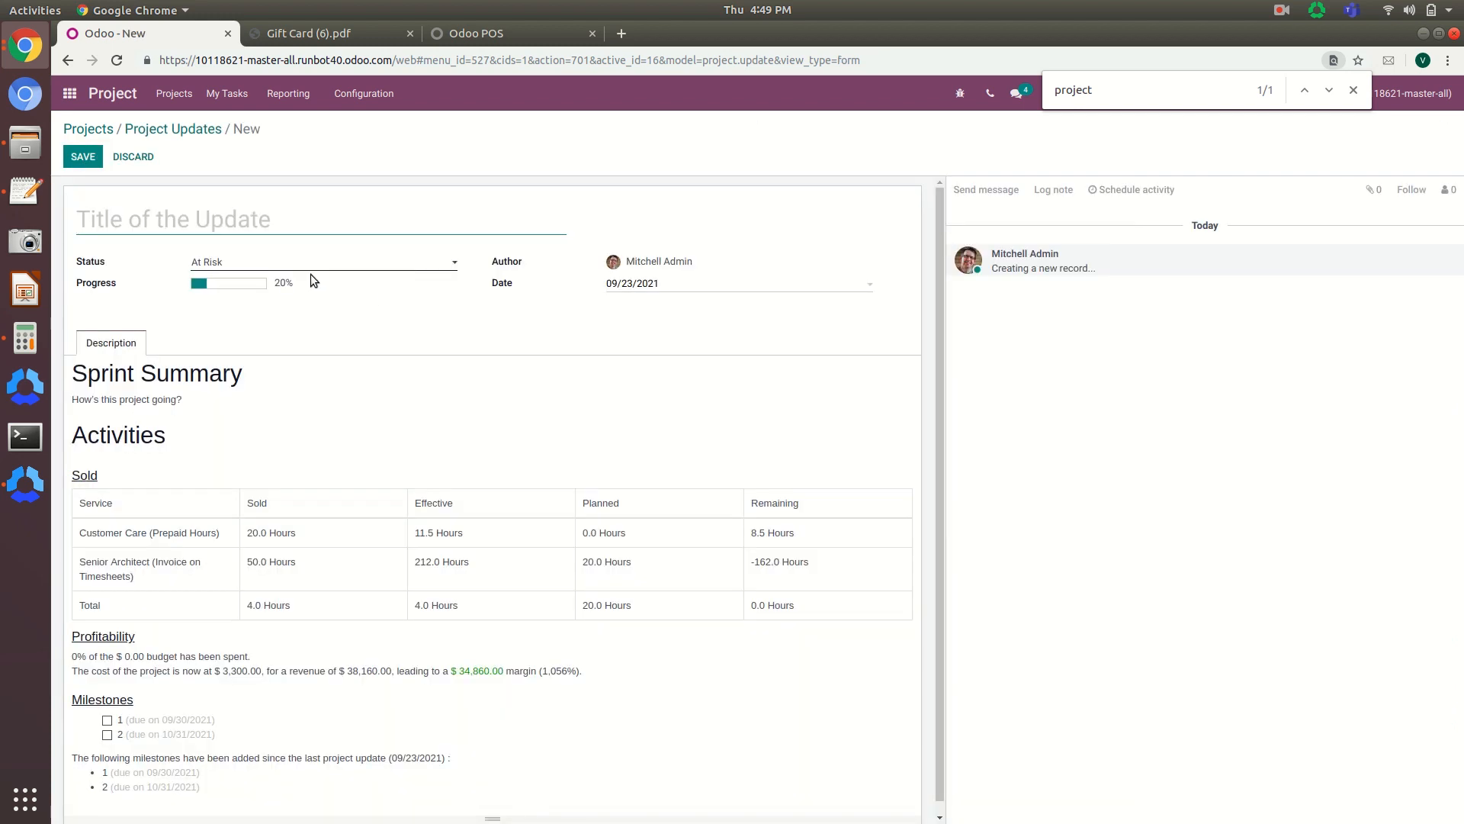
text(R)
key(BackSpace)
text(third review)
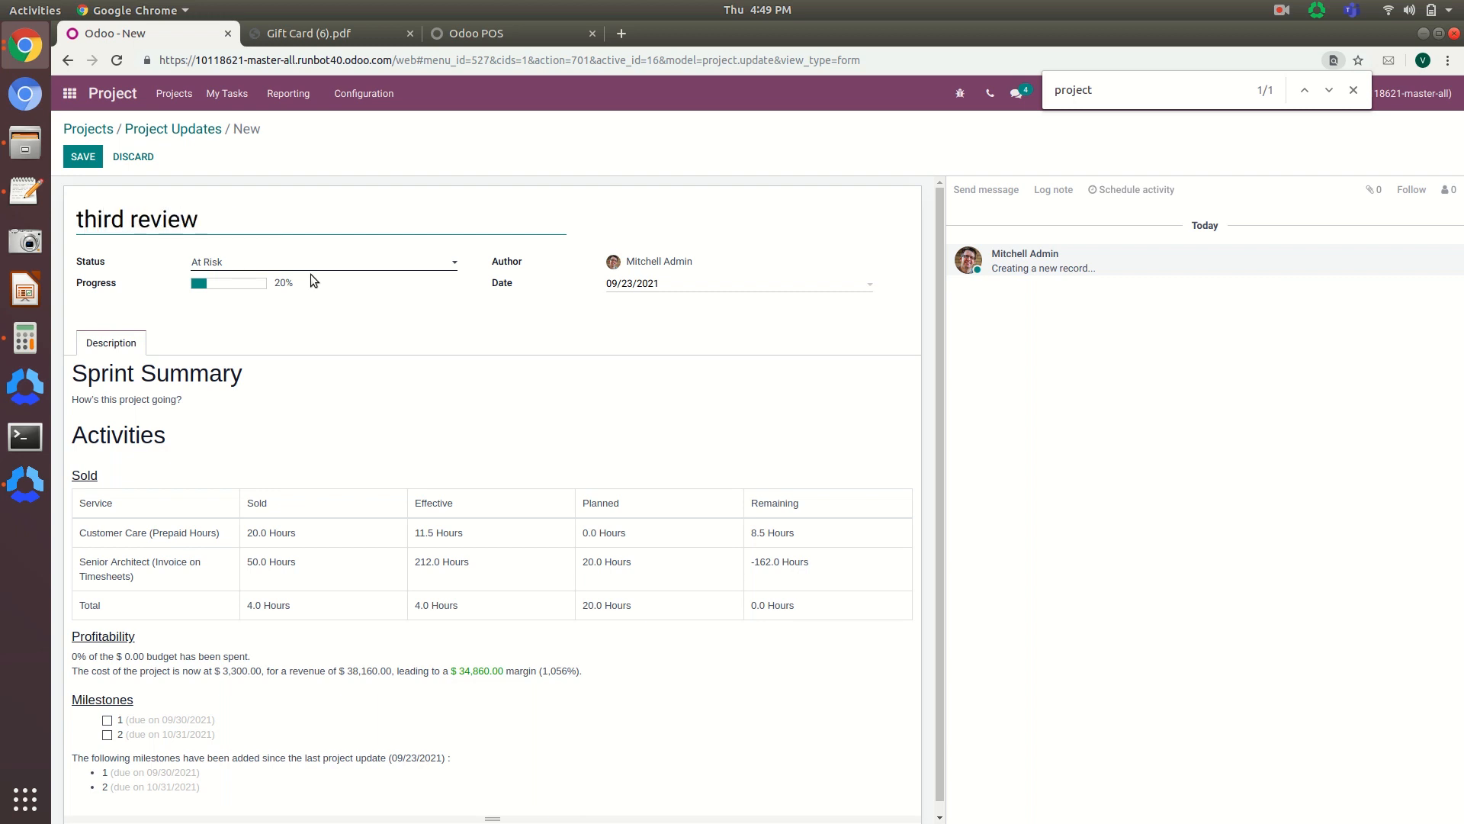
click(278, 262)
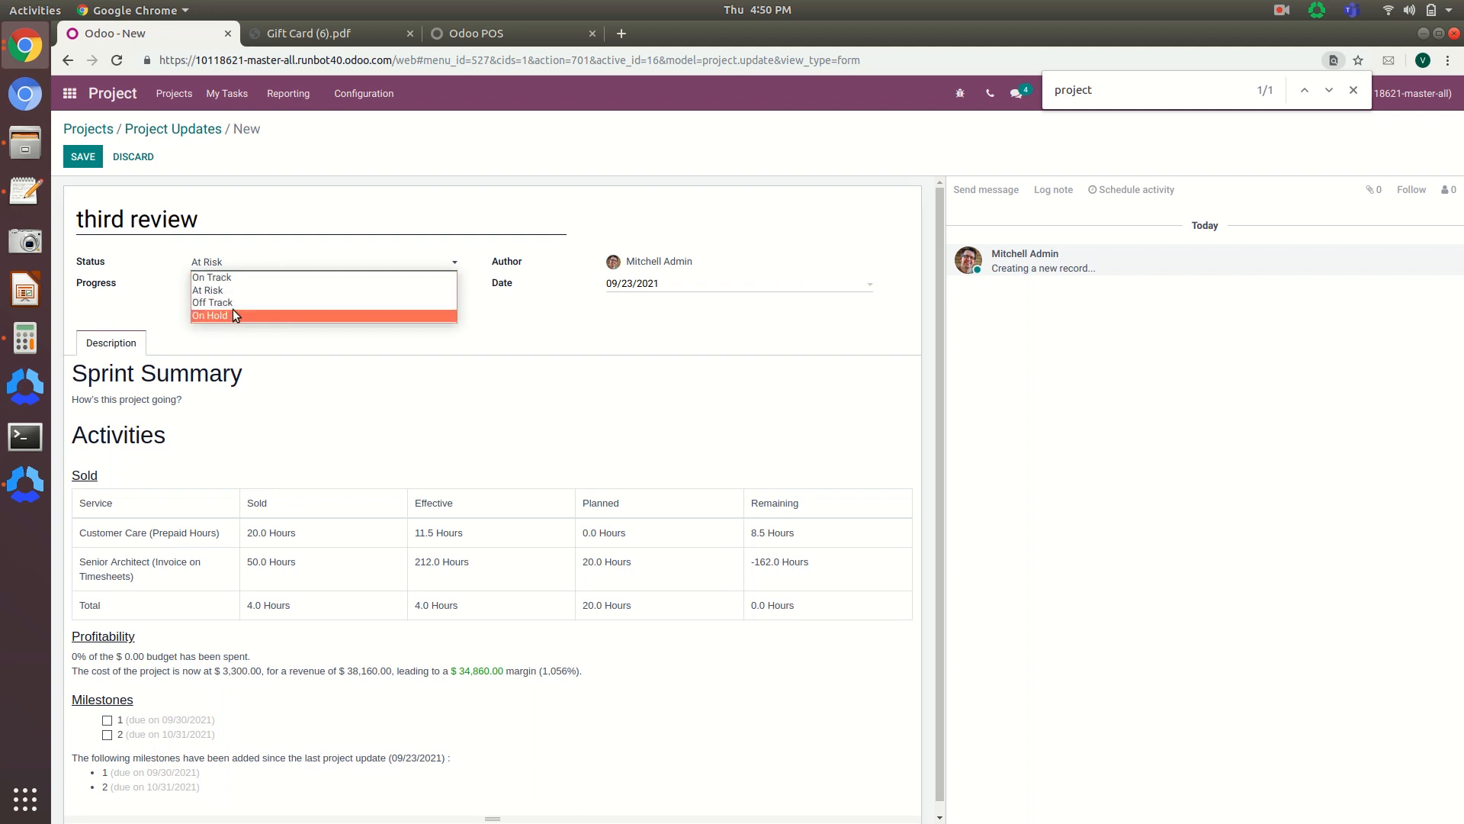
click(226, 278)
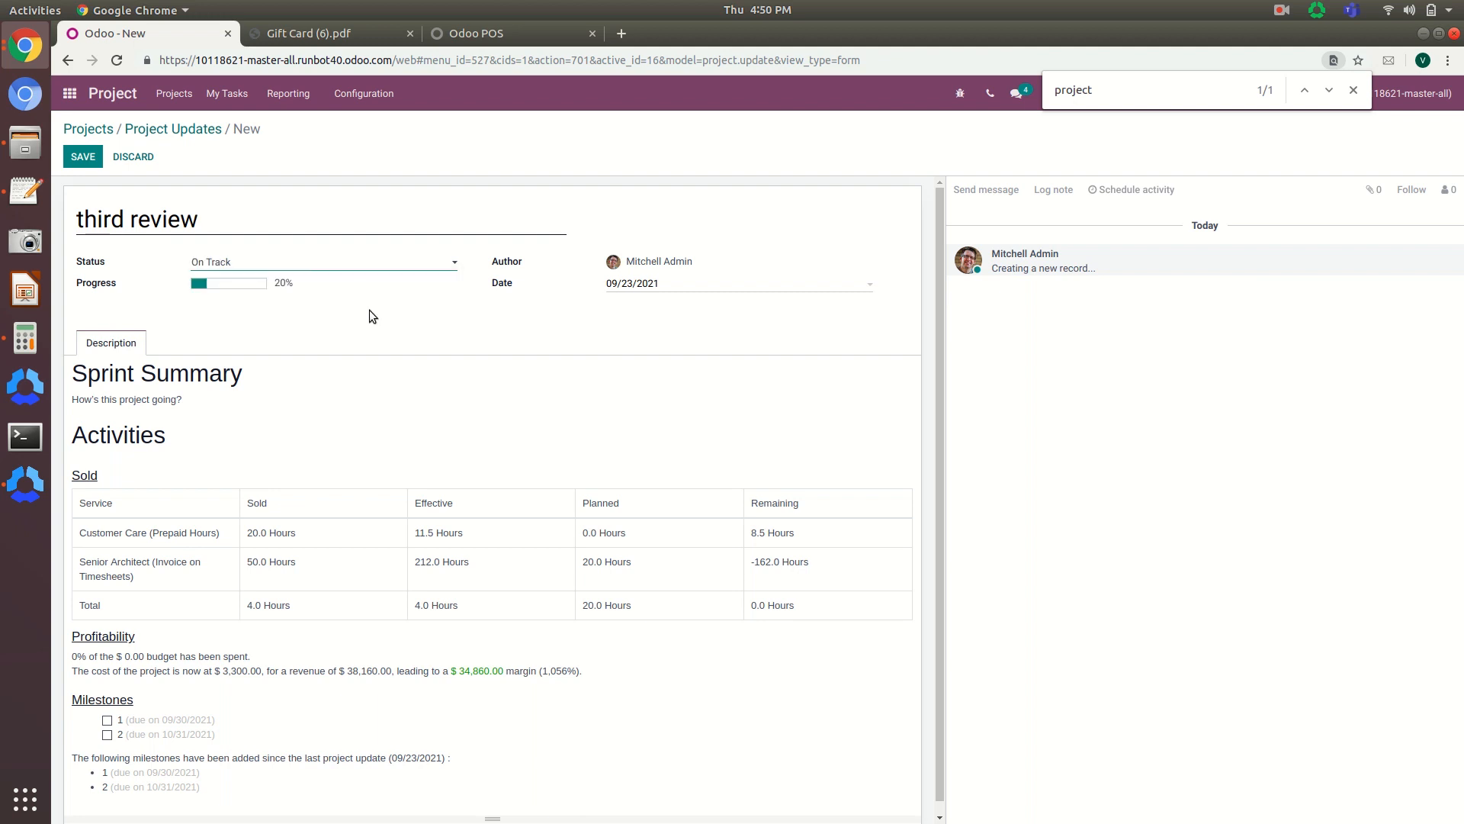
click(261, 287)
key(BackSpace)
text(70)
click(322, 344)
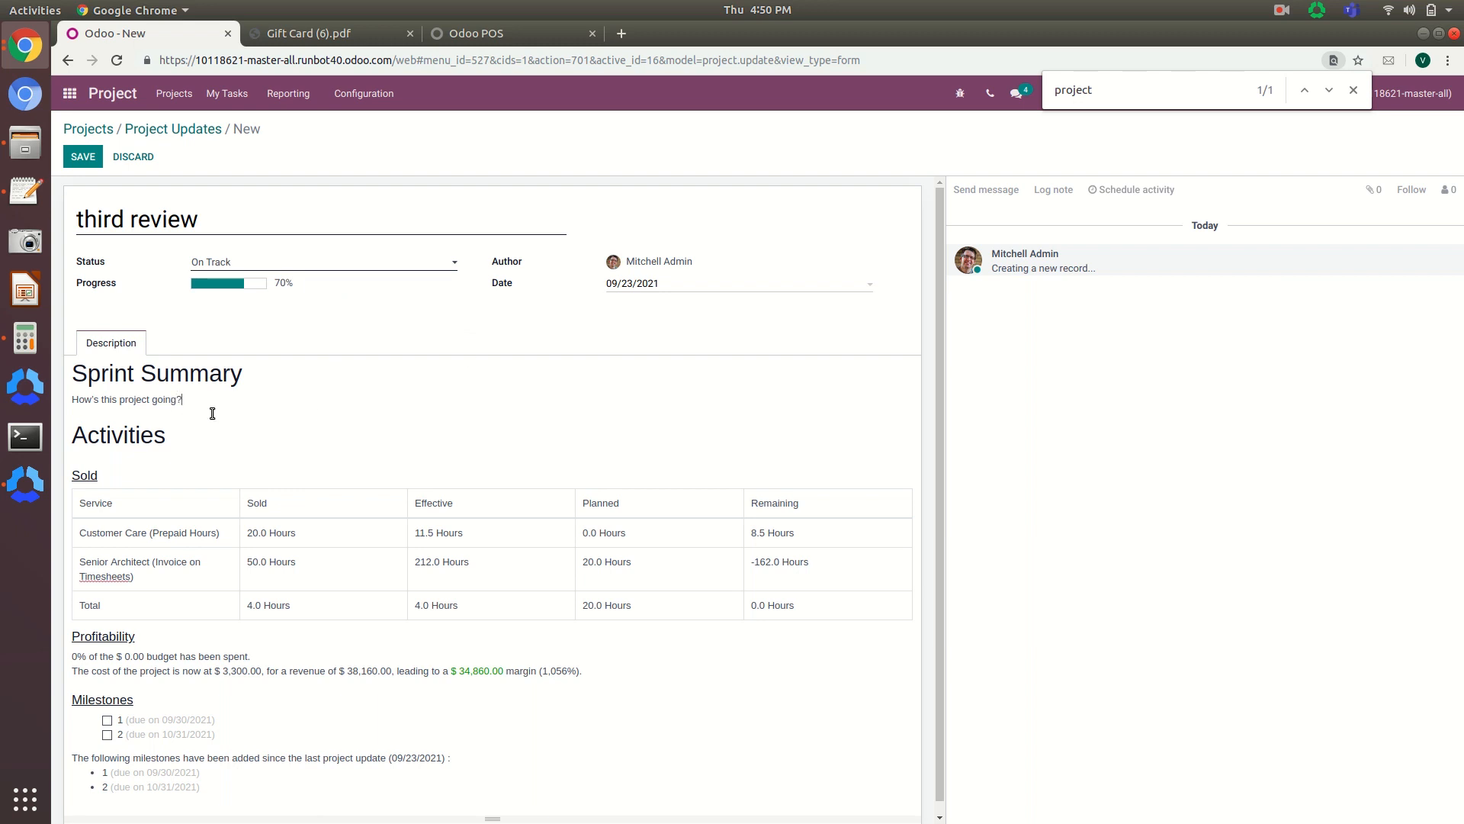
Add an empty line below the 'How's this project going?' question in the update
drag(74, 400, 186, 403)
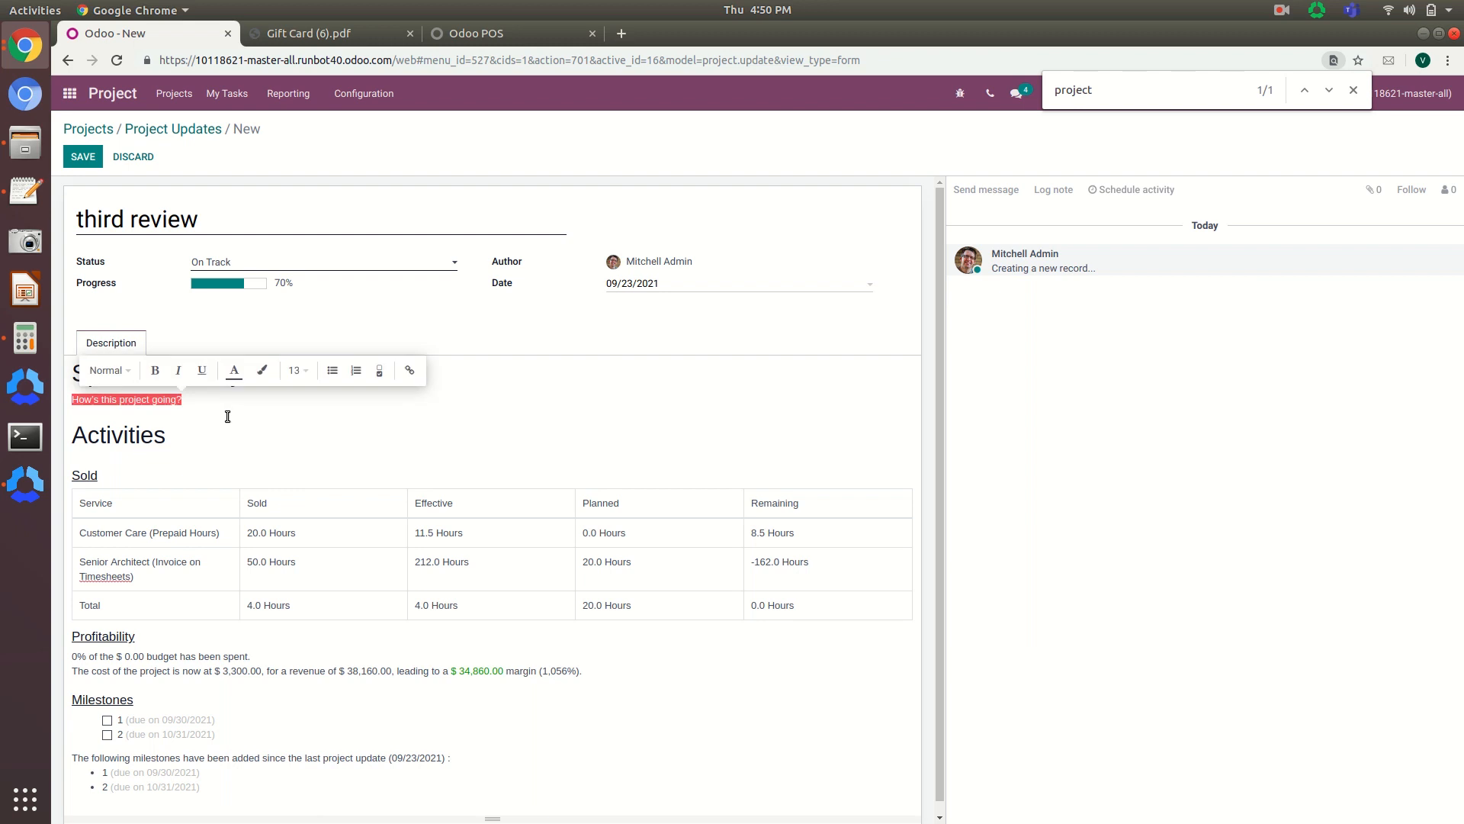
click(229, 416)
text(sss)
key(BackSpace)
key(BackSpace)
key(BackSpace)
key(BackSpace)
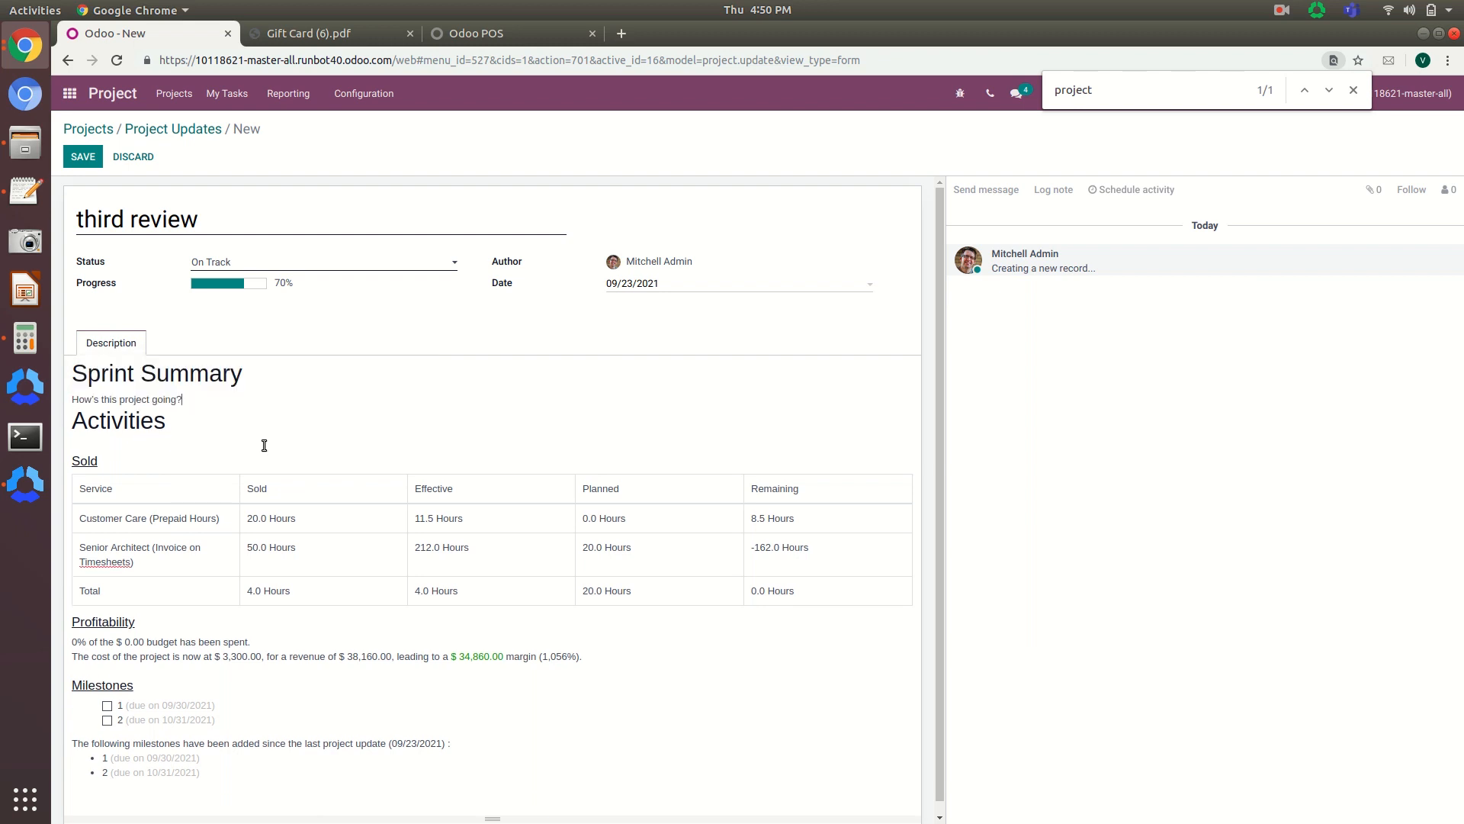
key(Return)
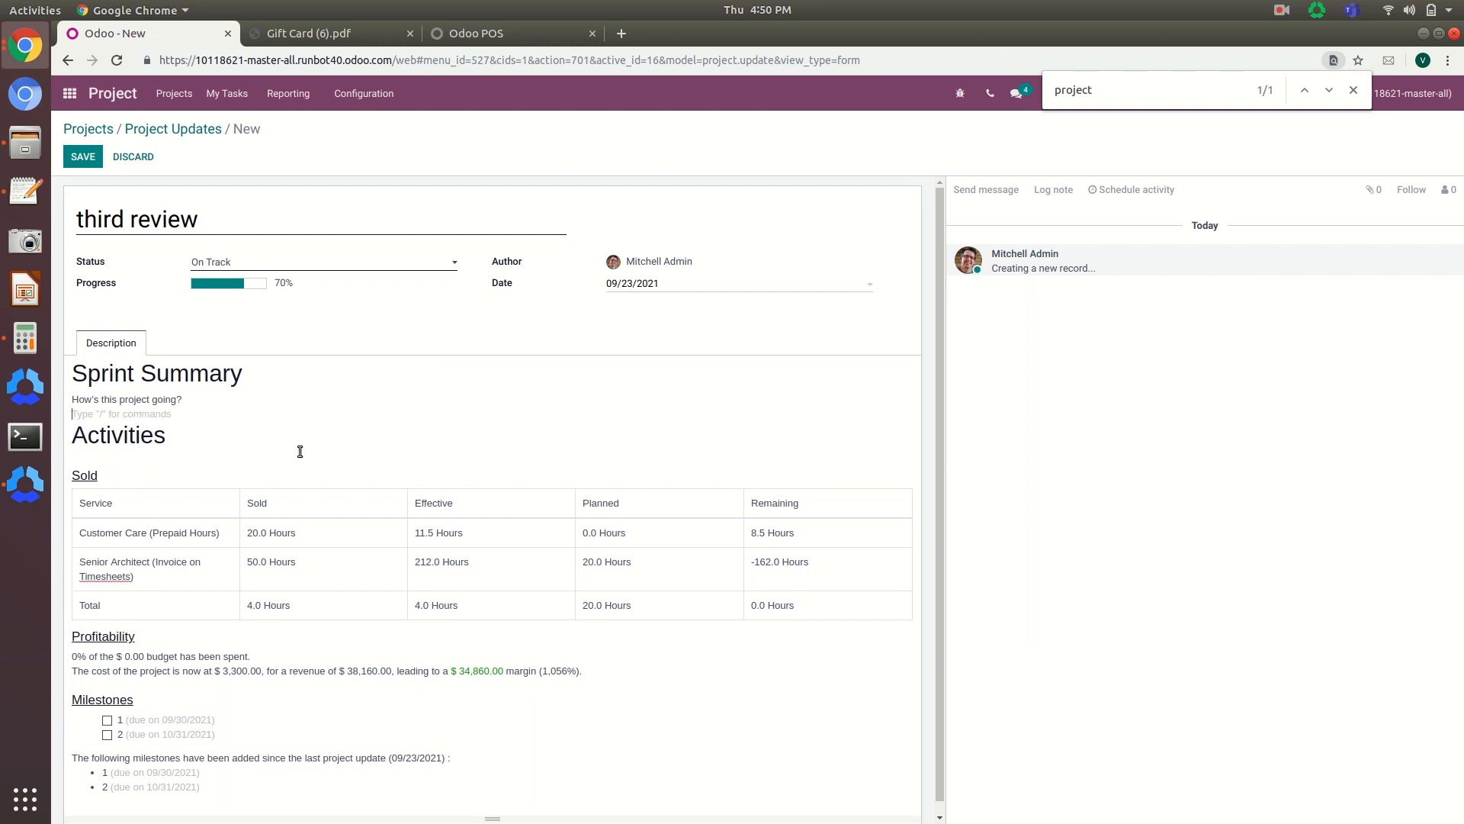
text(/)
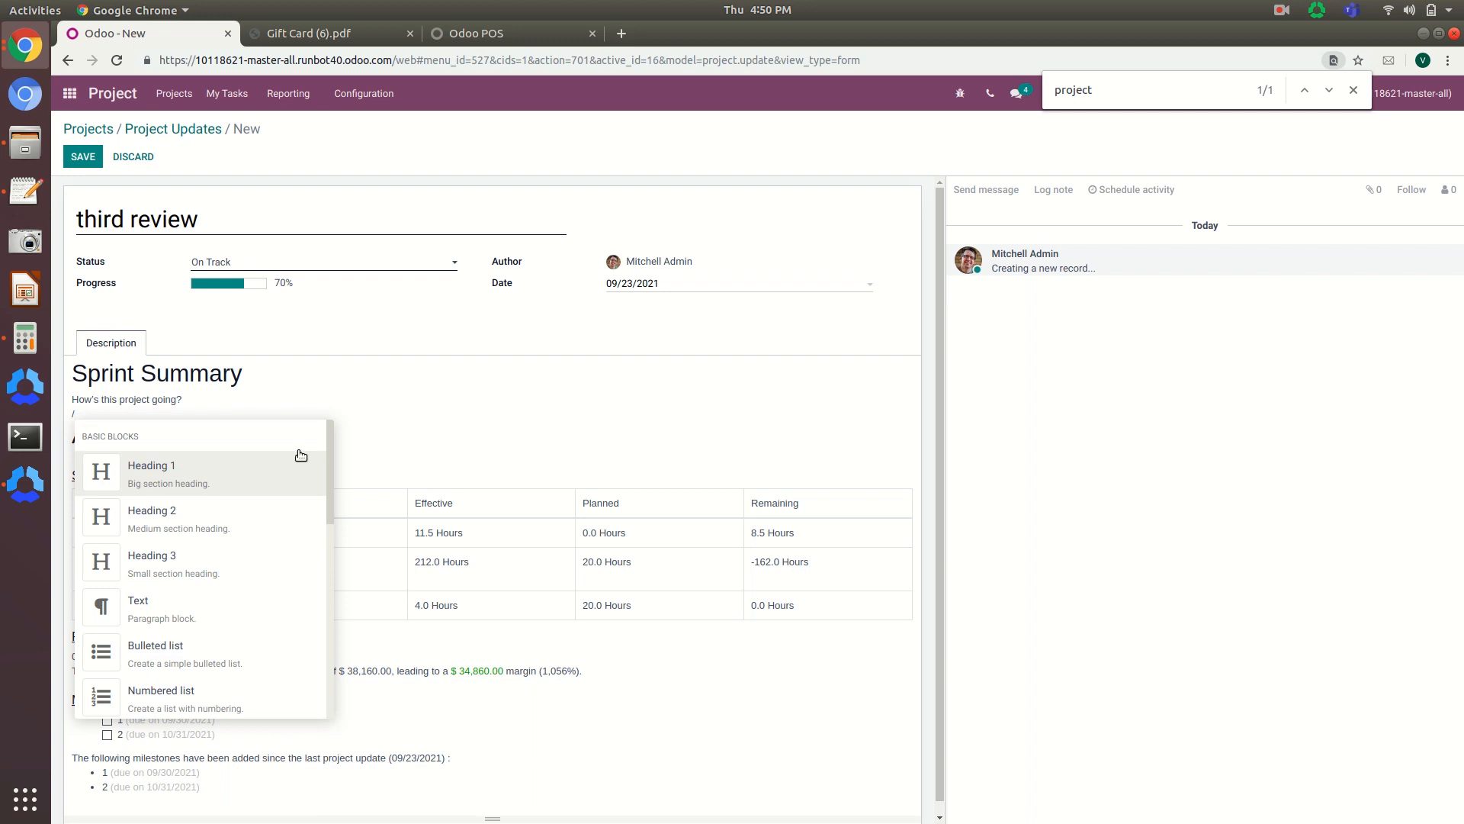
click(405, 403)
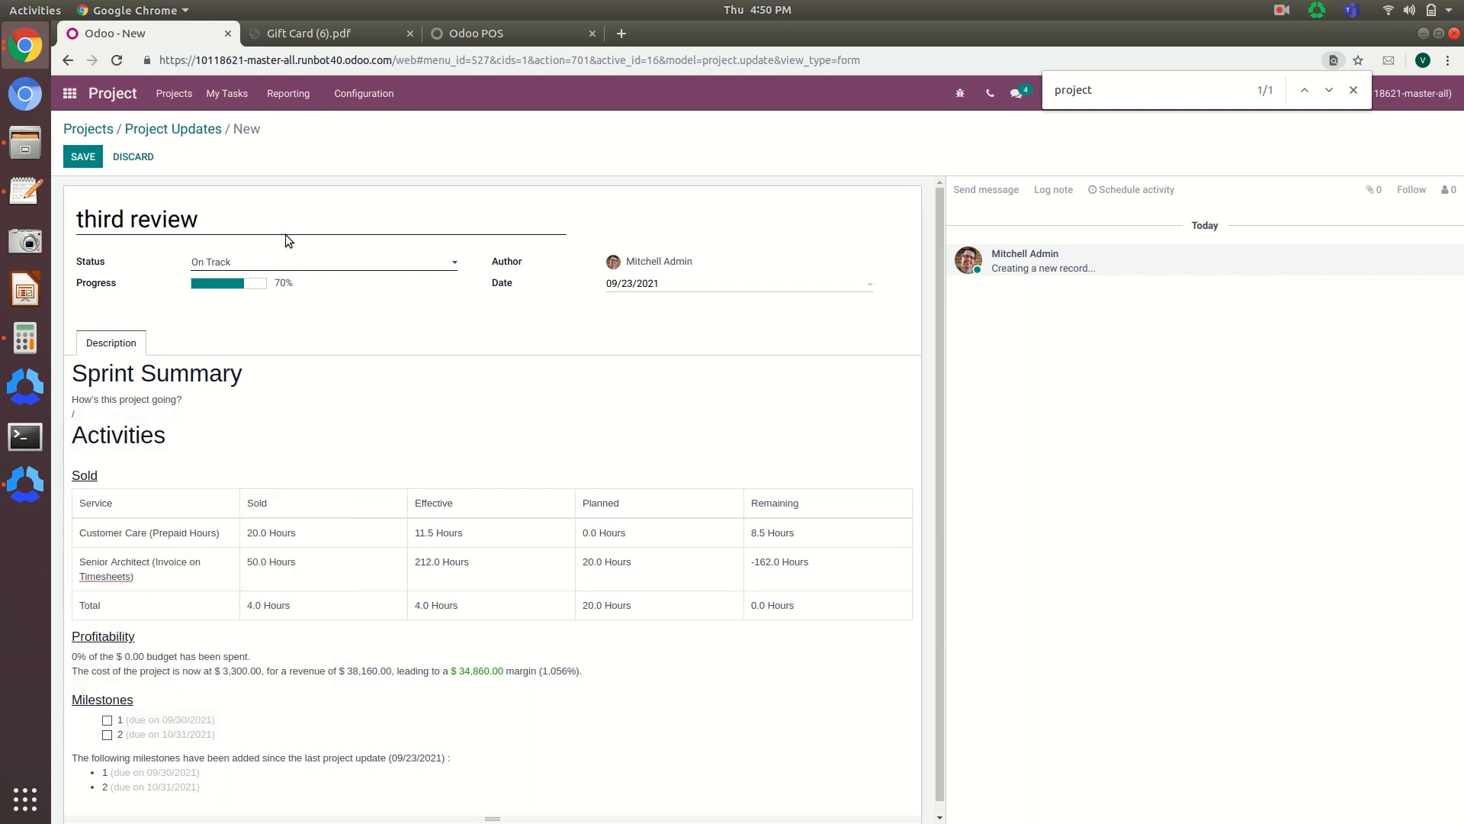
scroll(356, 428, down, 1)
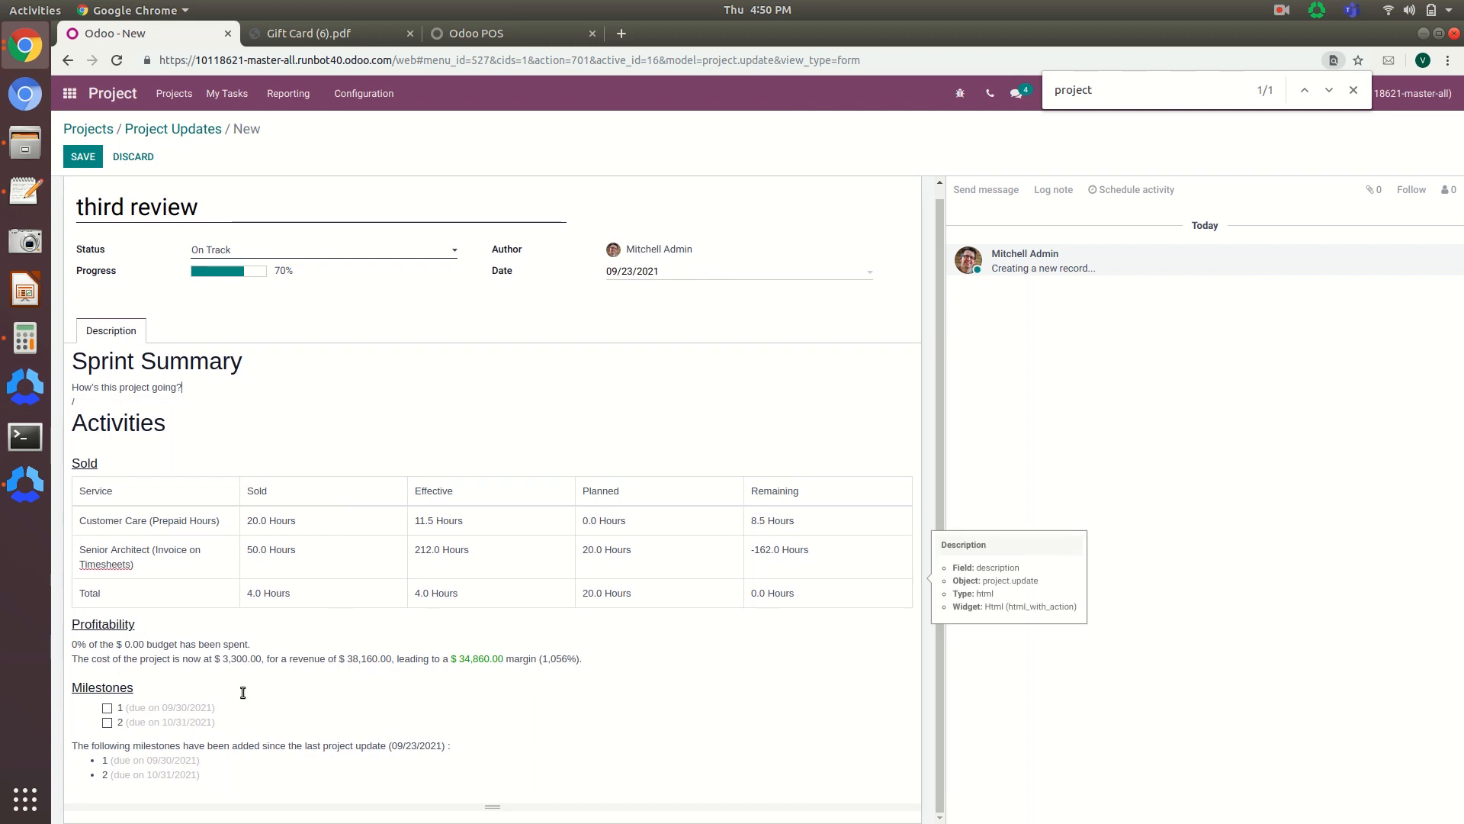
Save the third review update and begin a new milestone from Project Updates
click(98, 161)
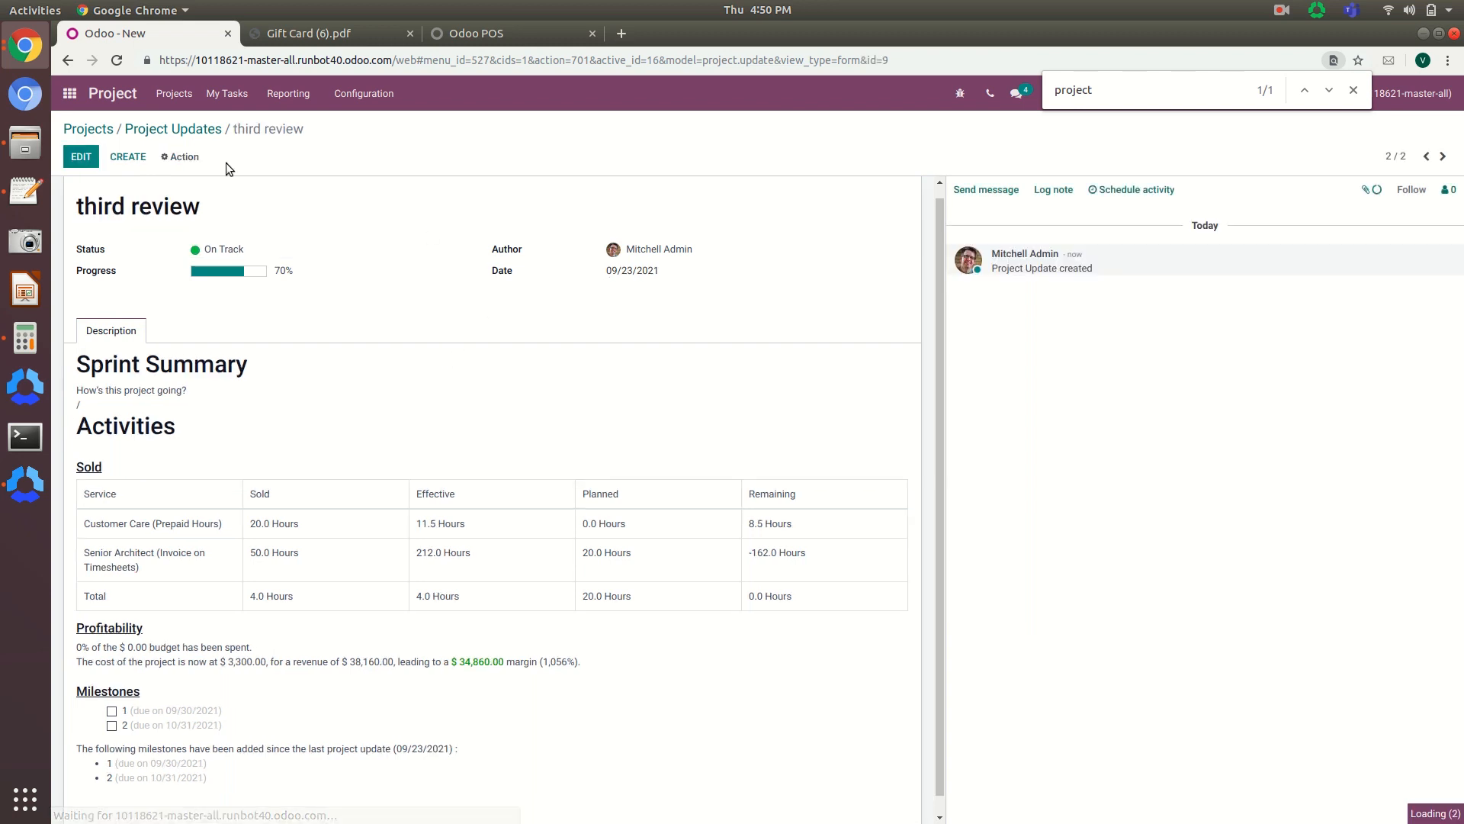
click(175, 130)
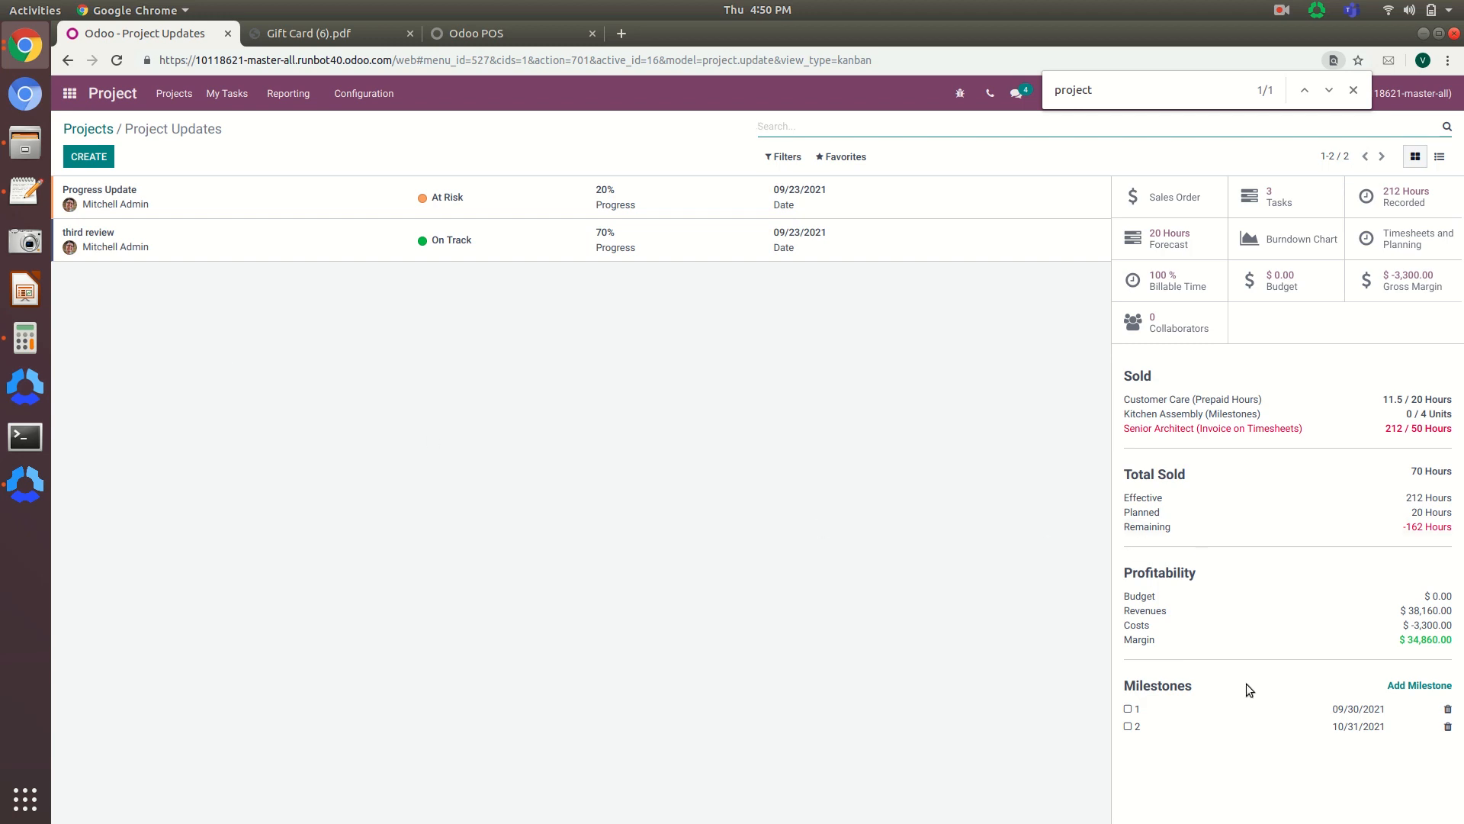
click(1440, 686)
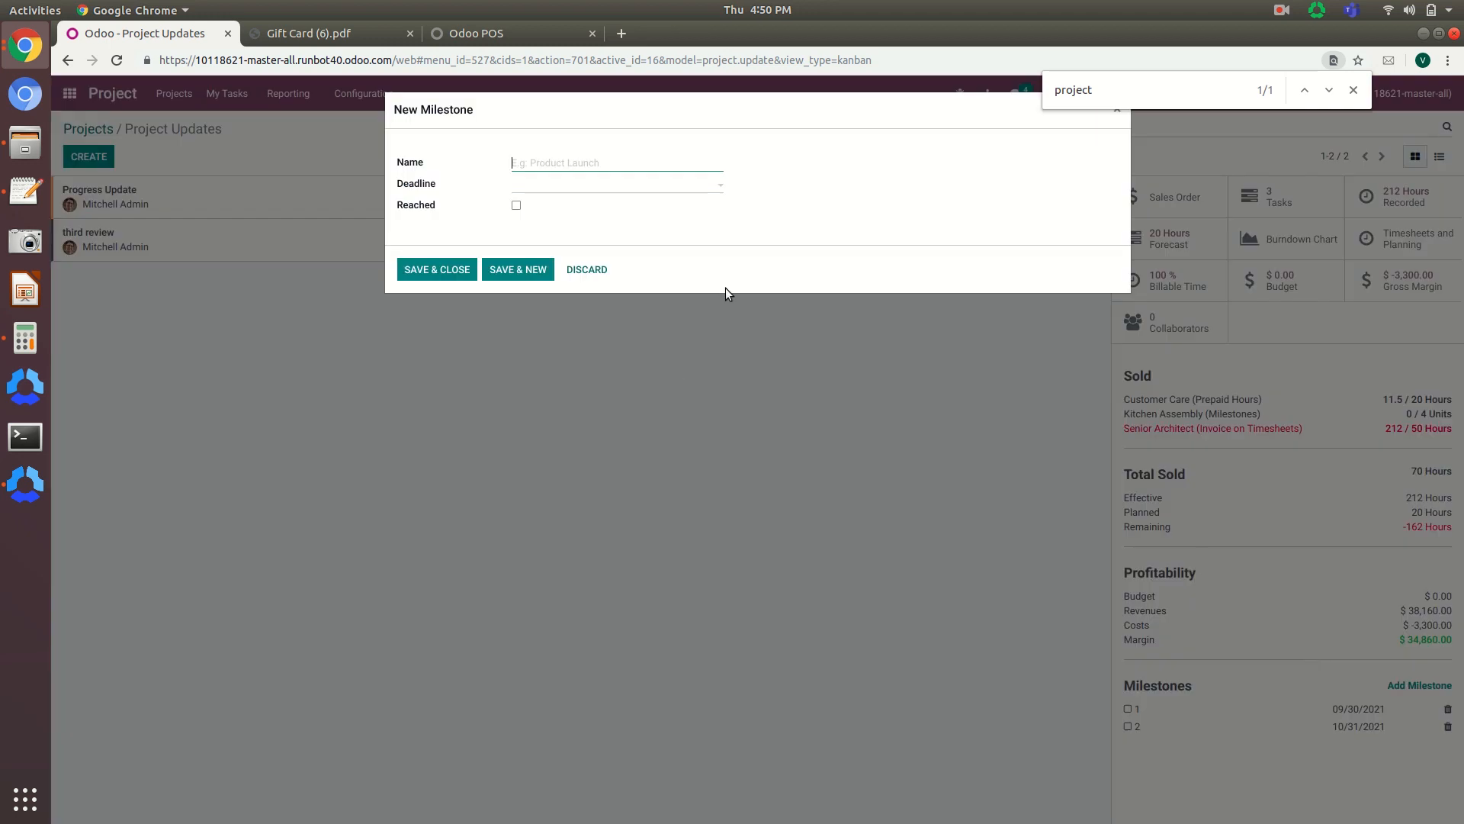
Save milestone 'Construction project' with deadline 09/30/2021, then return to the apps home screen
text(Construction project)
click(681, 191)
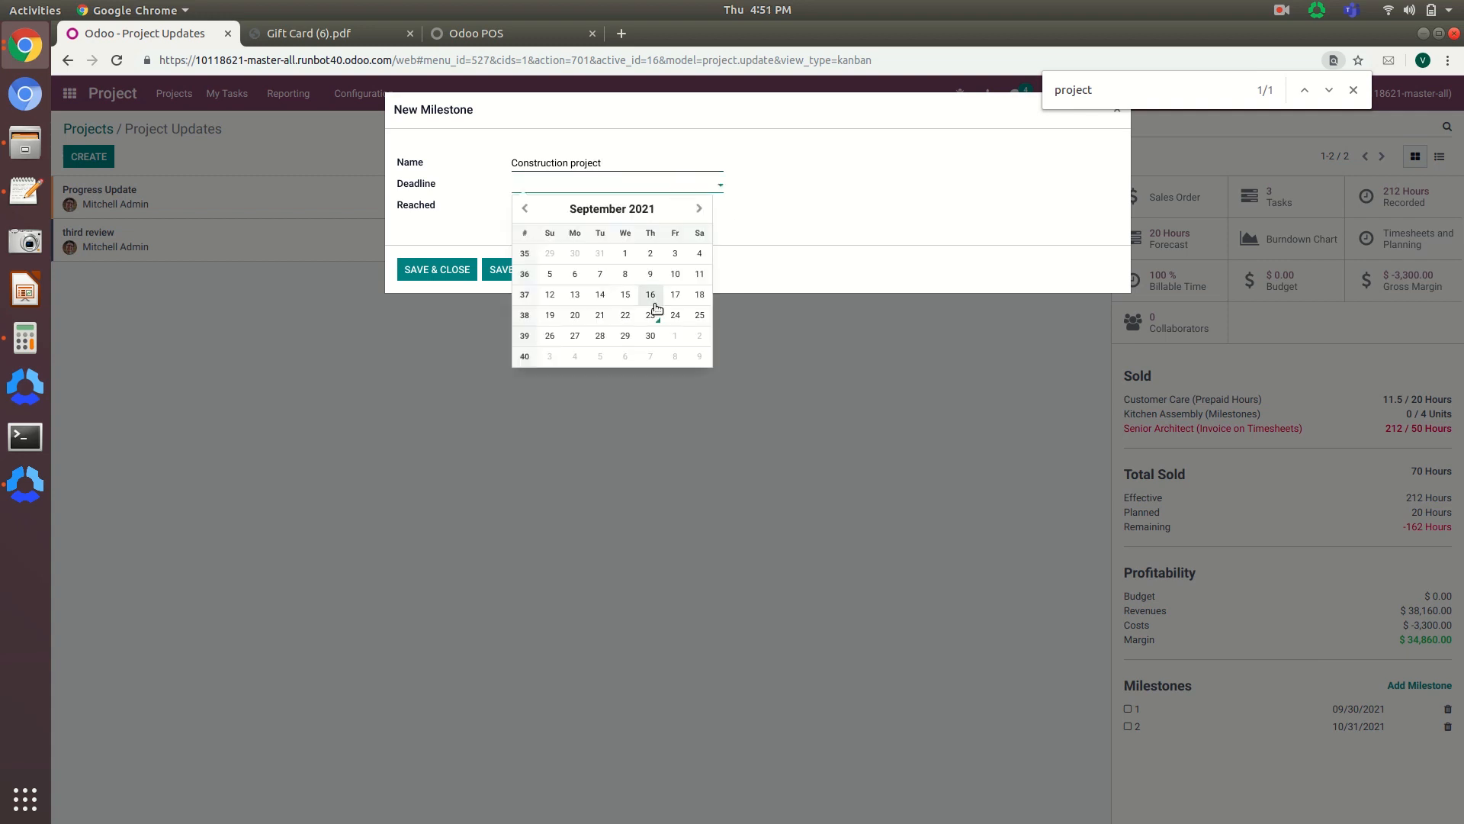
click(650, 335)
click(442, 270)
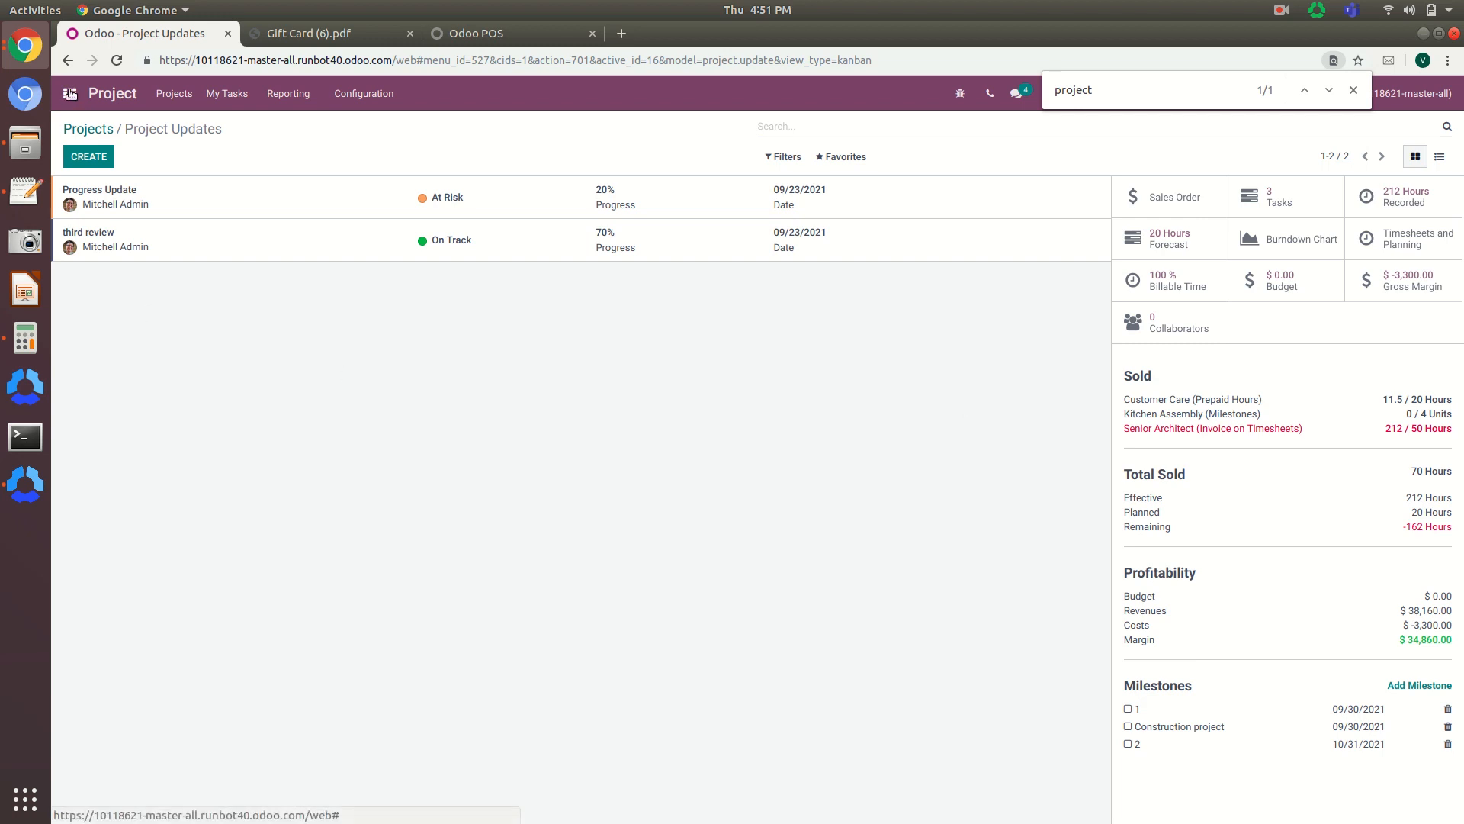
click(70, 93)
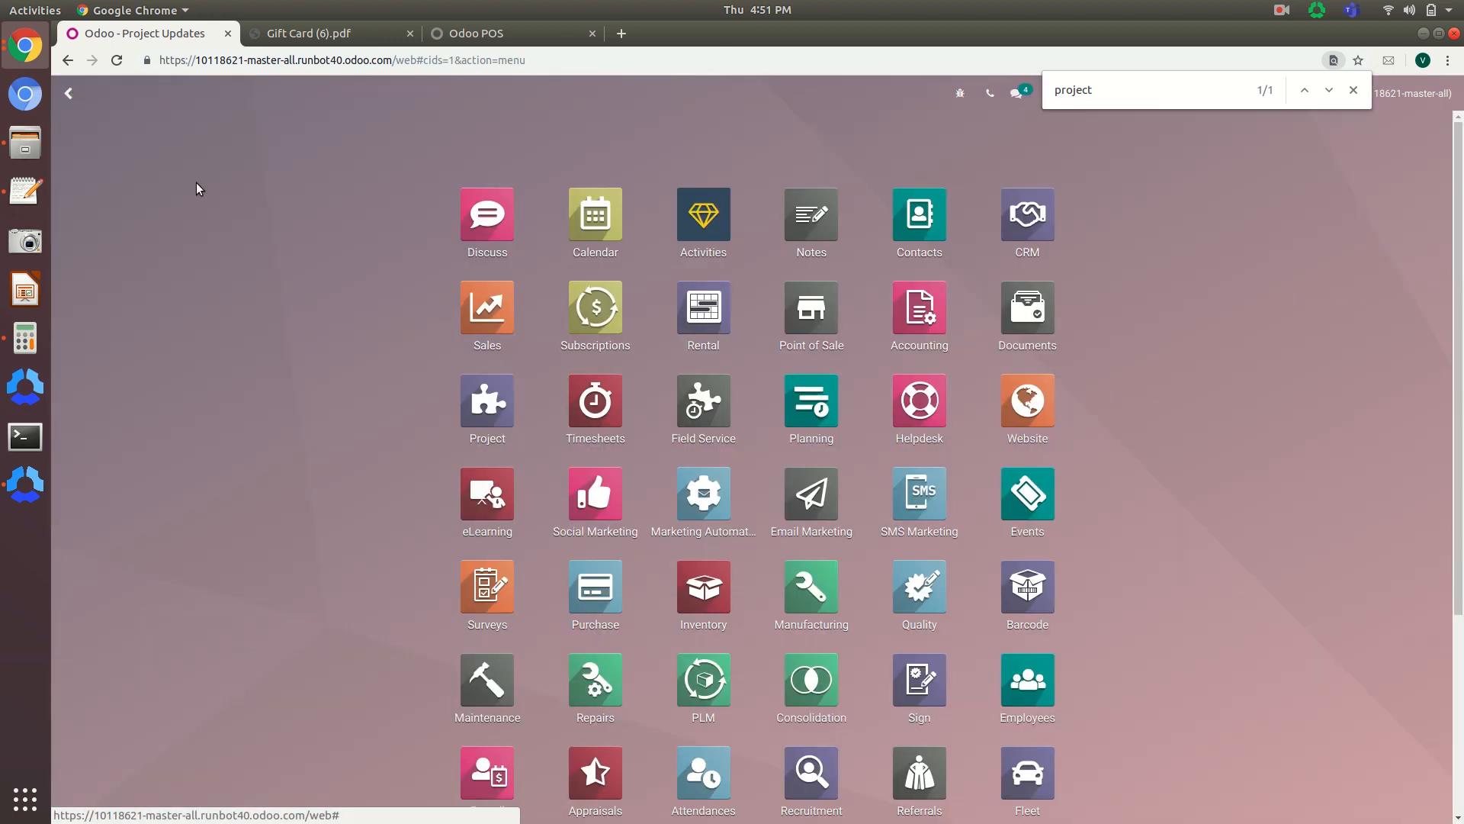
Try changing purchase order P00018's purchase type to Commission, discard it, and return home
click(595, 587)
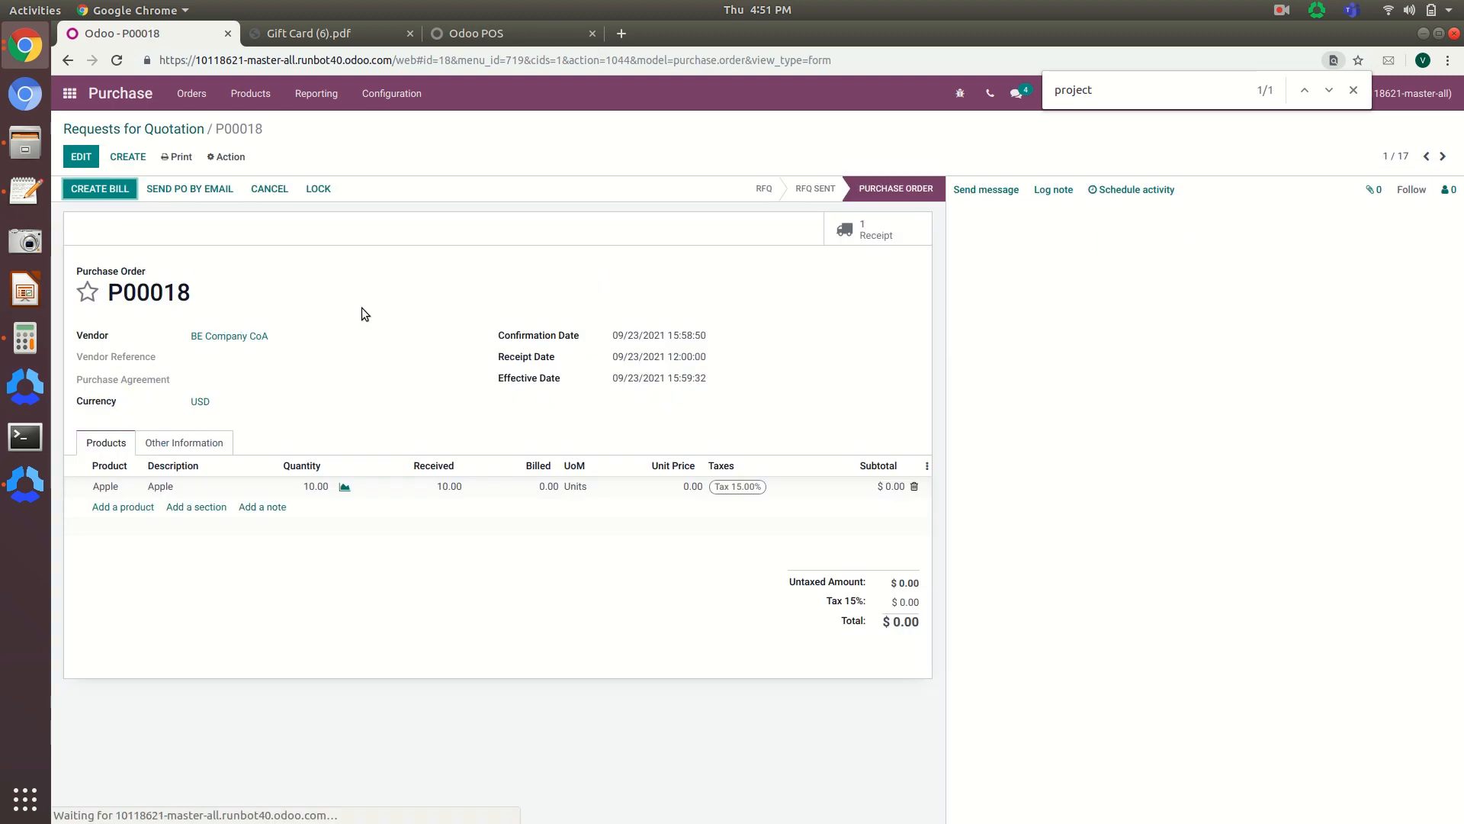
click(185, 442)
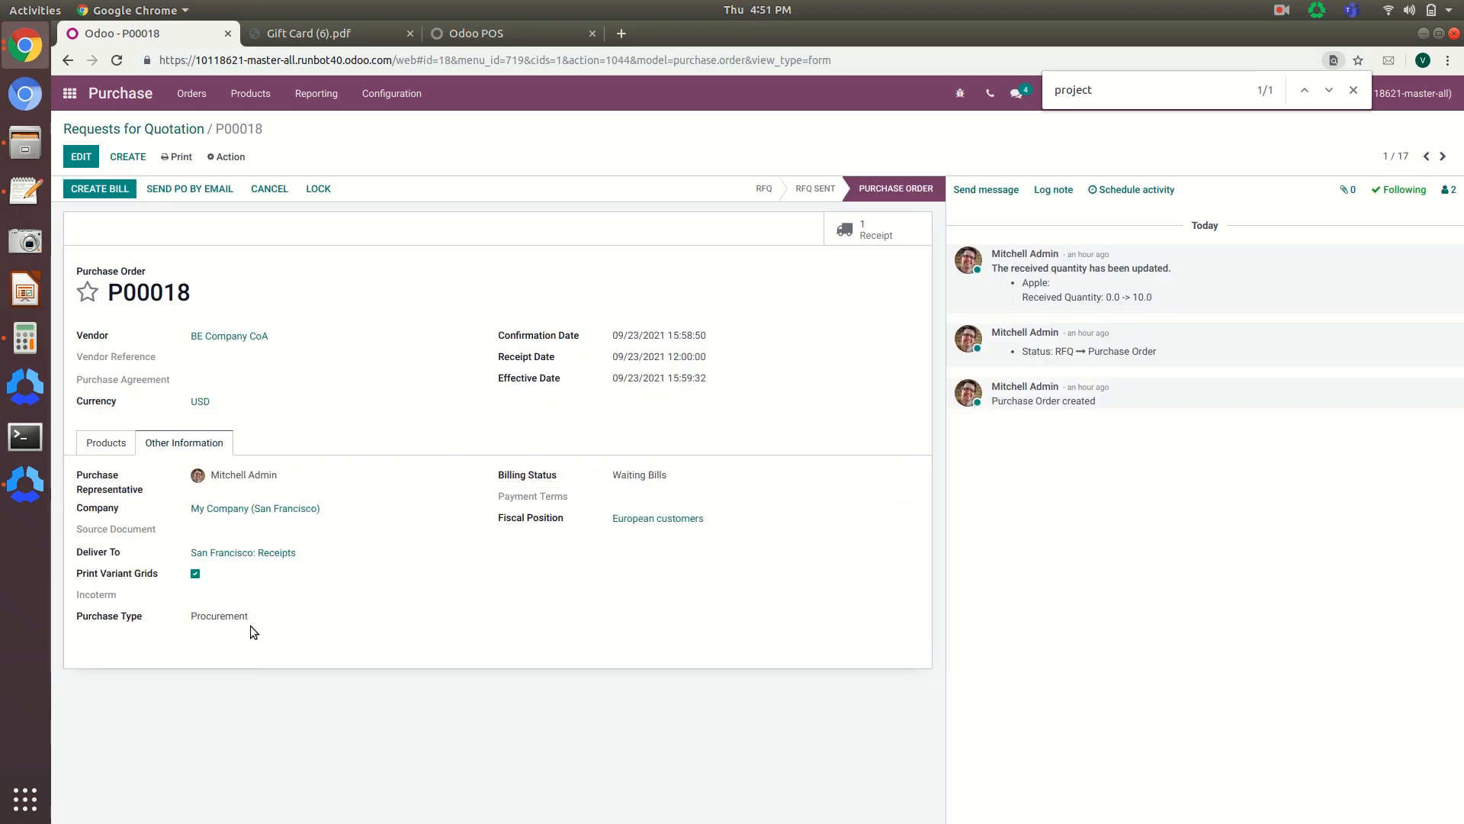
click(80, 157)
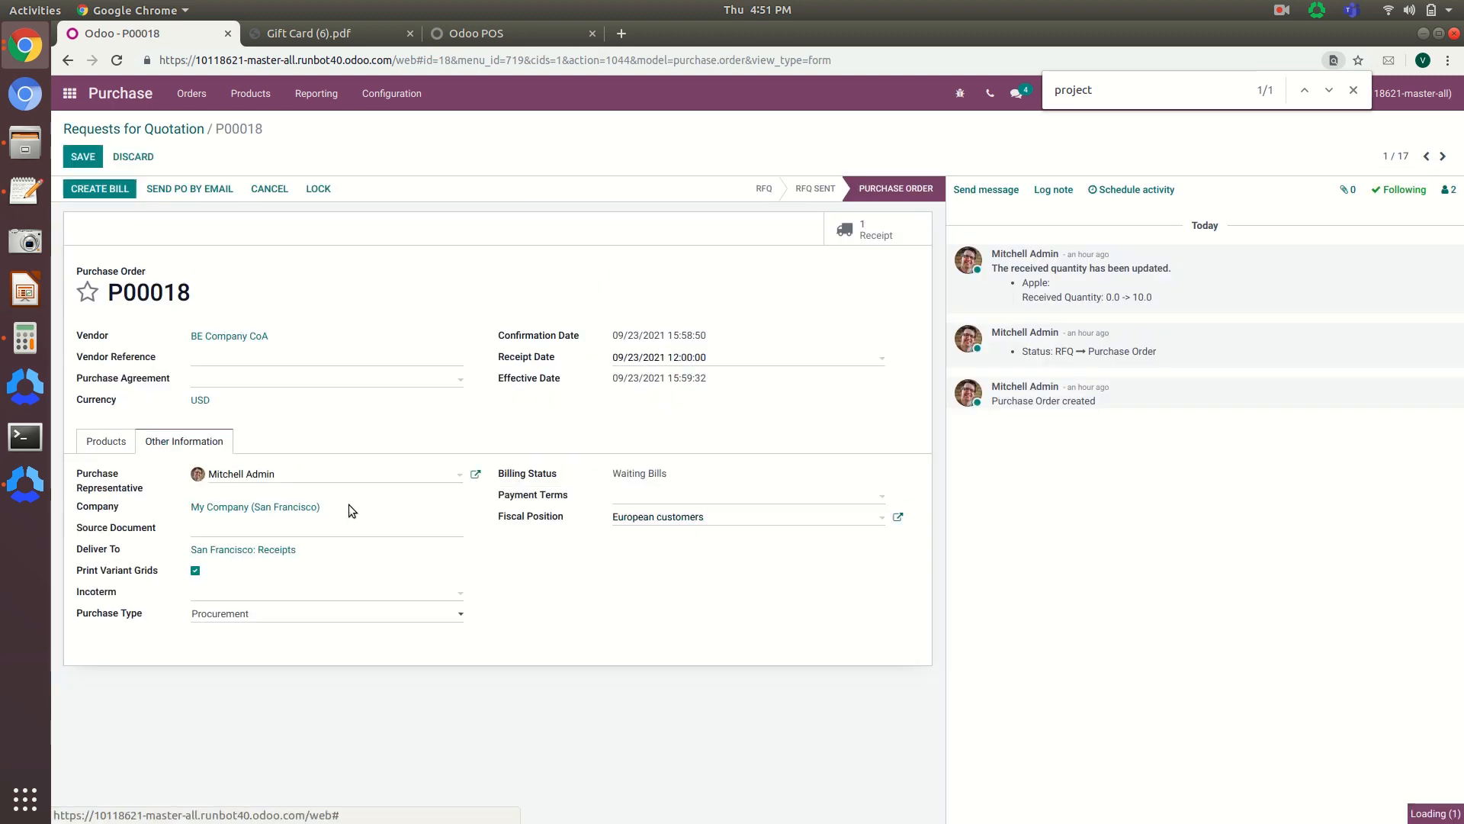
click(320, 610)
click(264, 656)
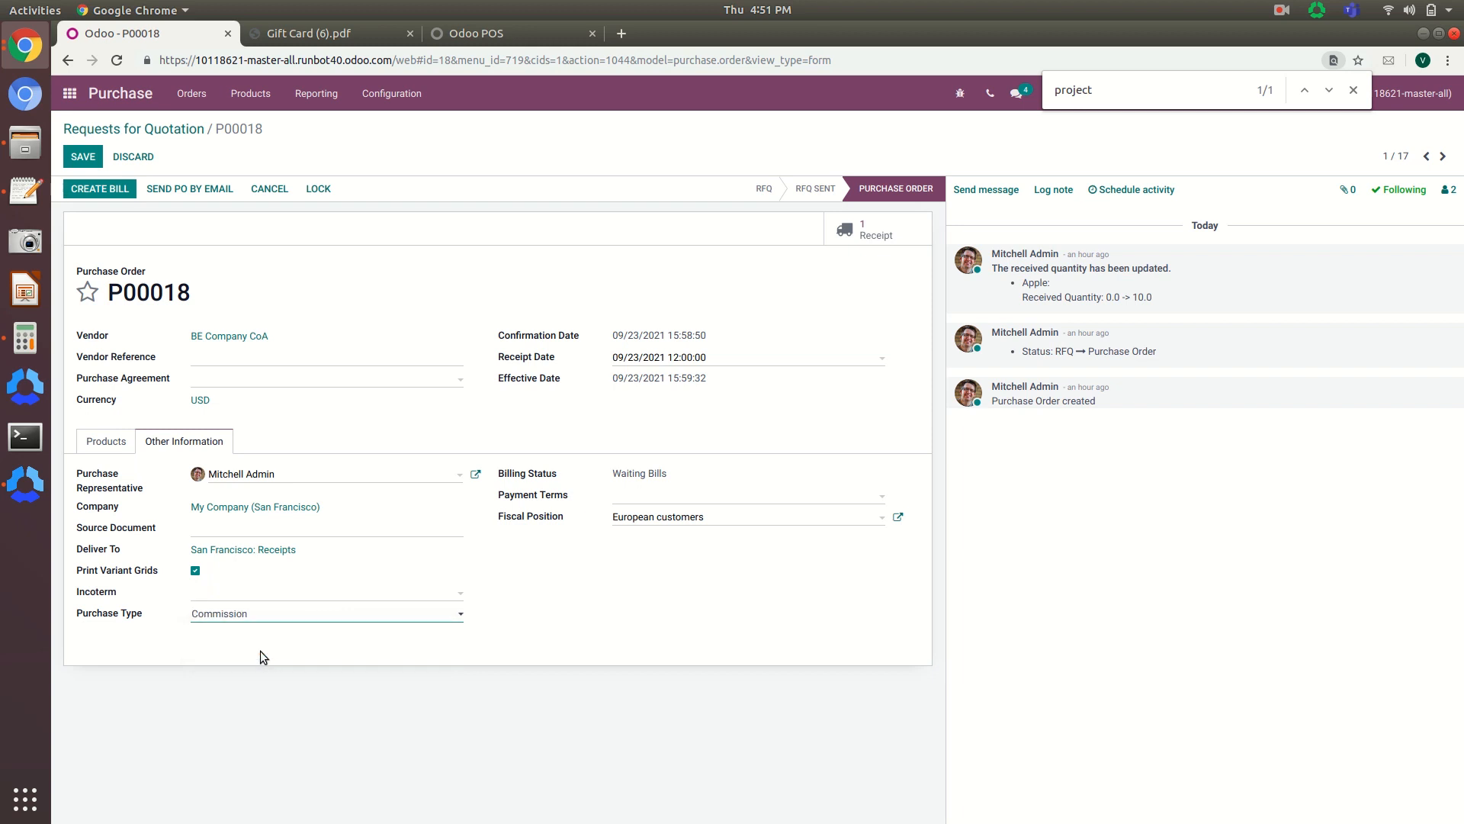
click(133, 157)
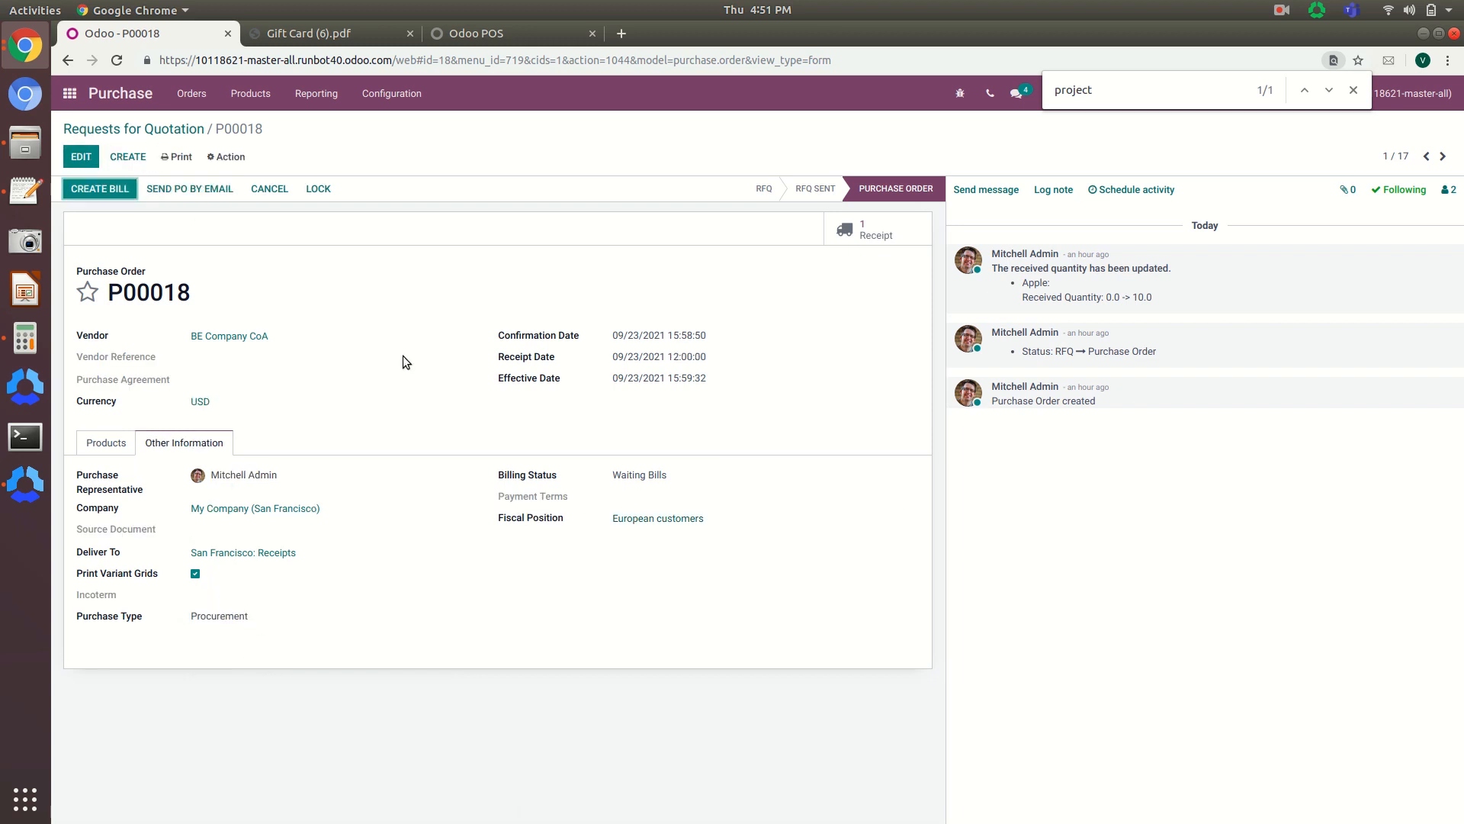
click(69, 93)
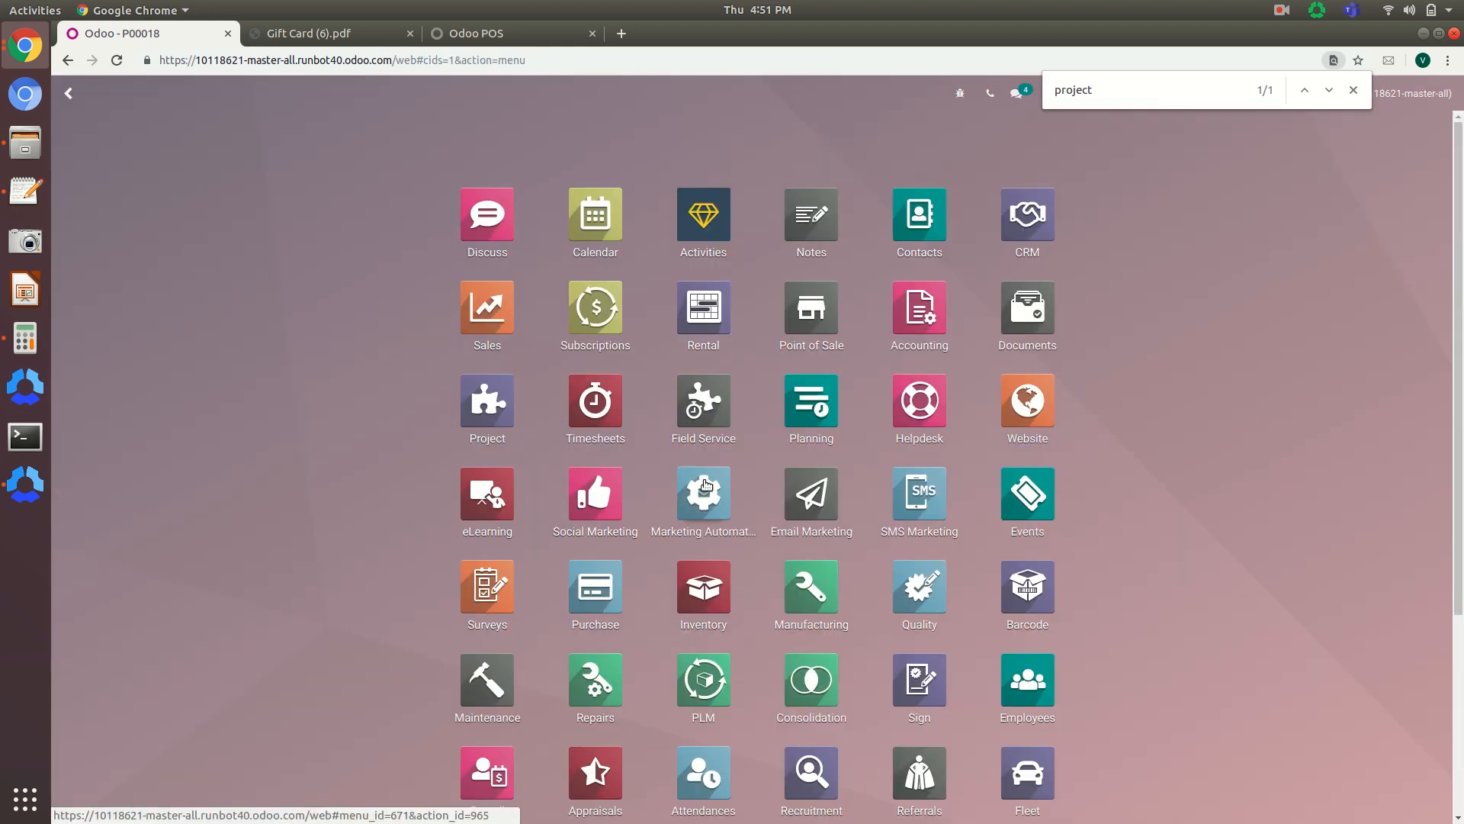
Inspect the Delivery Orders operation type in Inventory configuration, then open Notes
click(700, 597)
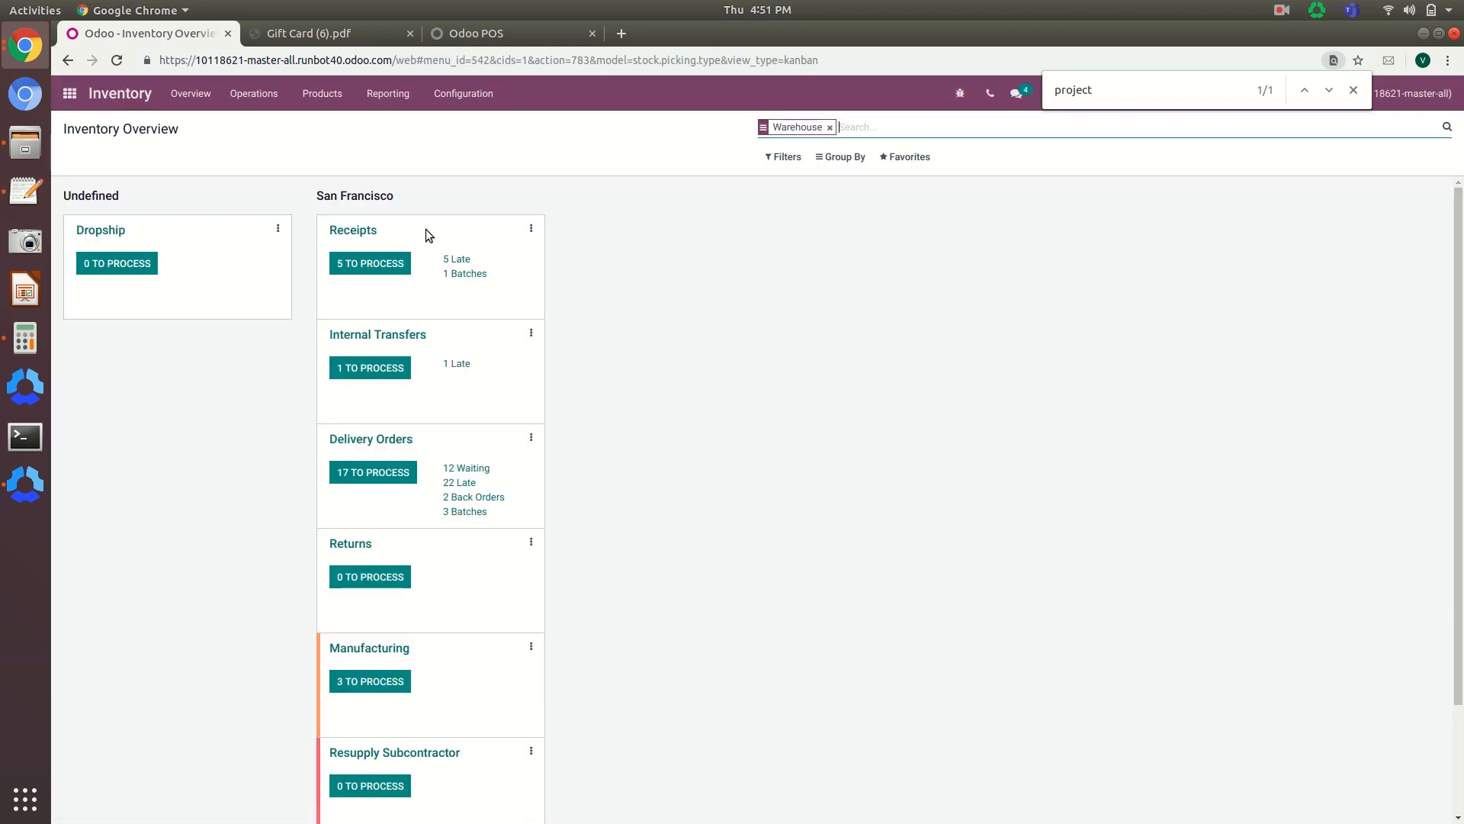
click(456, 103)
click(488, 205)
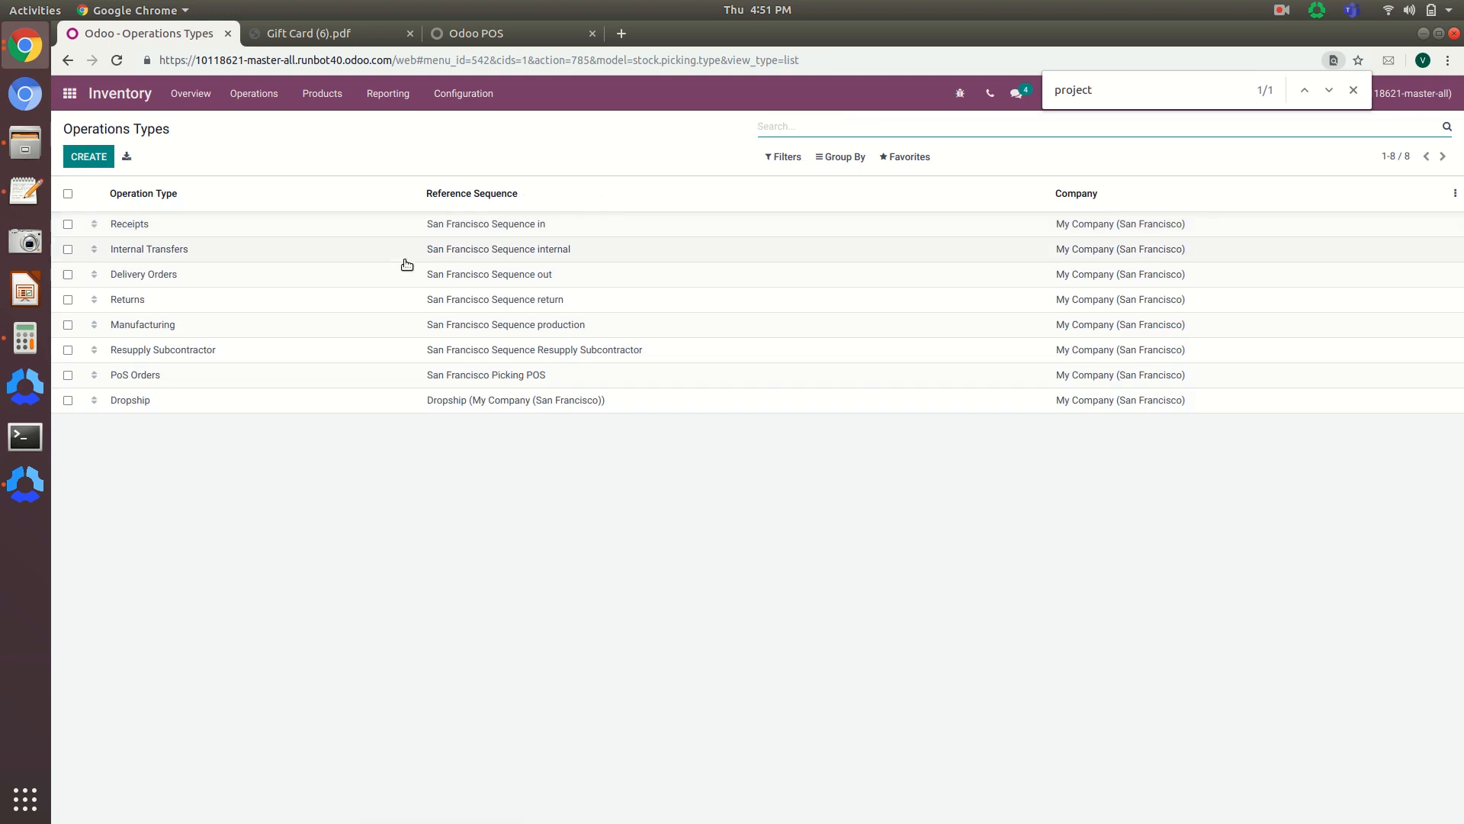
click(439, 279)
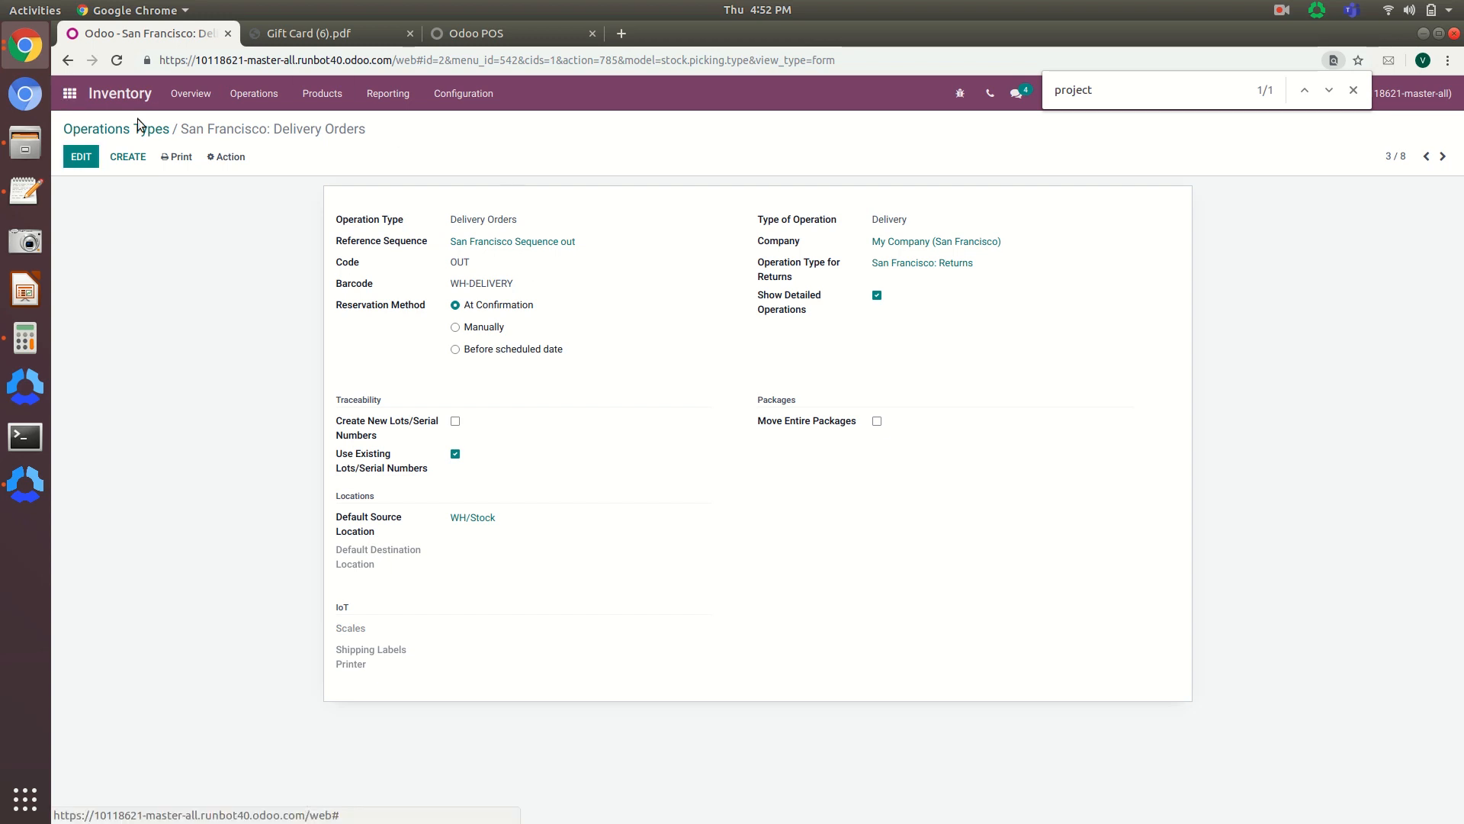
click(69, 93)
click(815, 218)
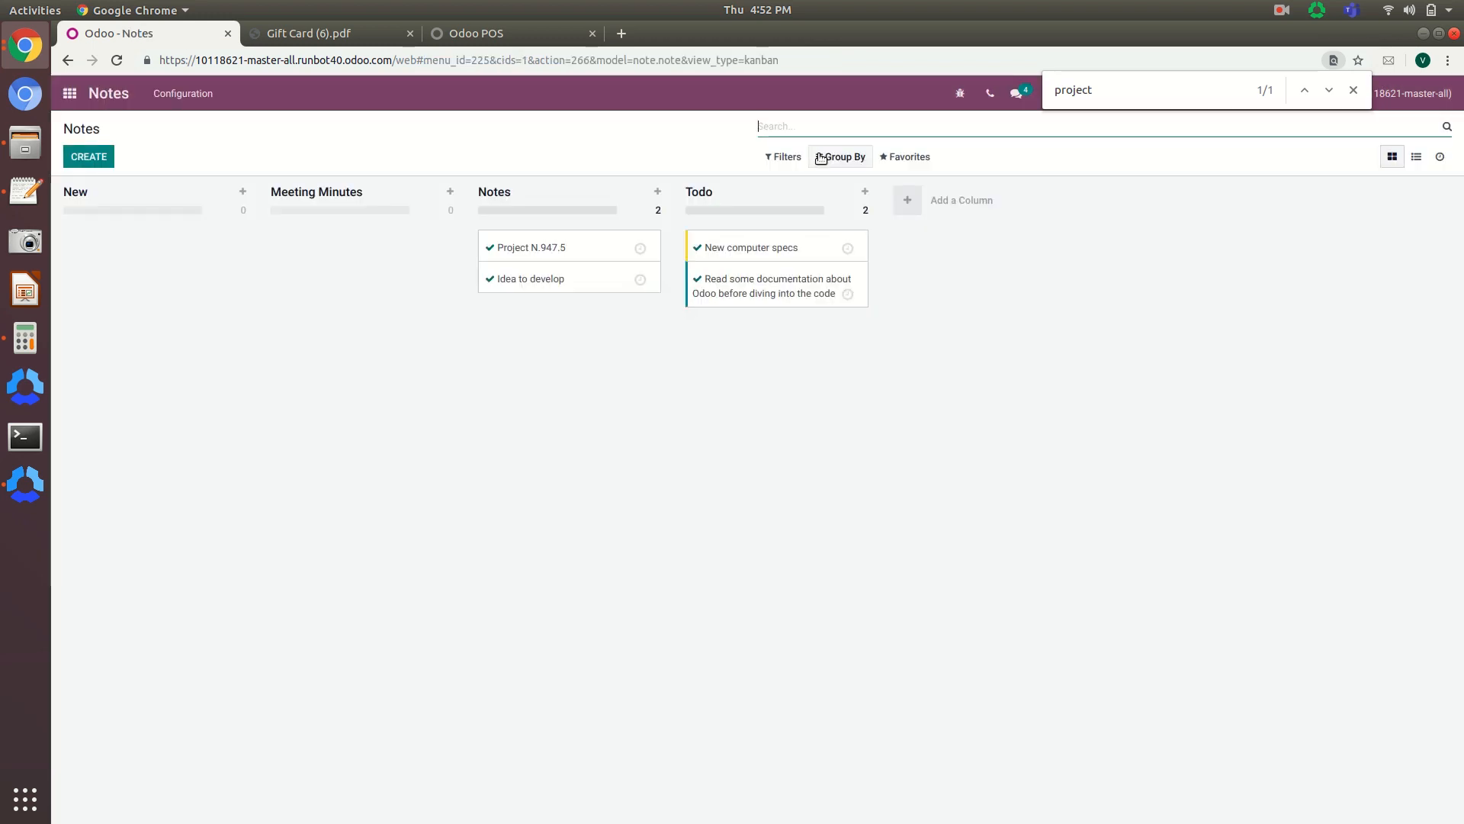
Create a new note with a Heading 1 title 'Team meeting on 23rd September'
click(107, 157)
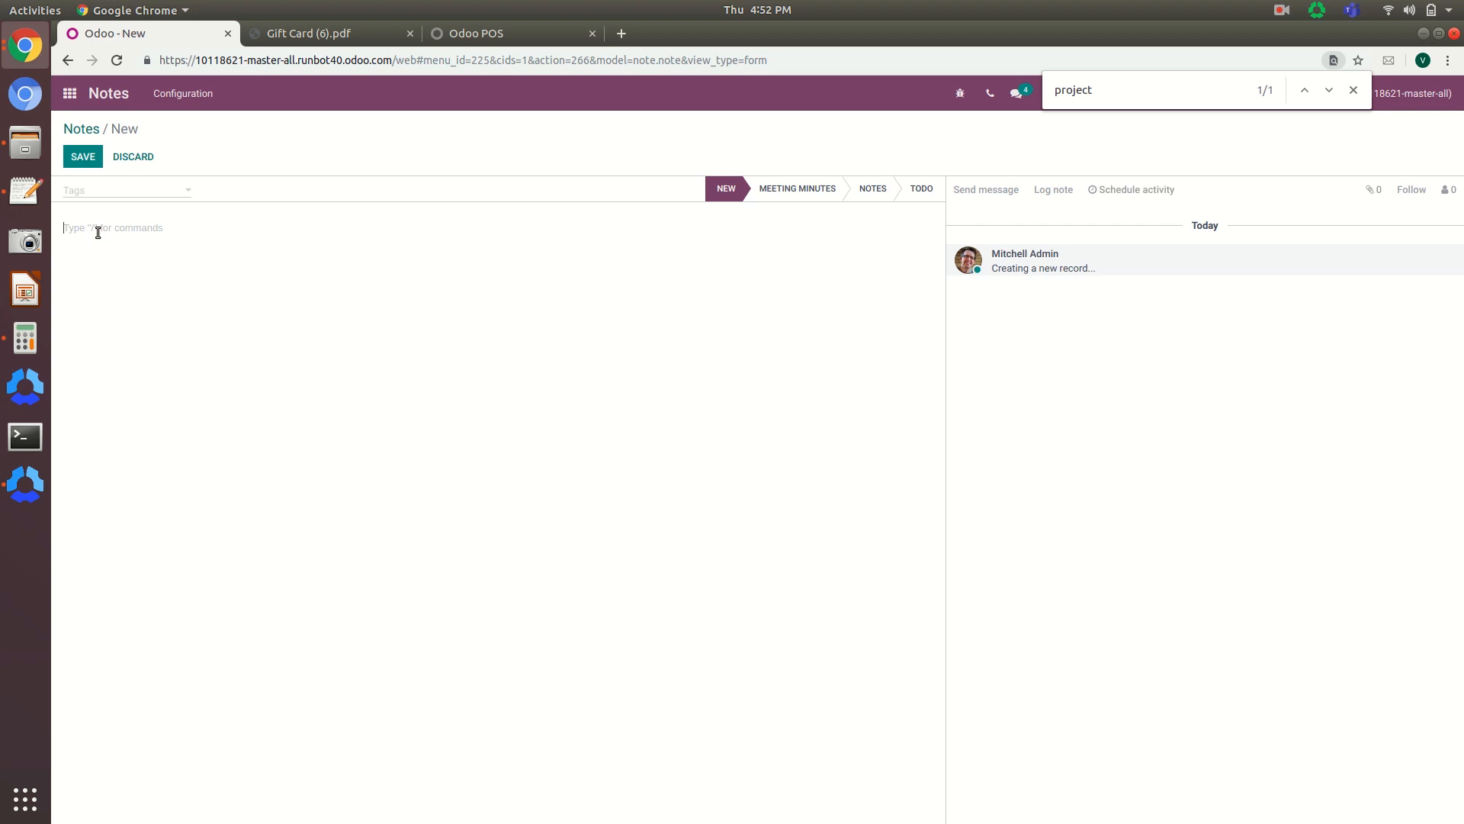
text(/)
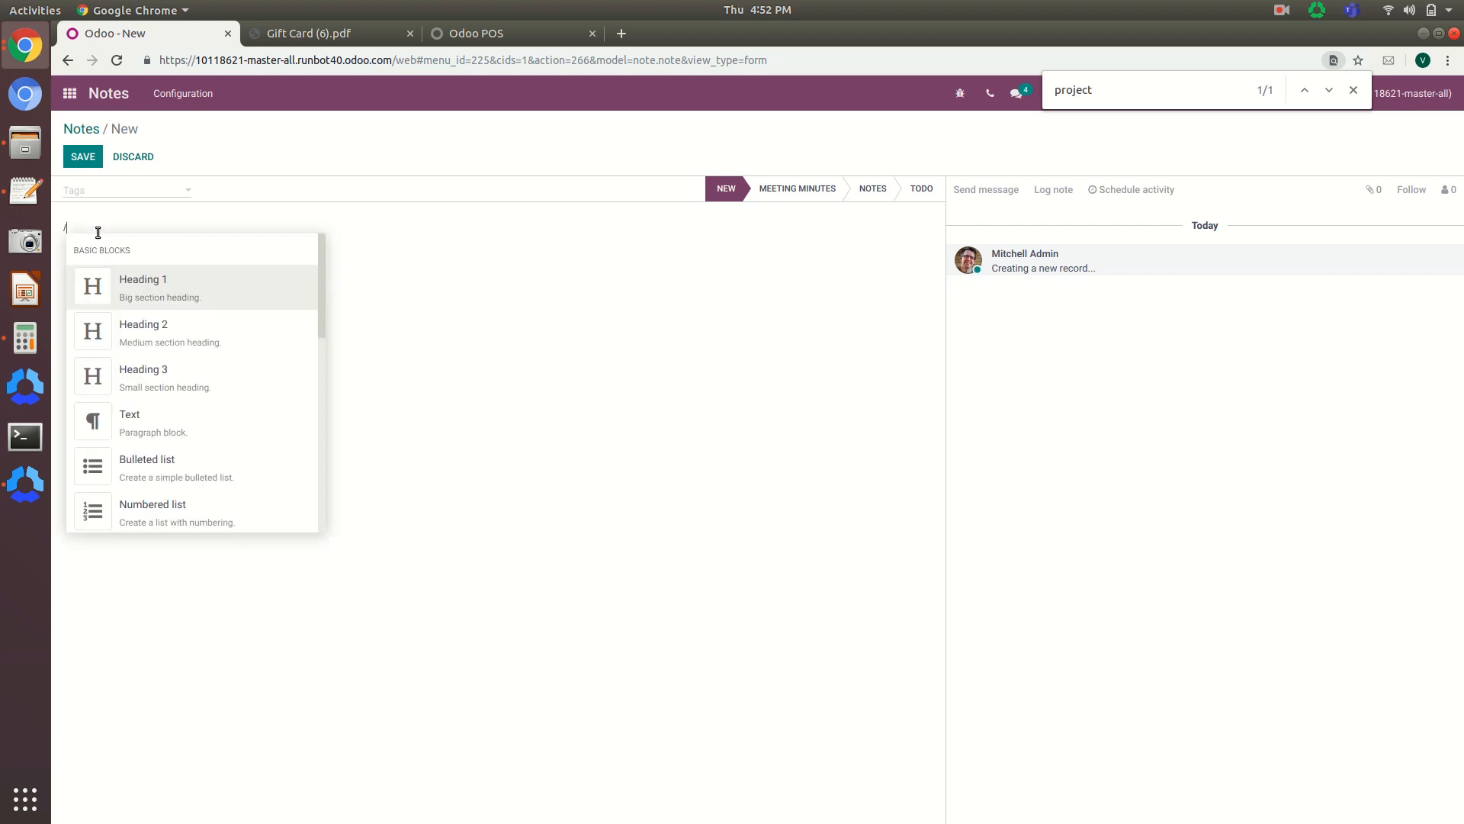
click(130, 291)
text(Team meeting)
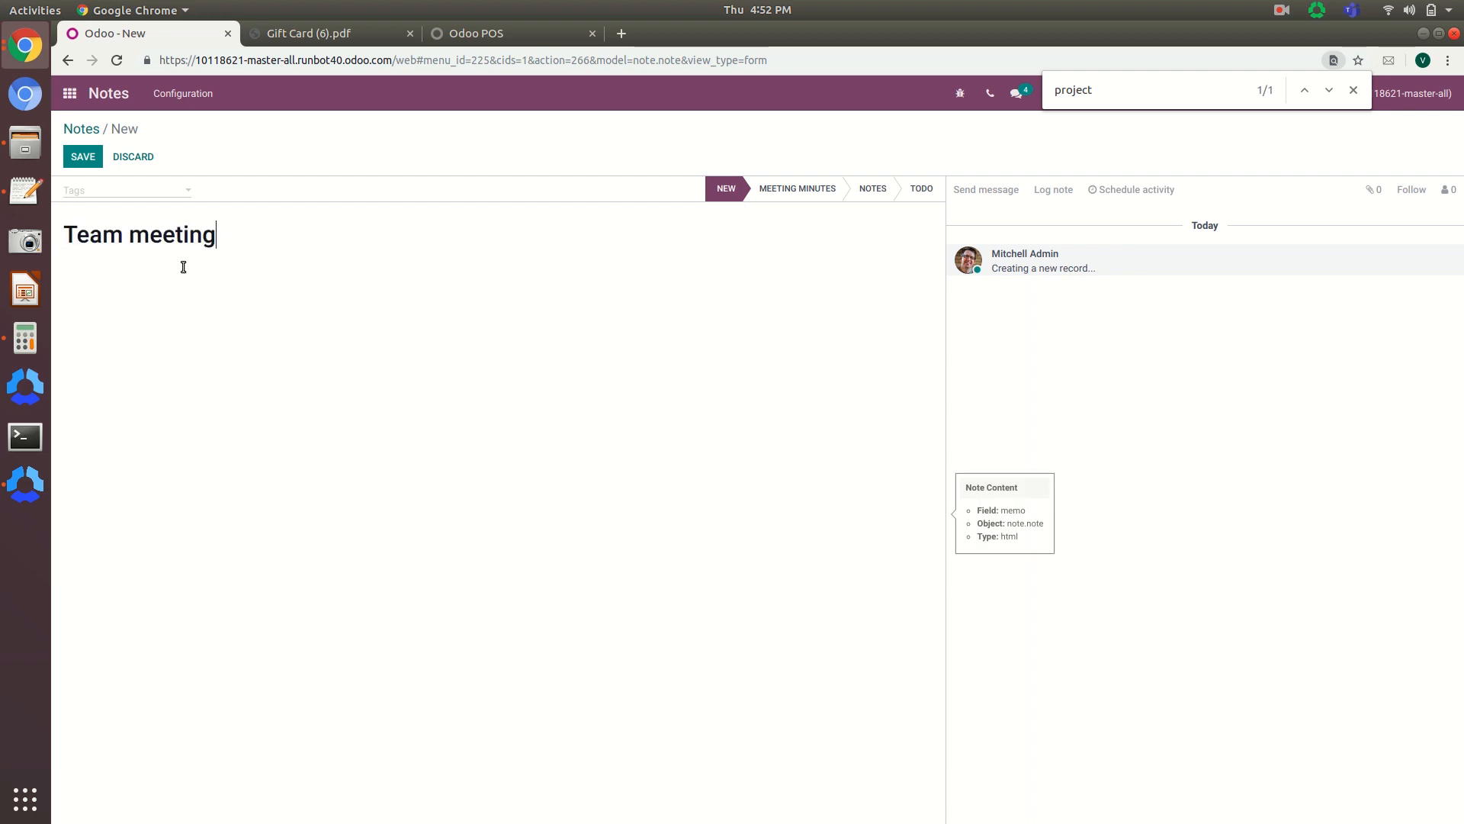
text( on 23rd)
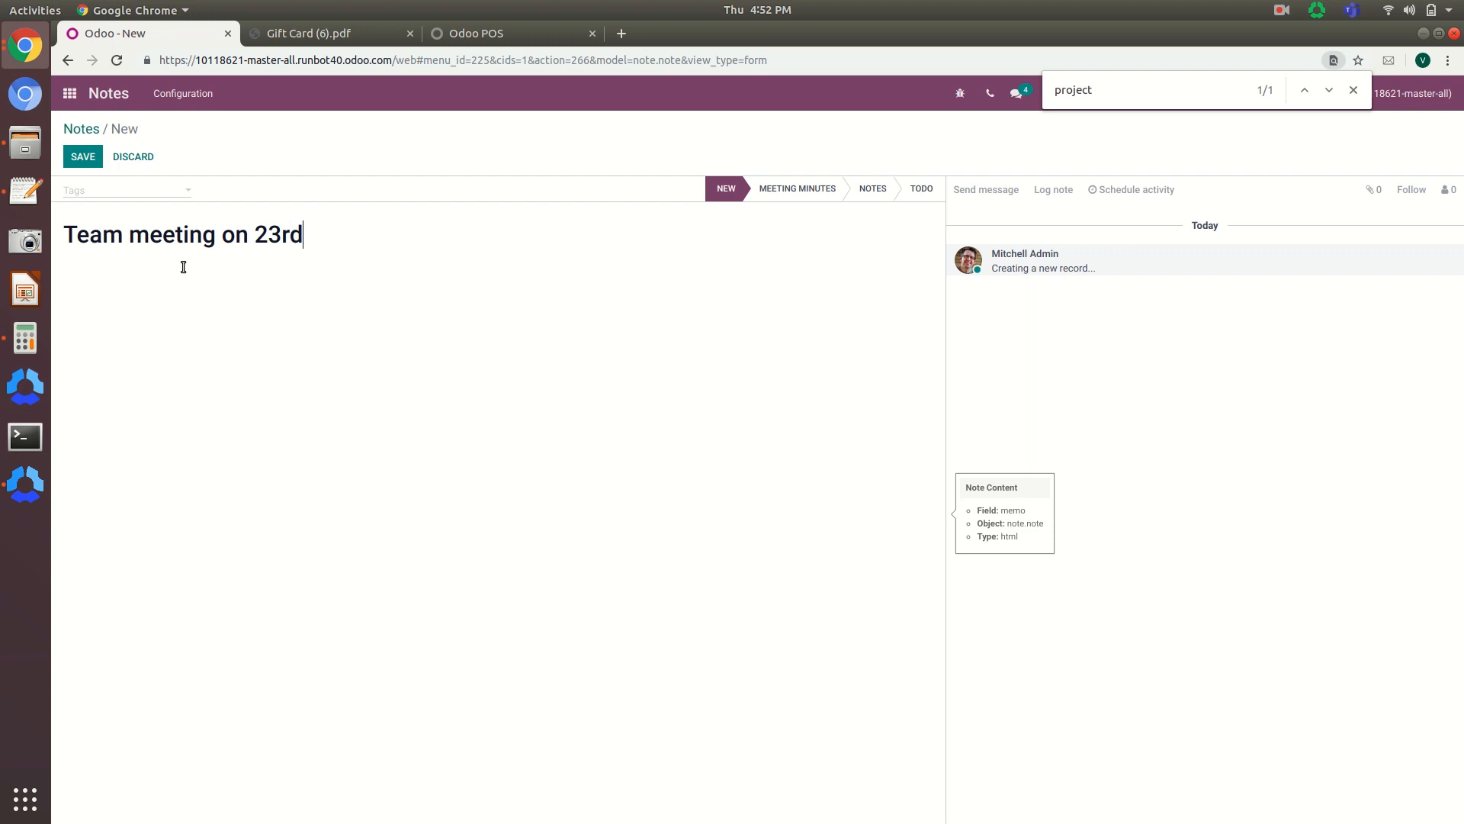
text( September)
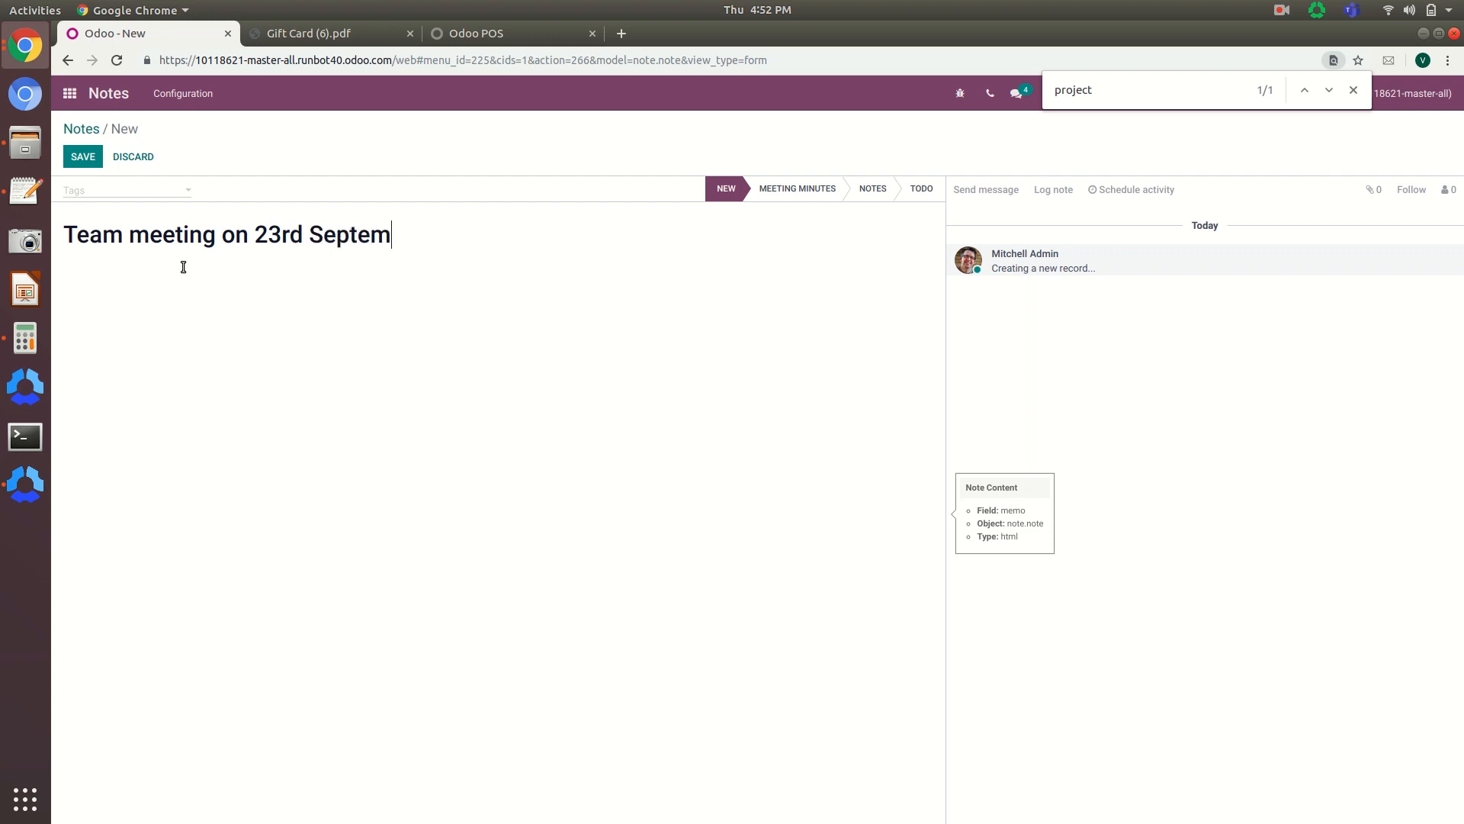
Add a Heading 2 line 'Participants' below the title
key(Return)
text(/)
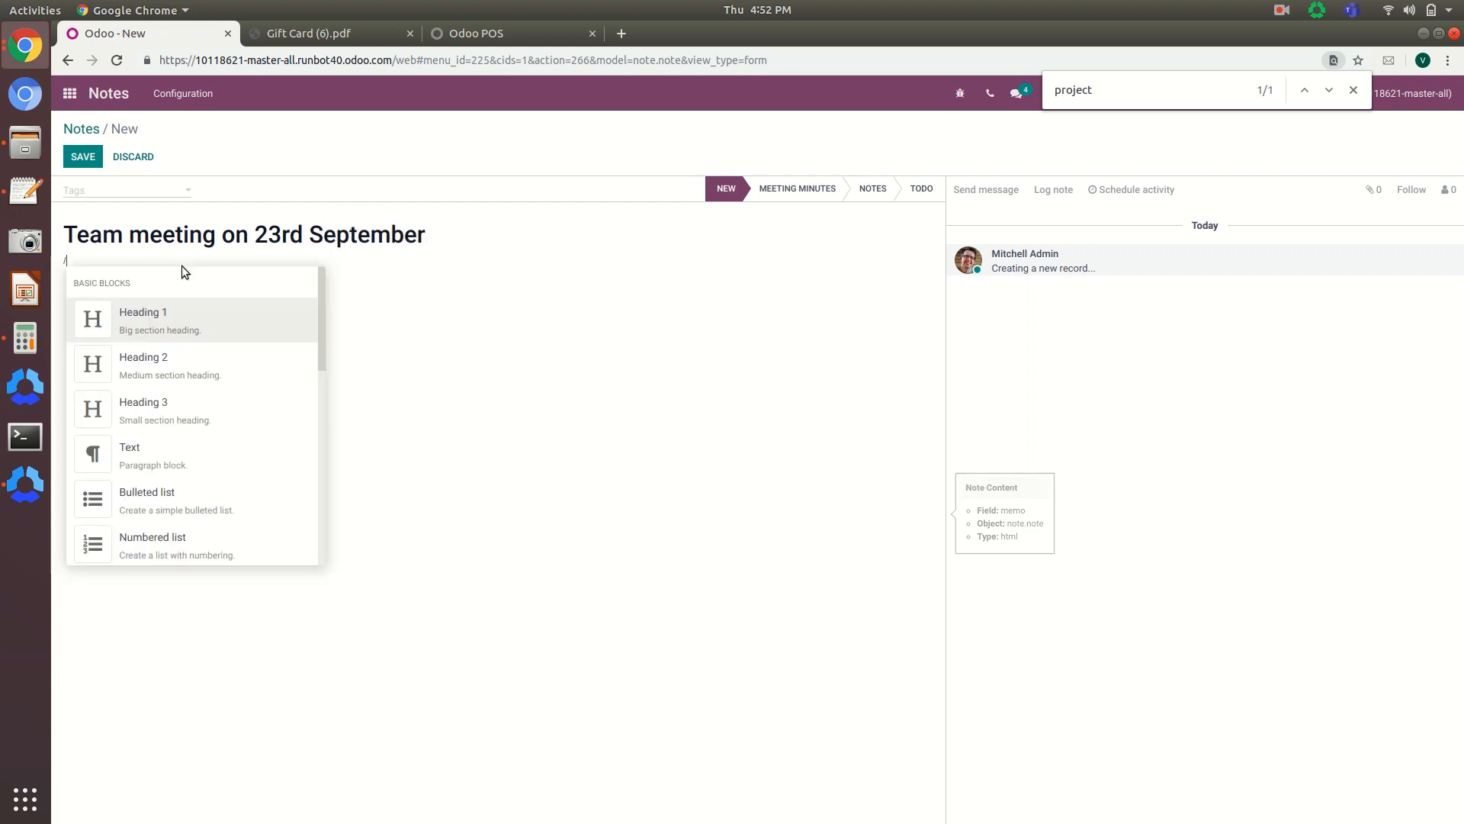
click(174, 330)
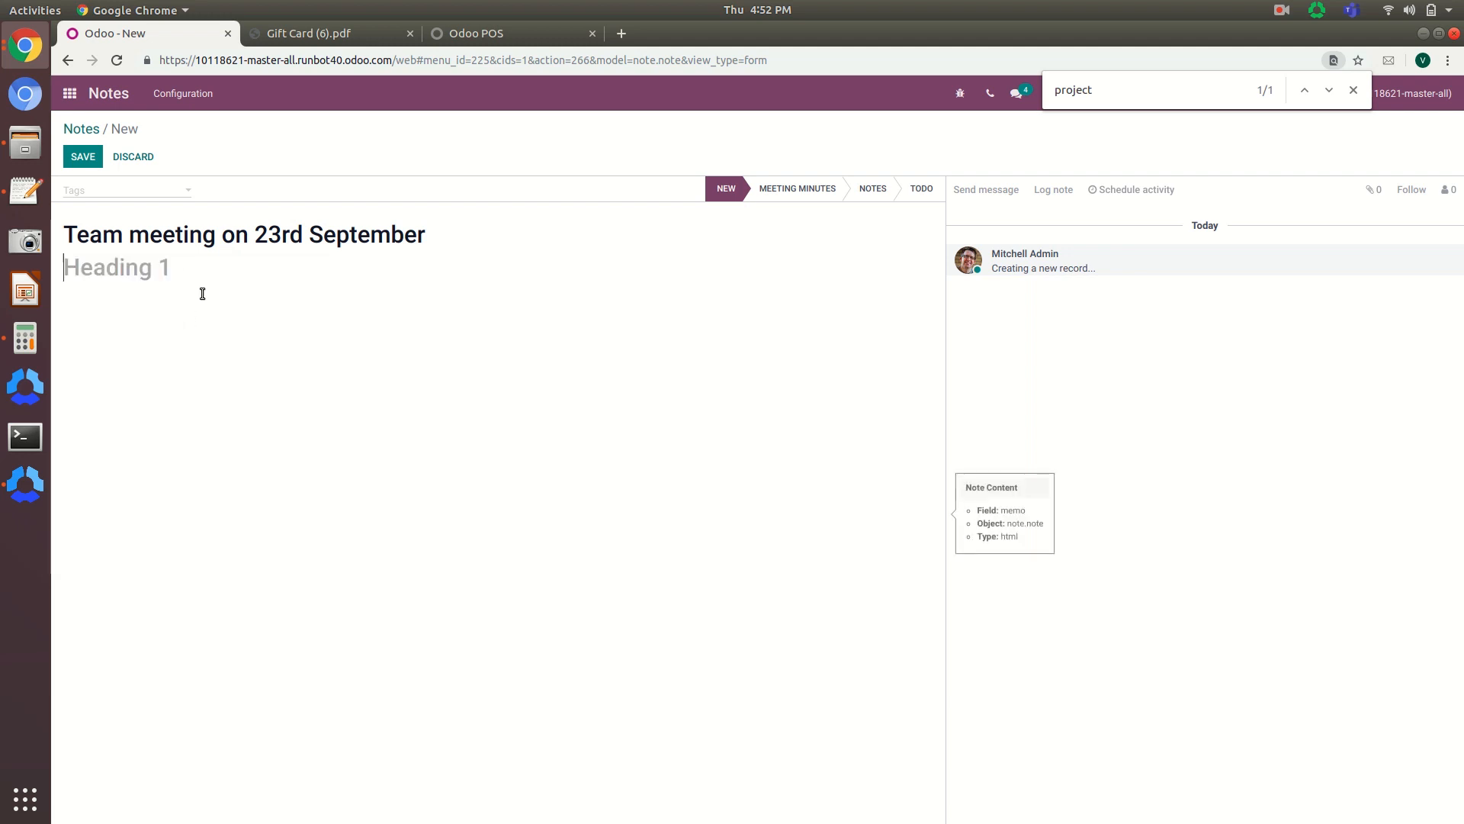
text(/)
click(216, 383)
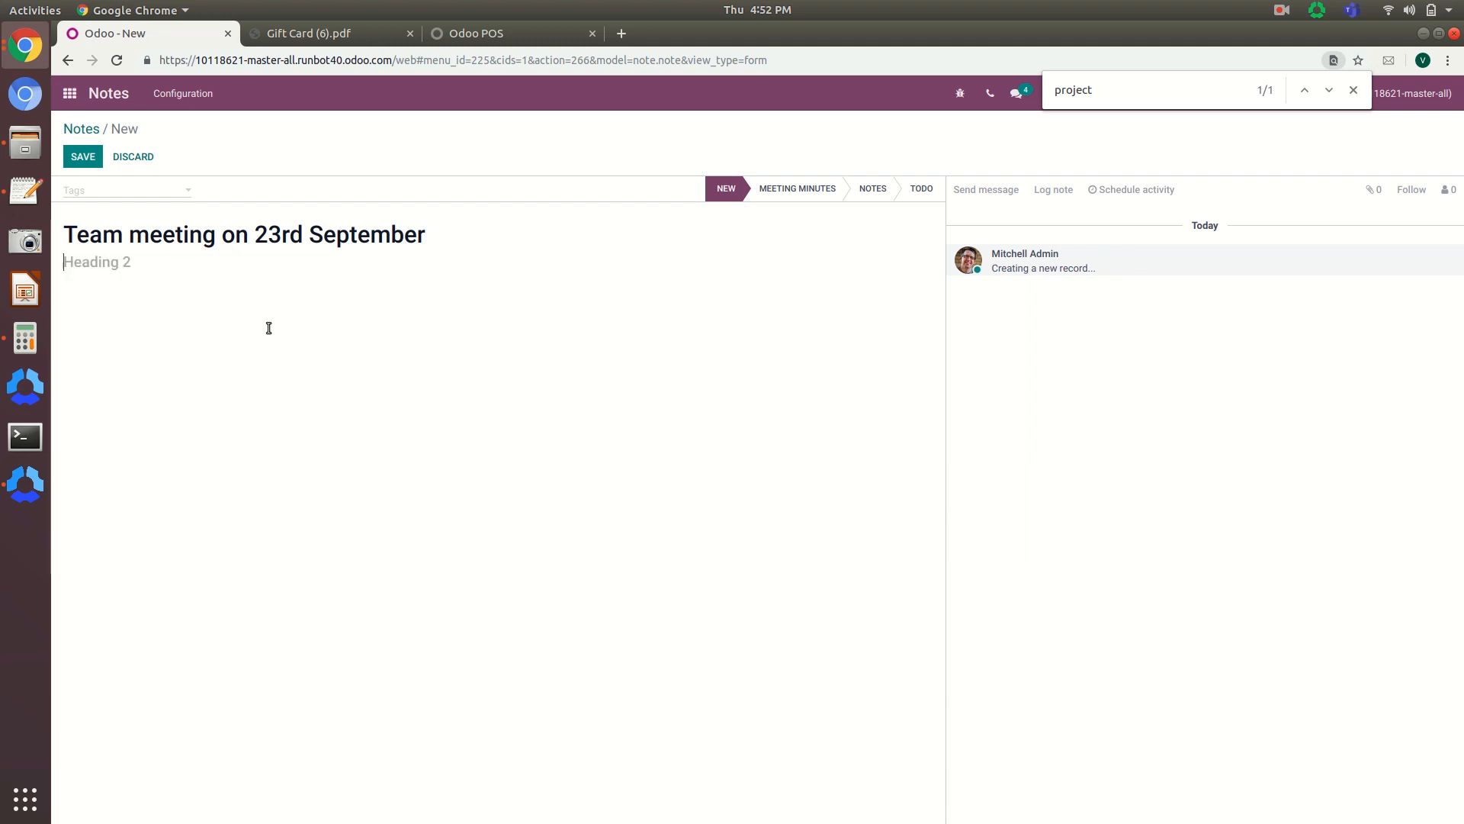
text(P)
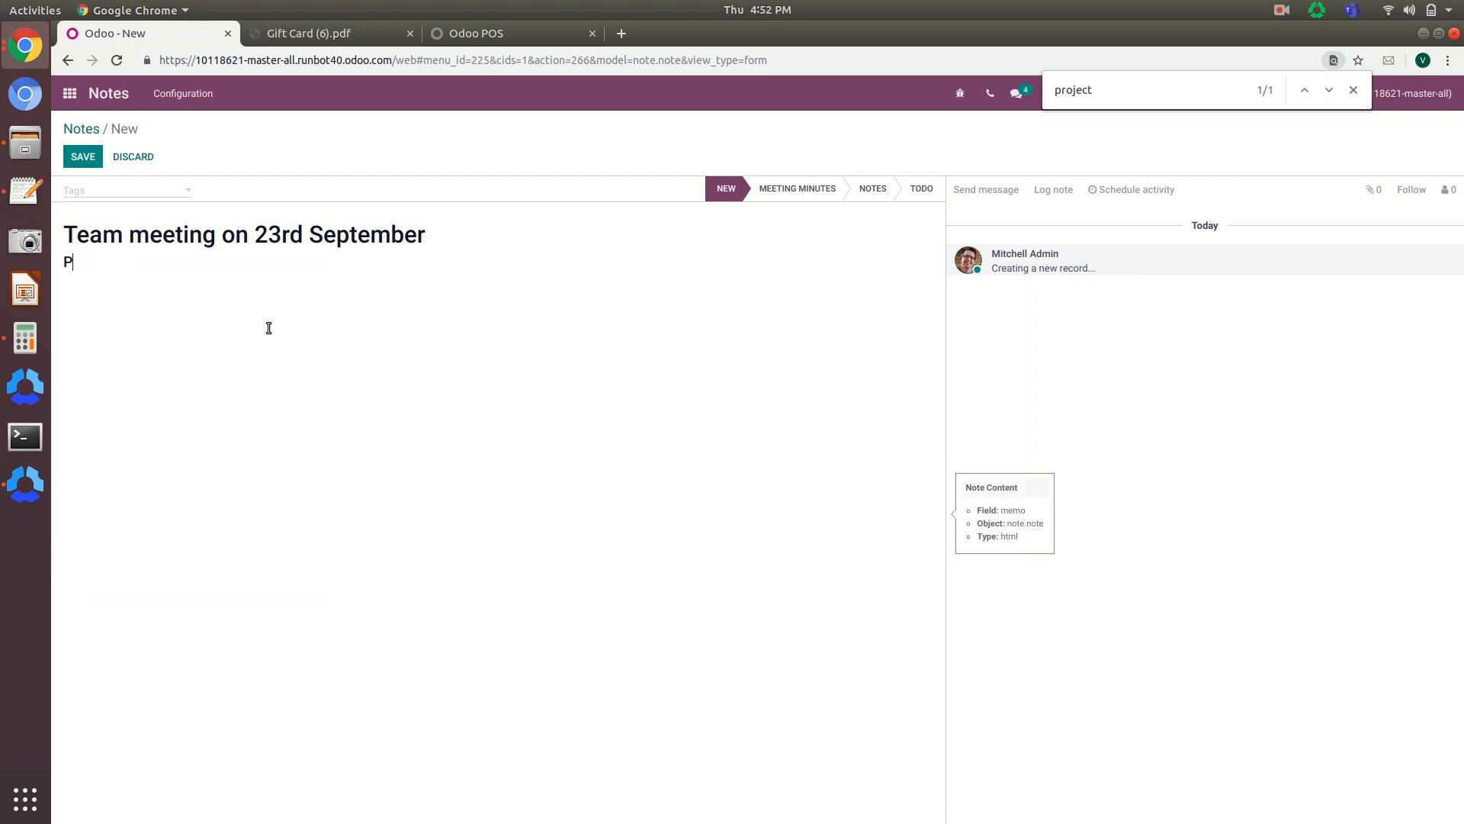
text(articipants )
text(/)
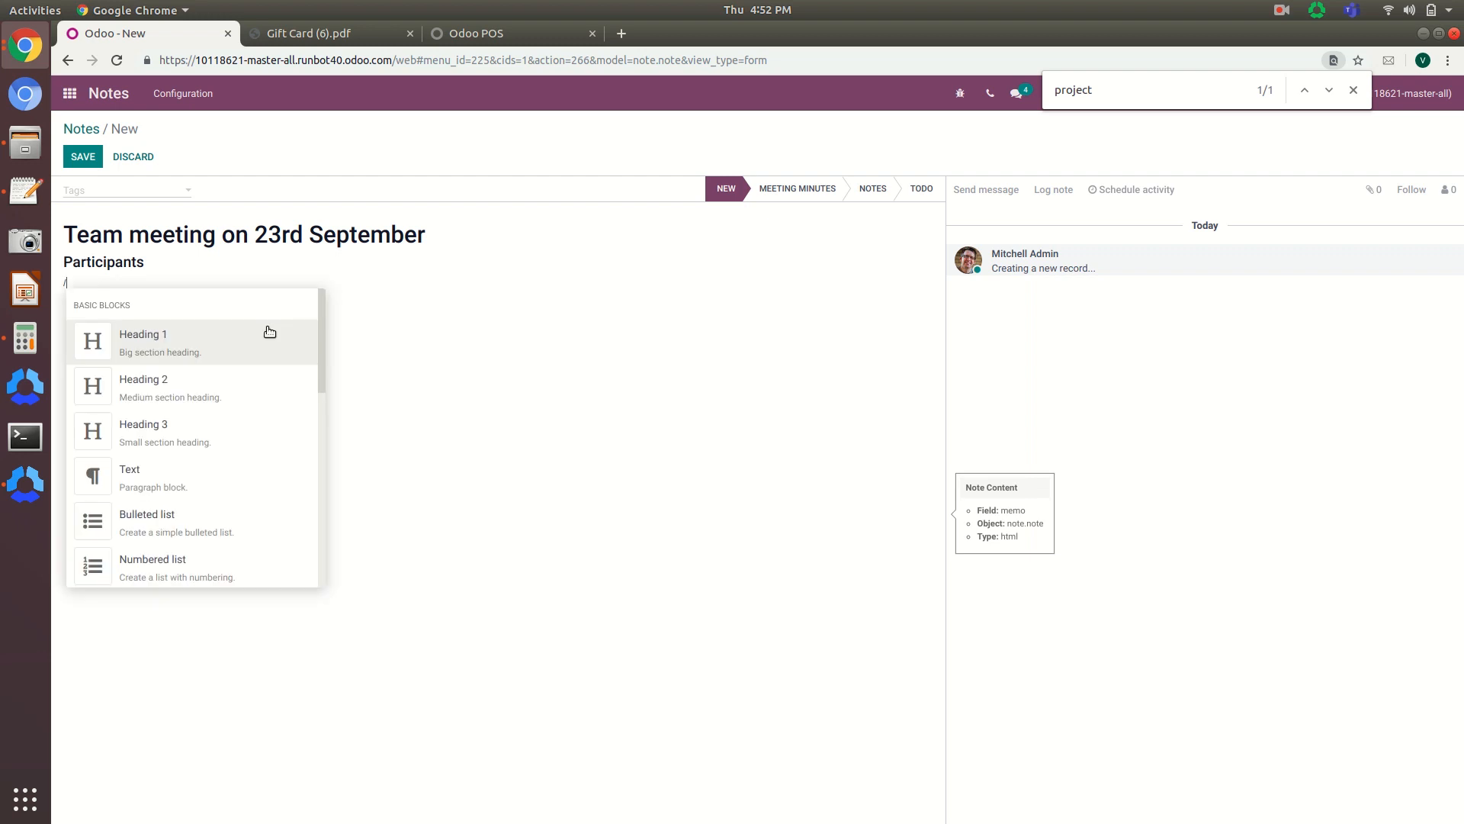
Add two participant names as small heading lines under Participants
click(153, 433)
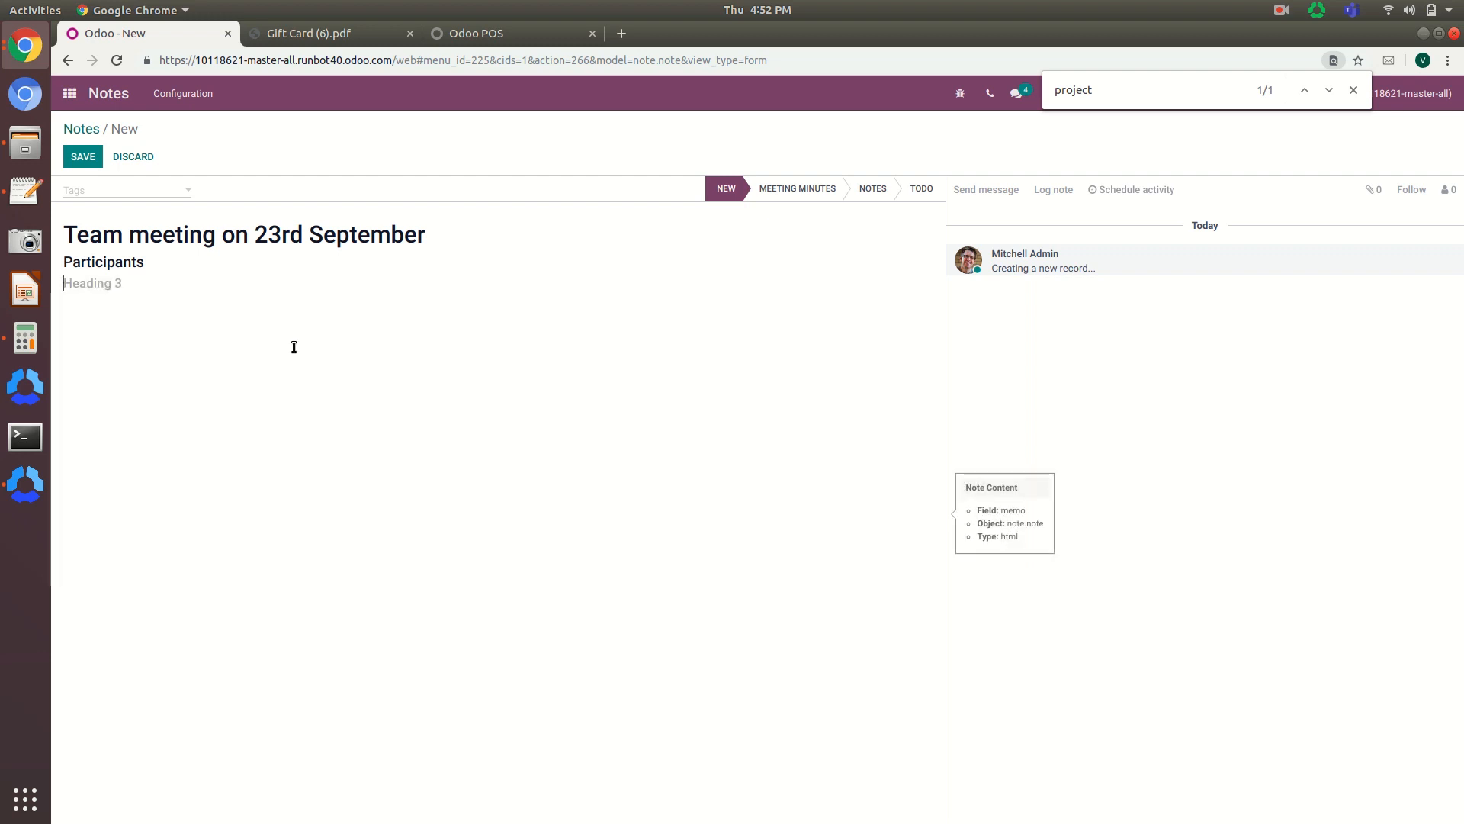
text(Raja)
key(Return)
text(/)
click(132, 455)
text(Kumar)
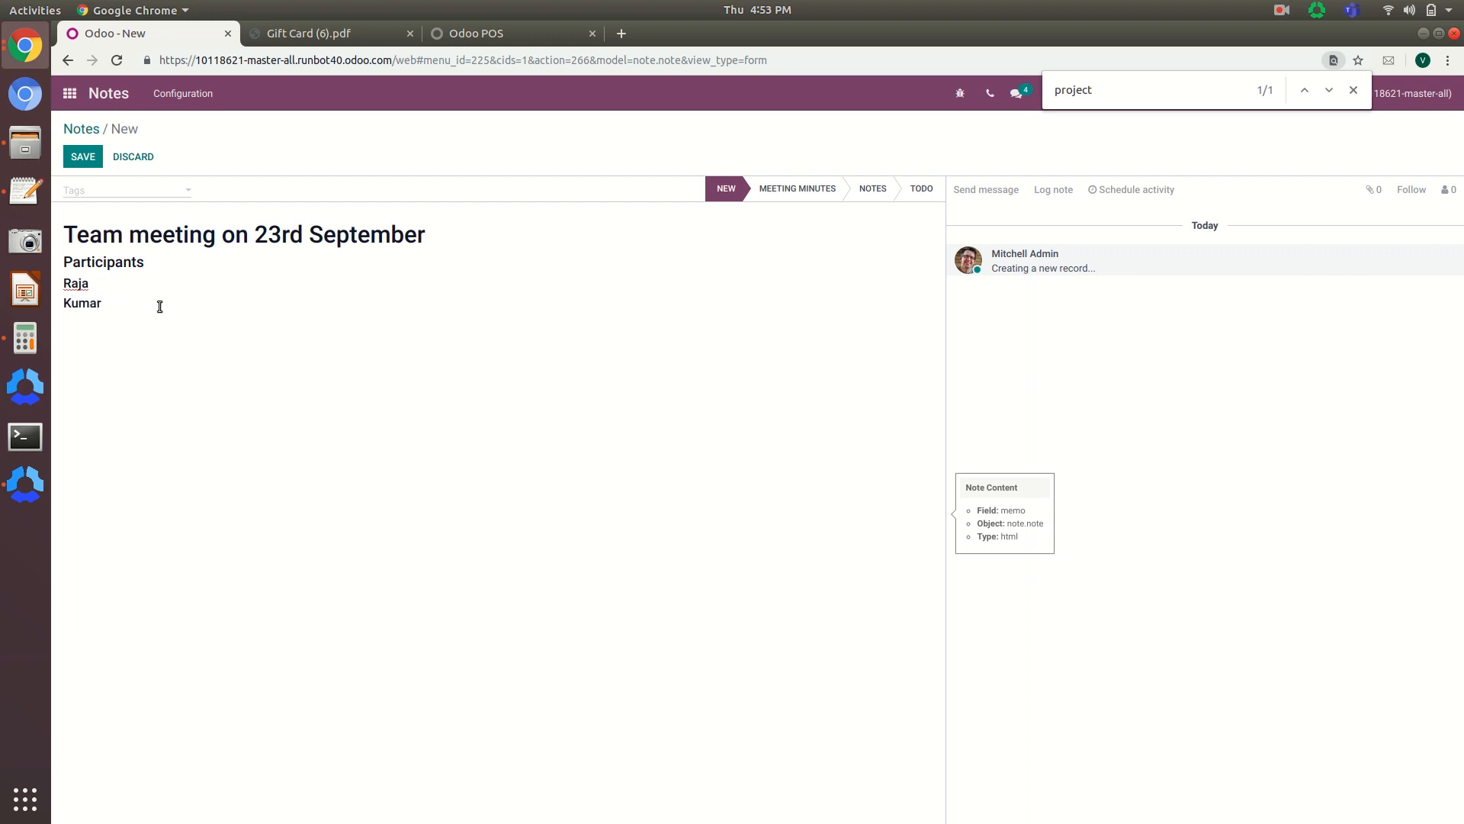
Make both participant names a bulleted list, save the note, and return to the apps screen
drag(110, 303, 64, 282)
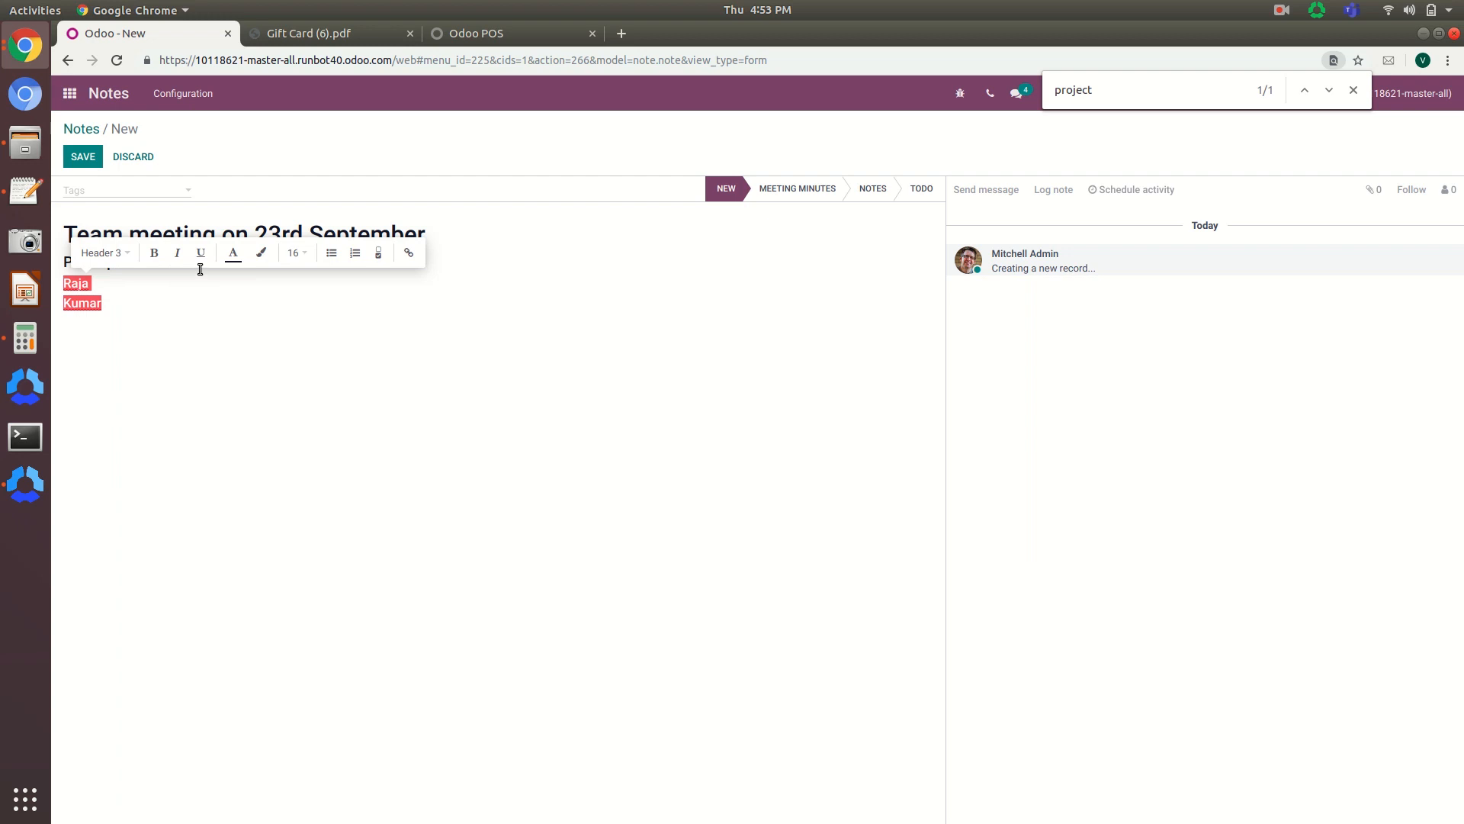
click(331, 259)
click(333, 323)
click(83, 156)
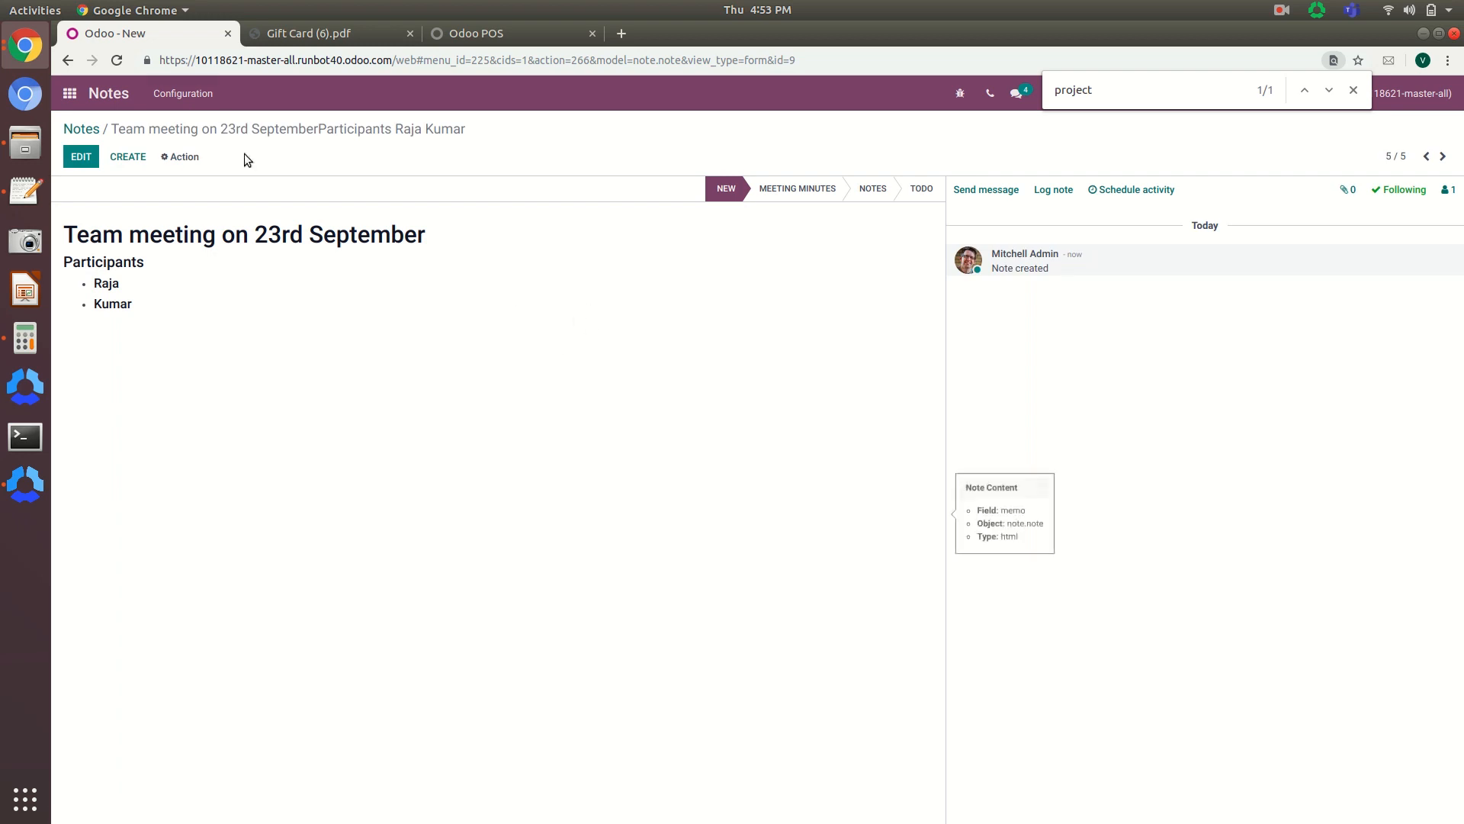
click(83, 129)
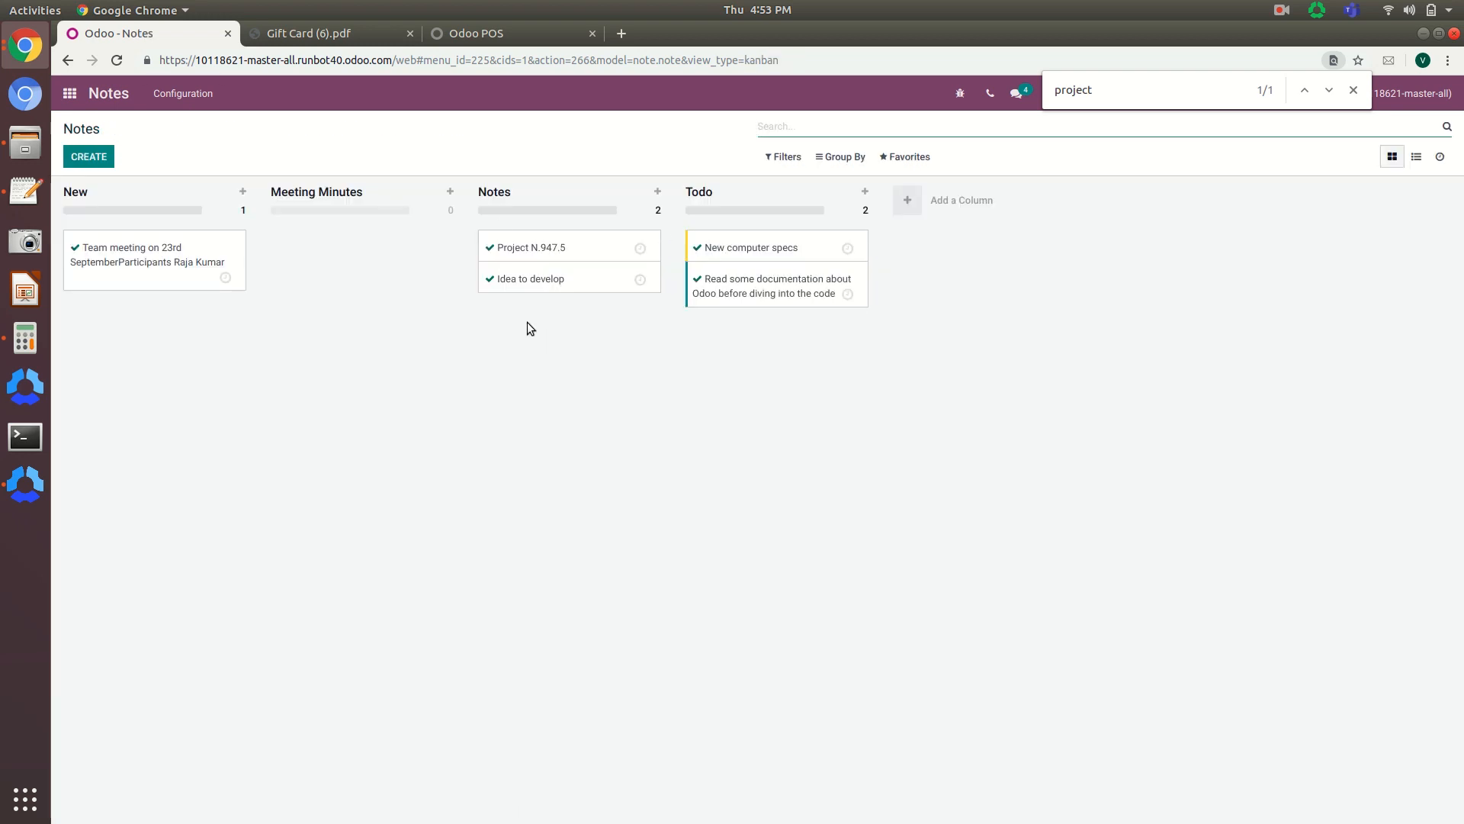
click(68, 95)
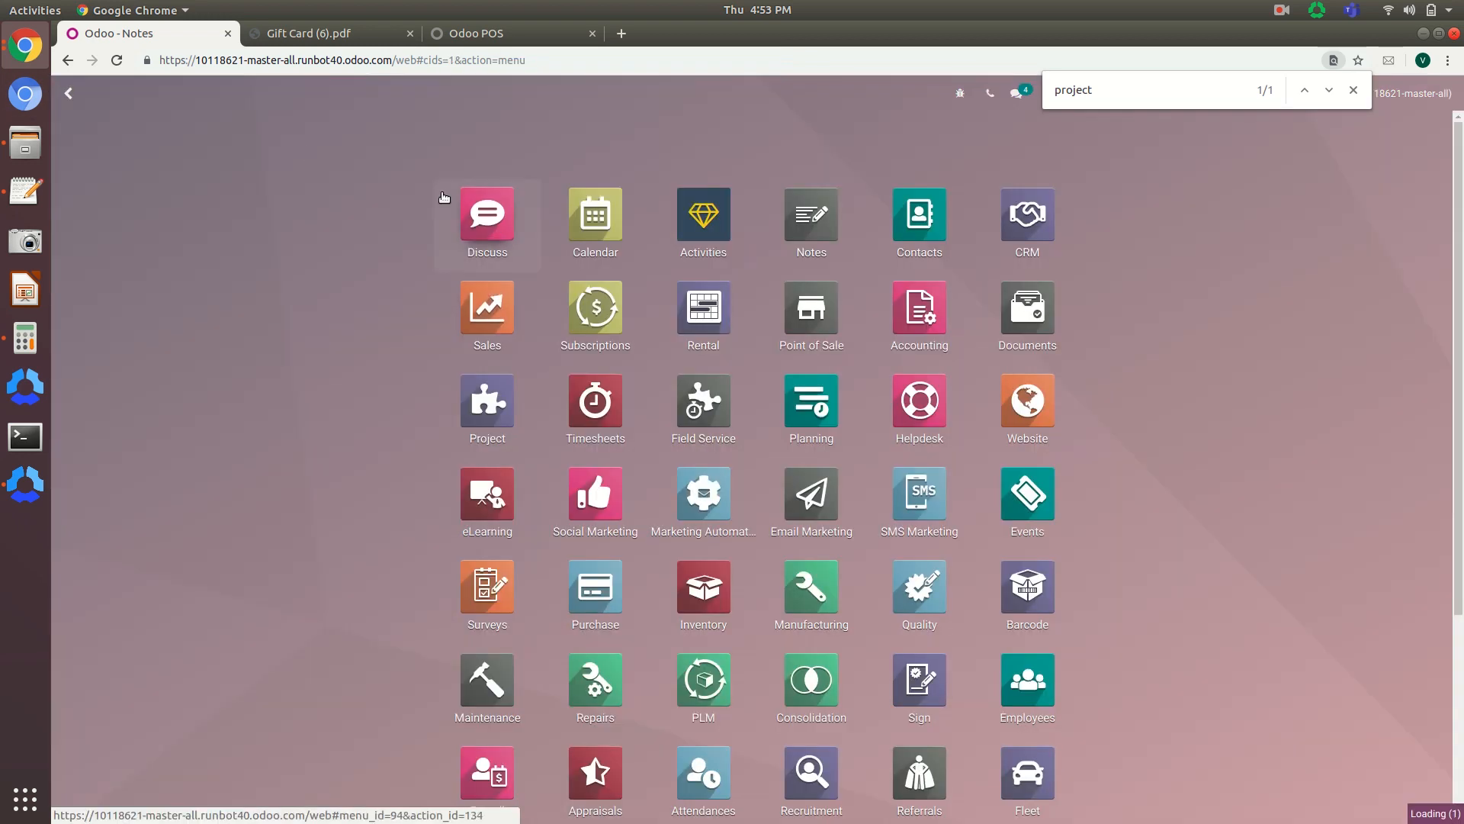
Start a Discuss meeting and tick one colleague to invite
click(444, 196)
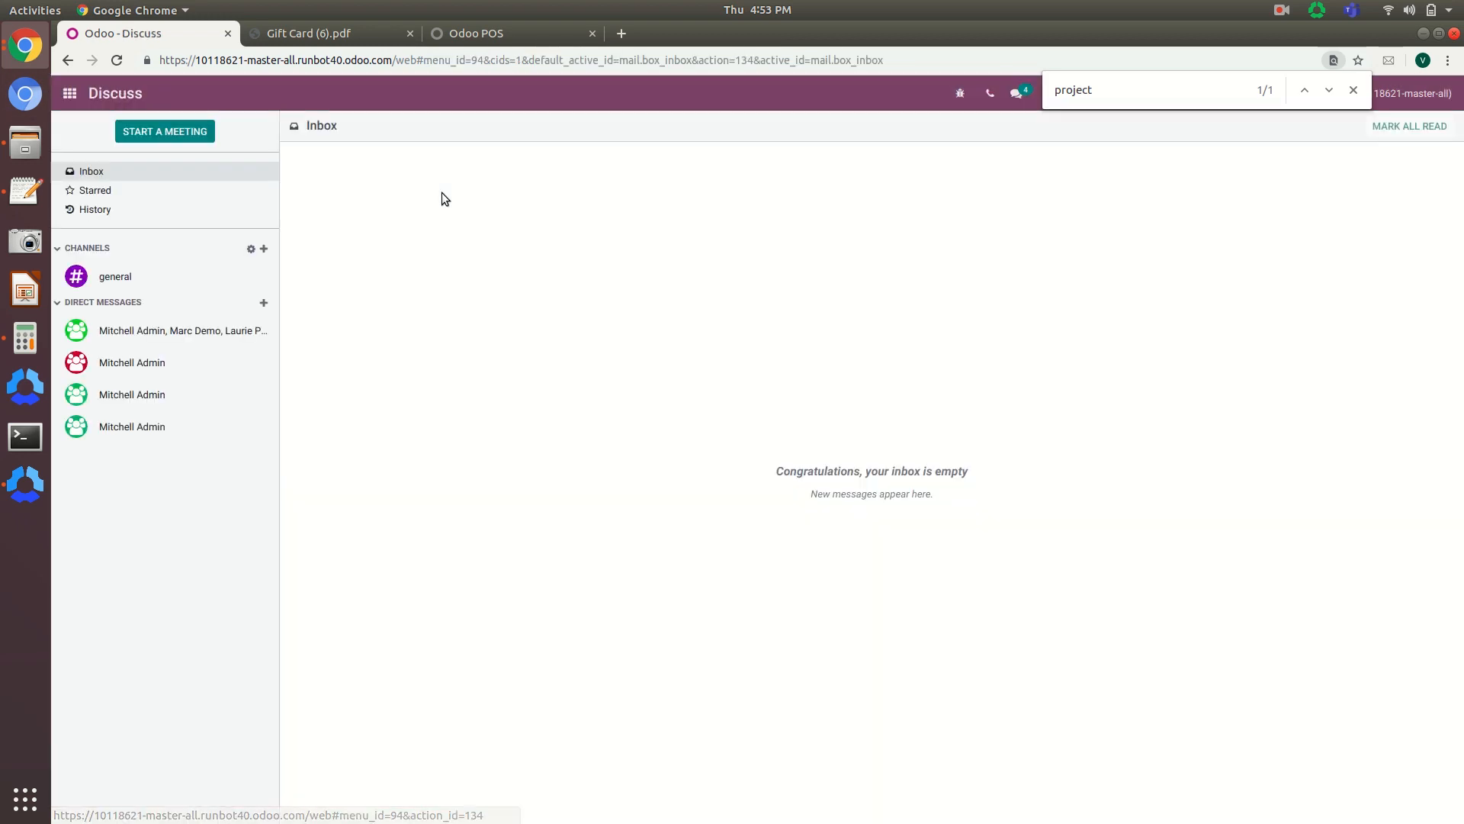
click(183, 136)
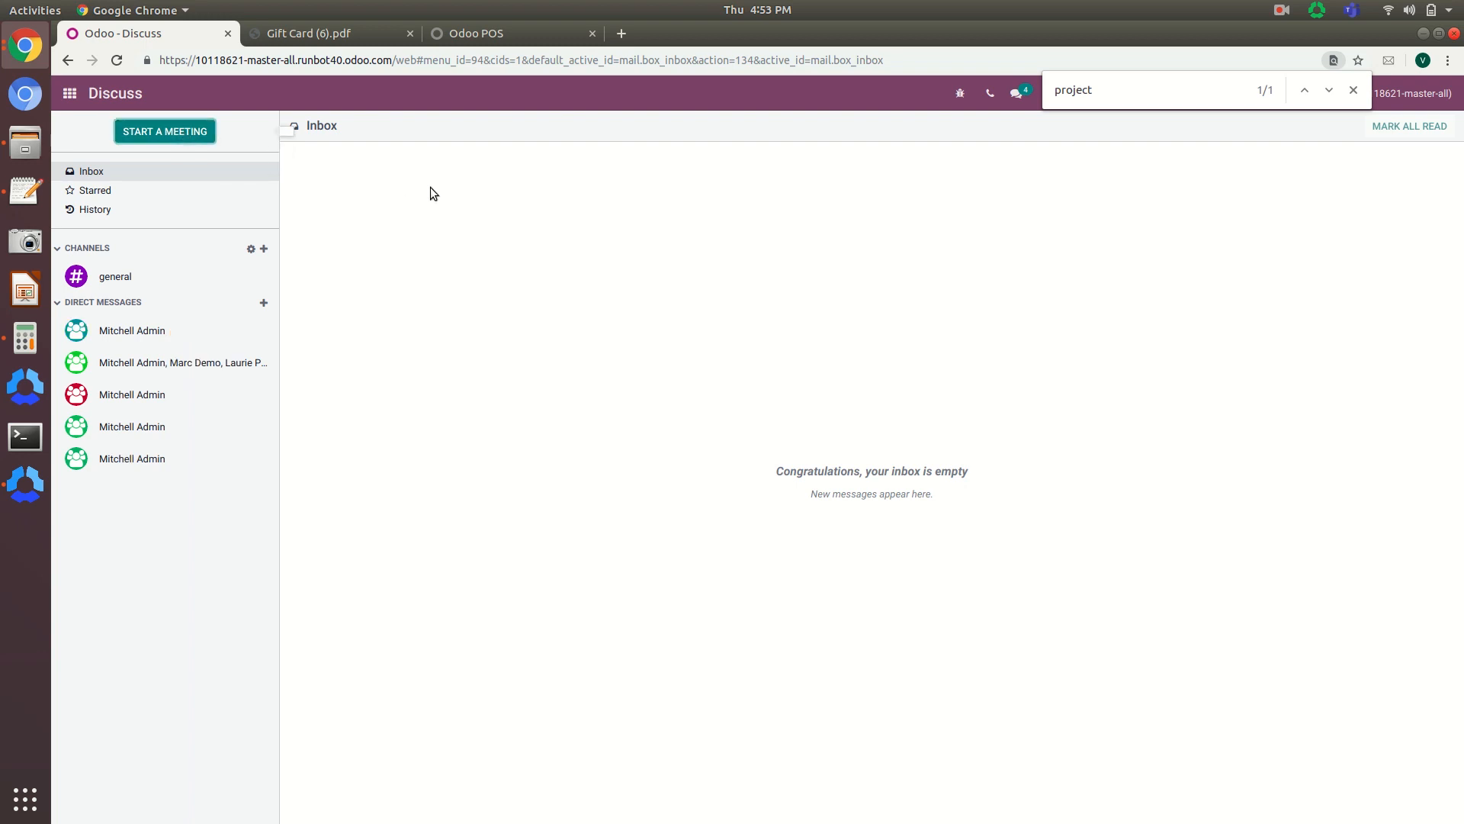
click(163, 134)
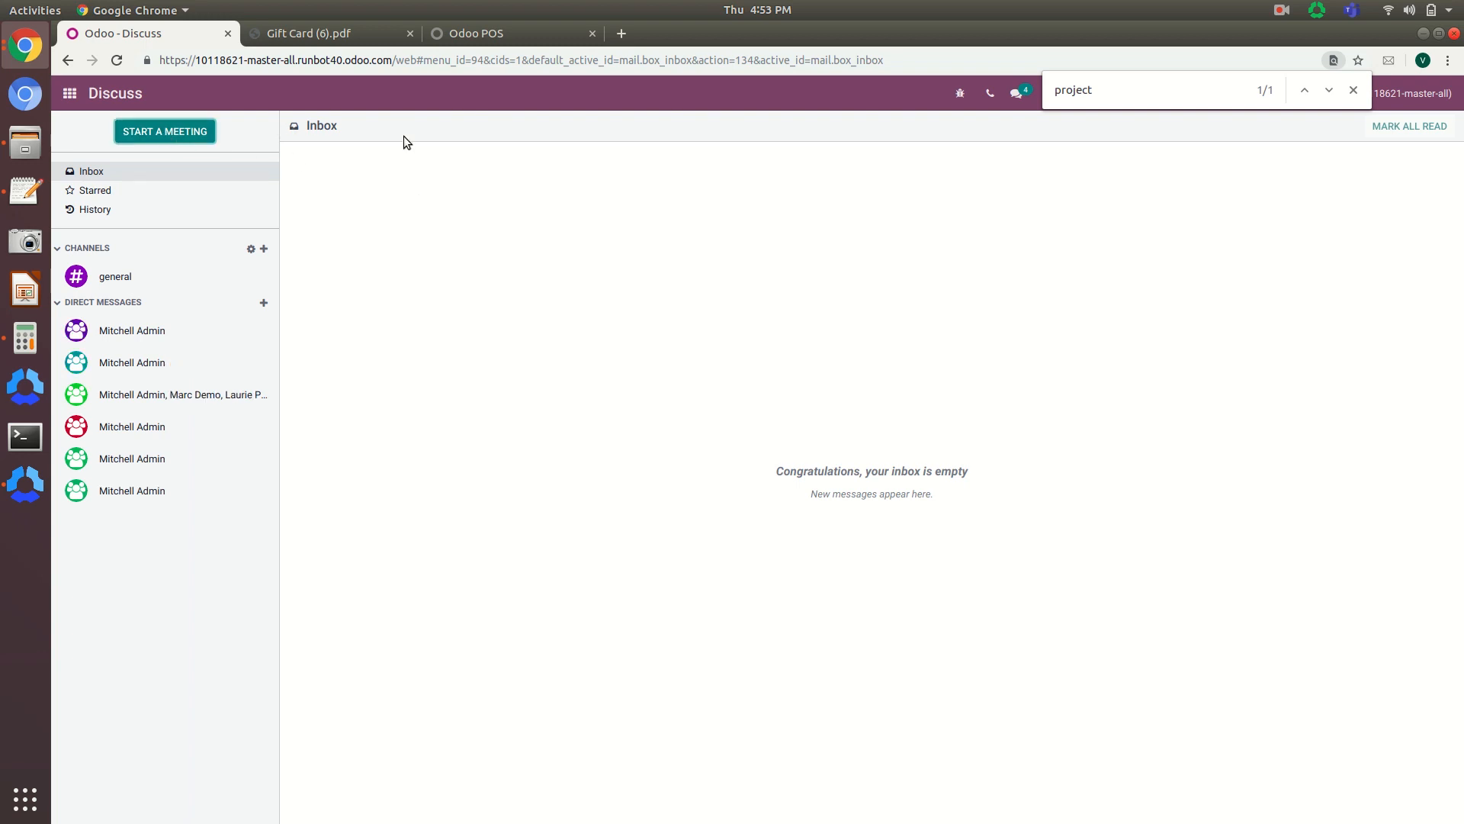
key(Escape)
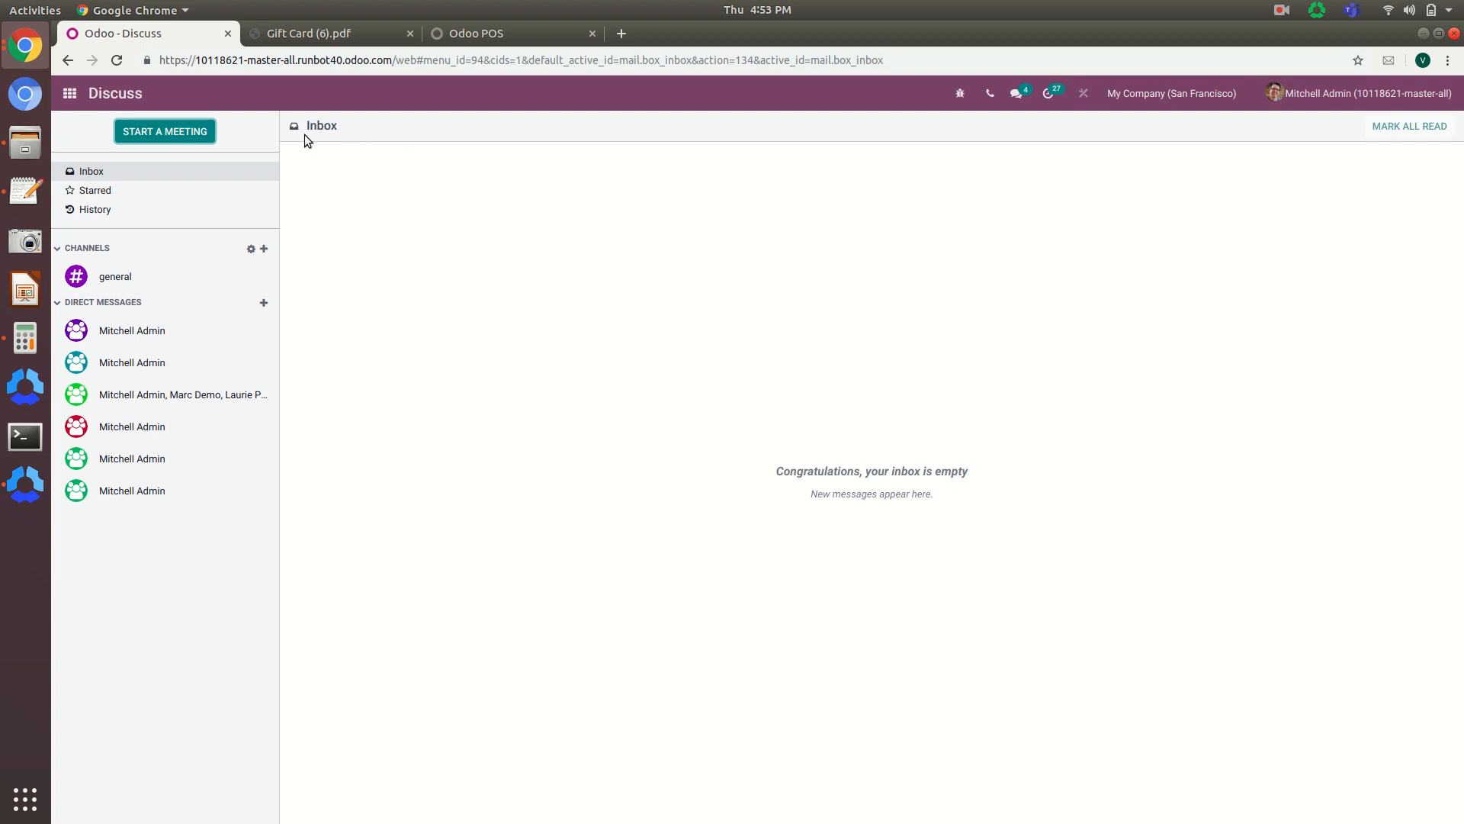
click(195, 133)
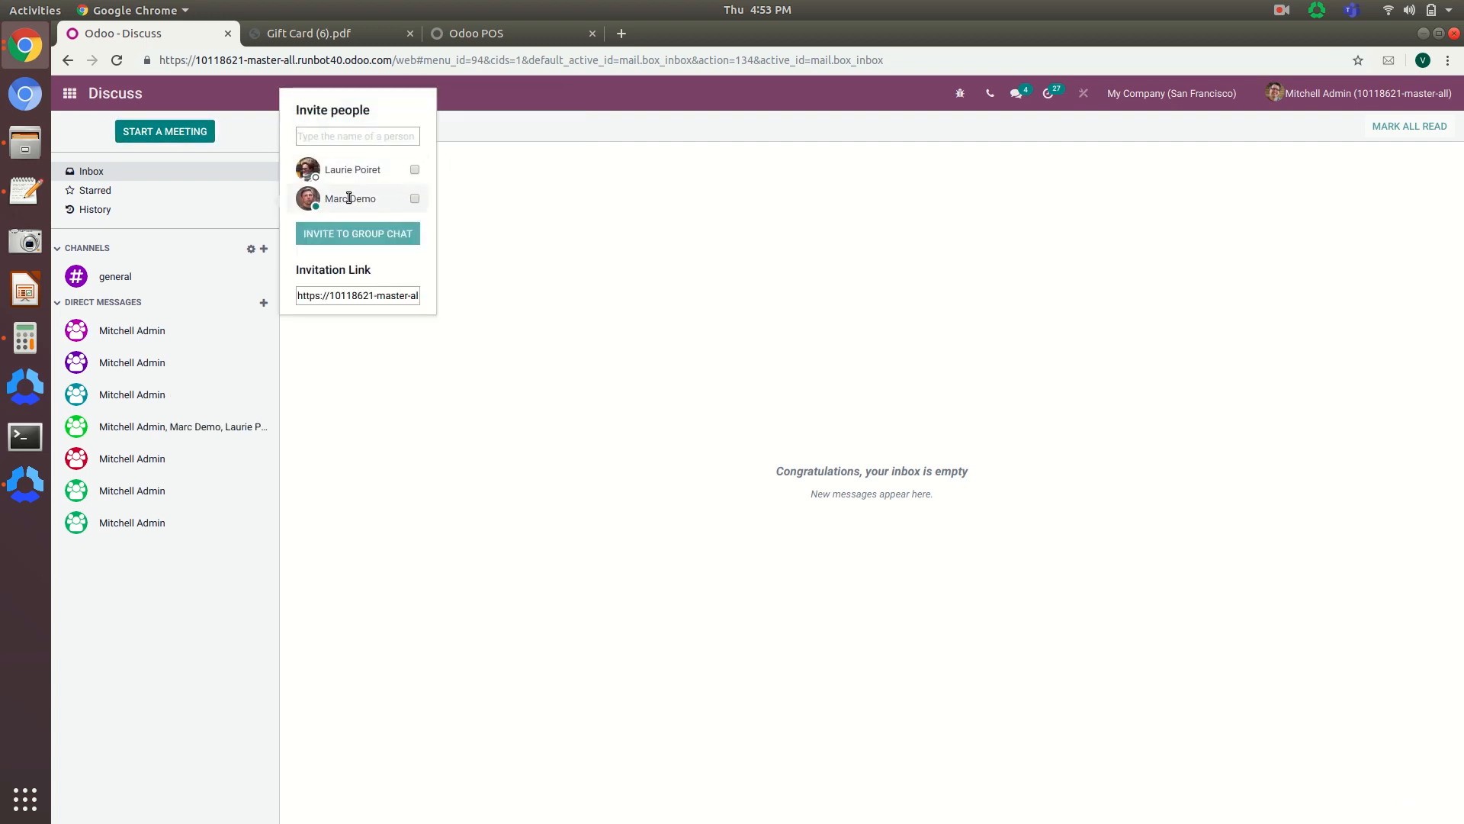
click(414, 199)
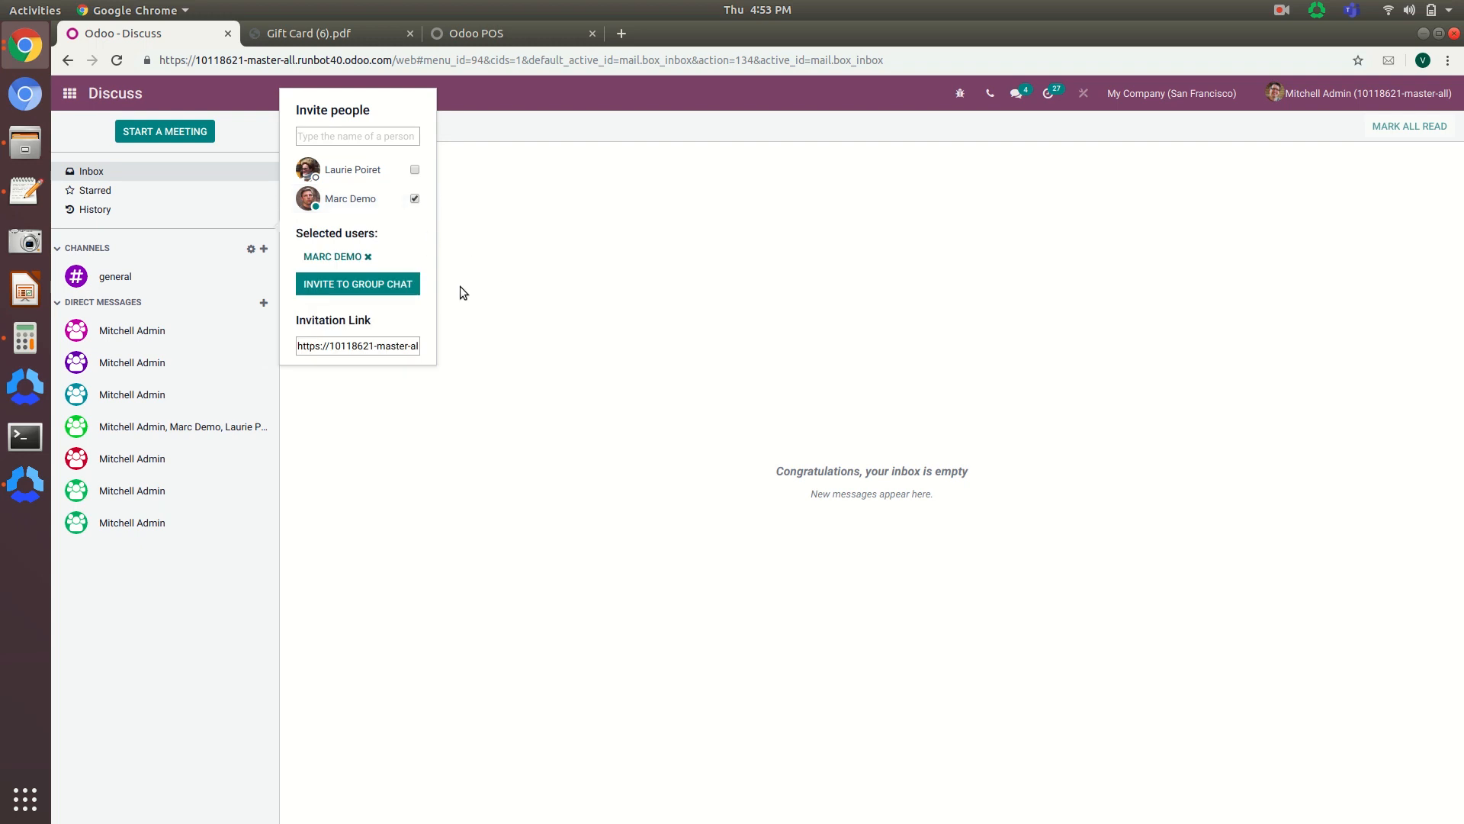
Paste the meeting's invitation link into a new browser tab
click(321, 350)
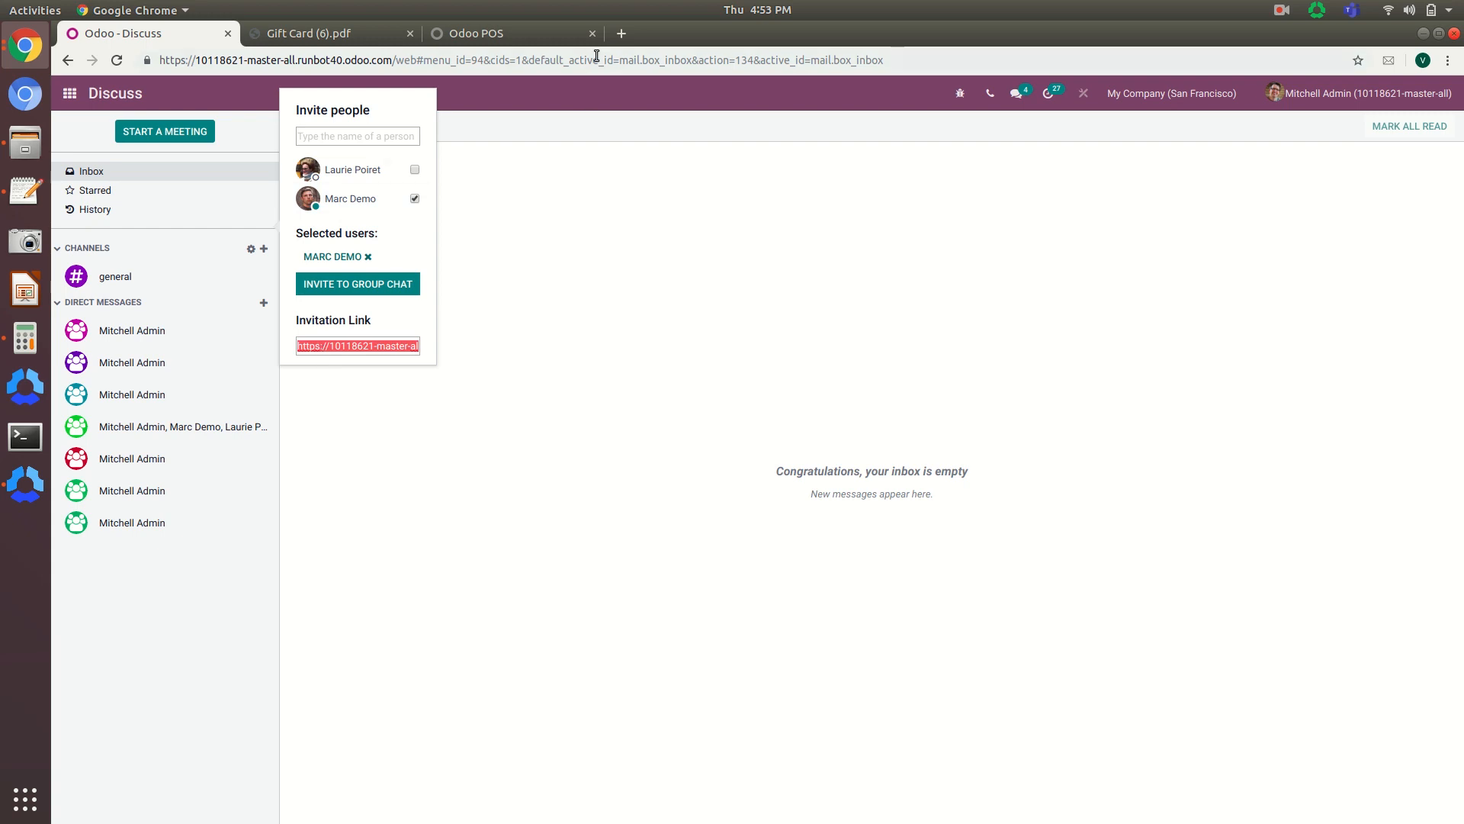
click(620, 33)
text(https://10118621-master-all.runbot40.odoo.com/chat/21/aMb3SQFpcn)
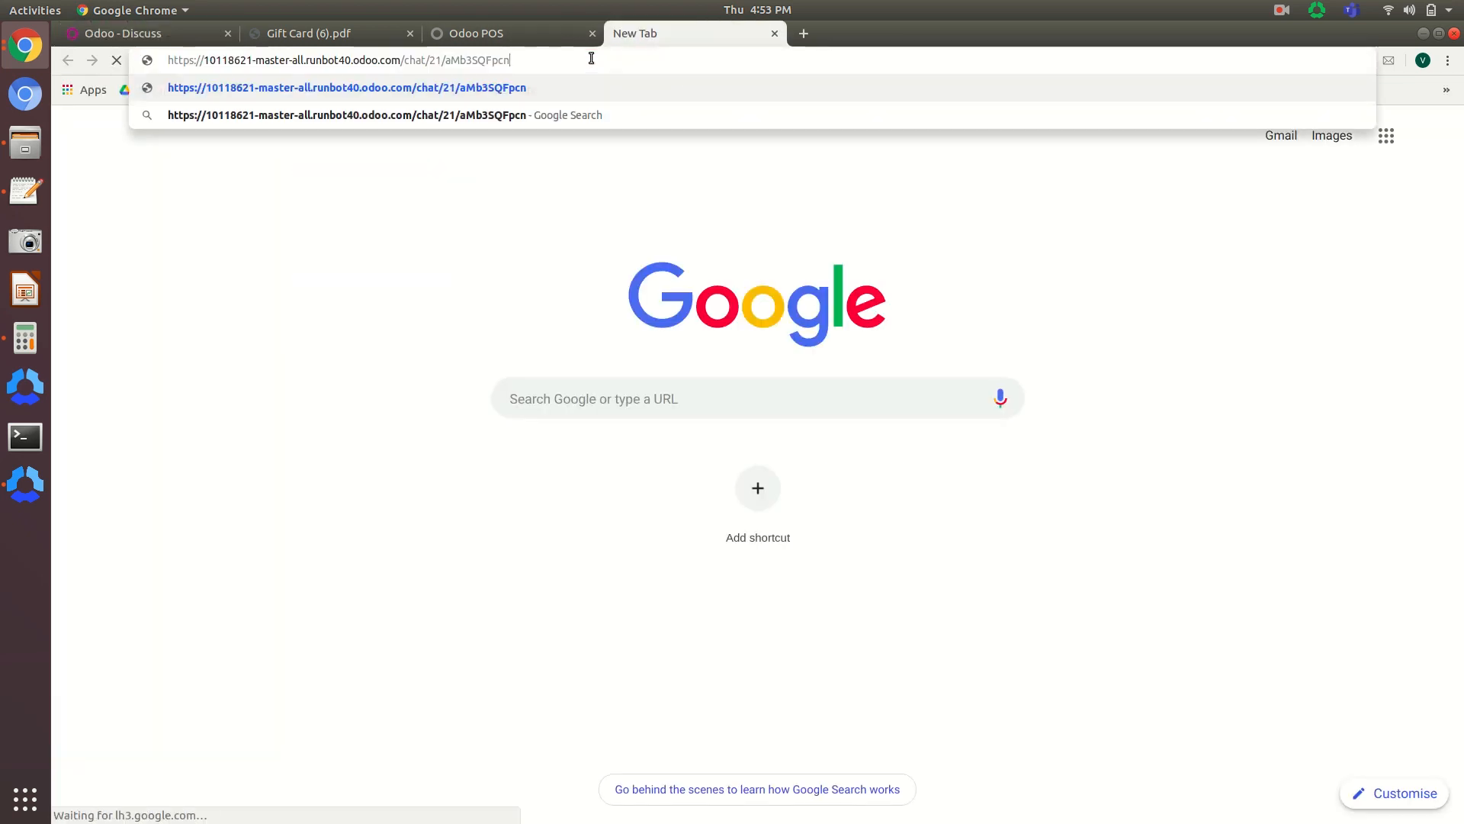
Load the invitation link into the live conference, then switch back to the Odoo - Discuss tab
click(506, 90)
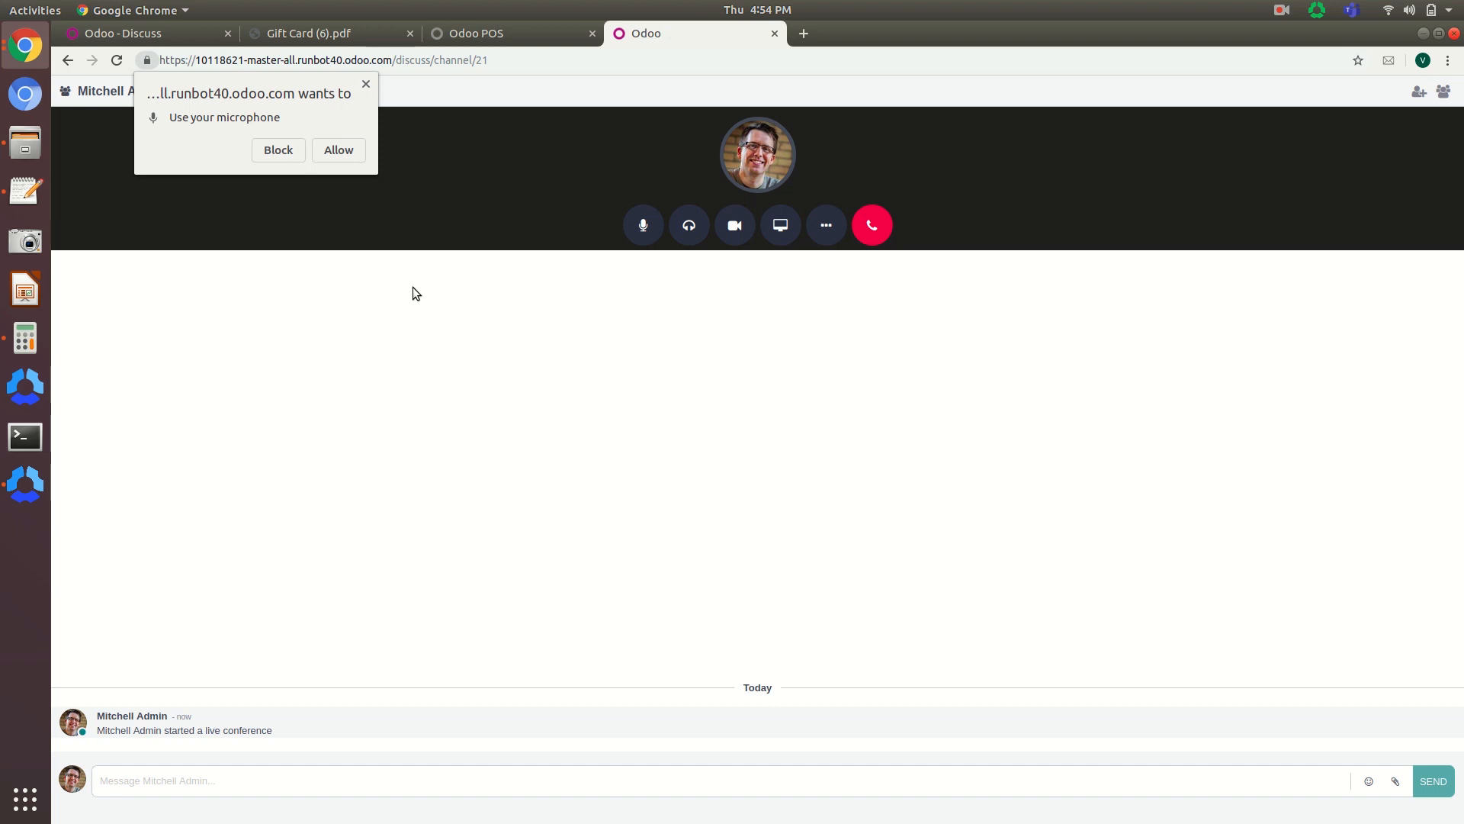
click(160, 35)
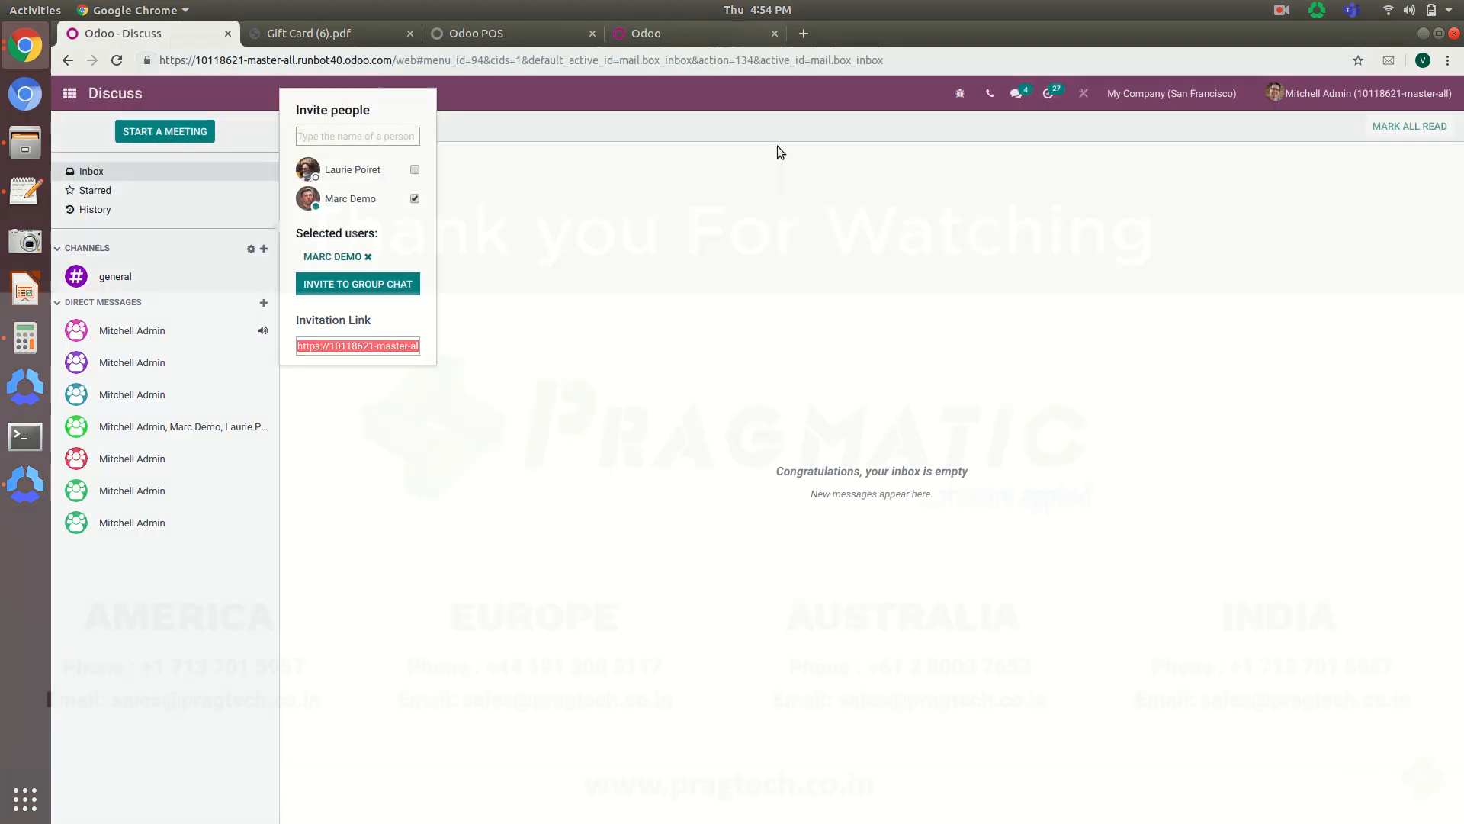